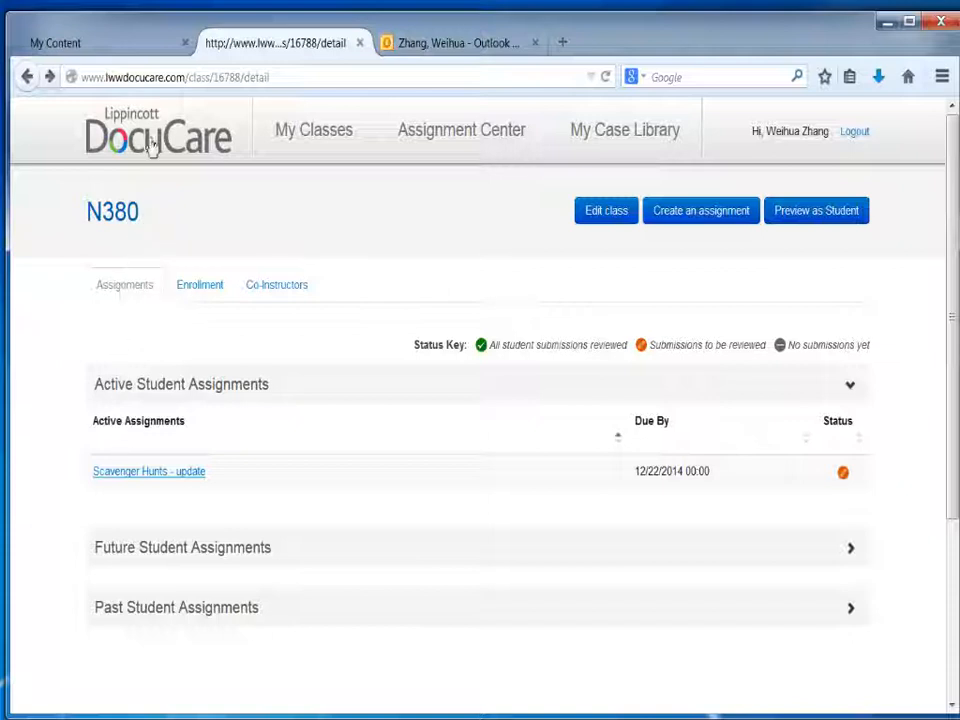
Step: Open the N380 class, preview it as a student, and start adding a new patient
left_click(302, 148)
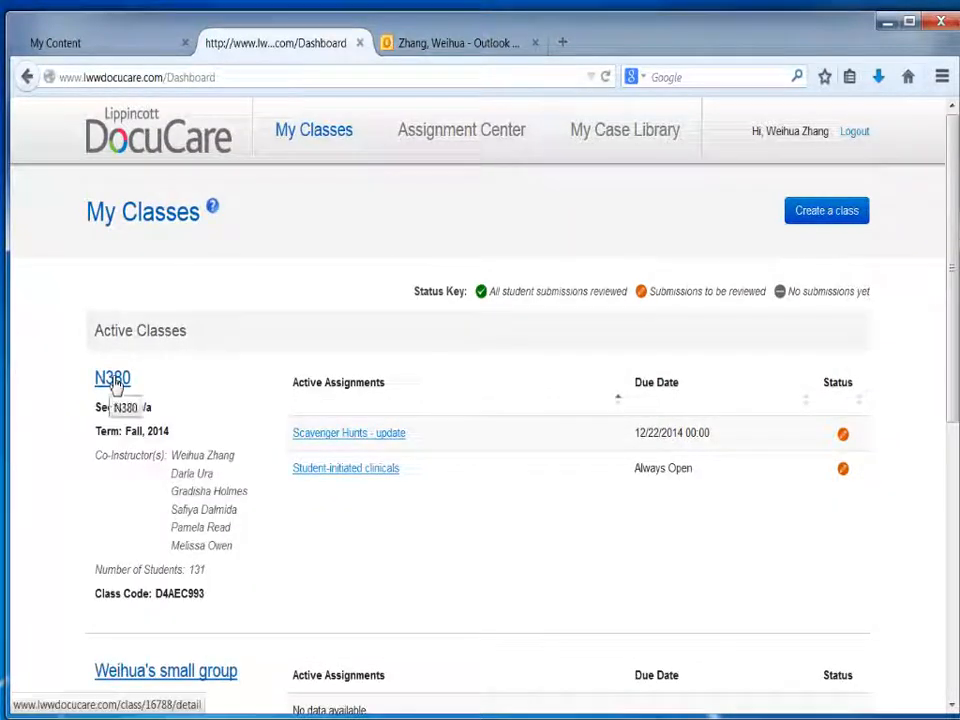
left_click(114, 385)
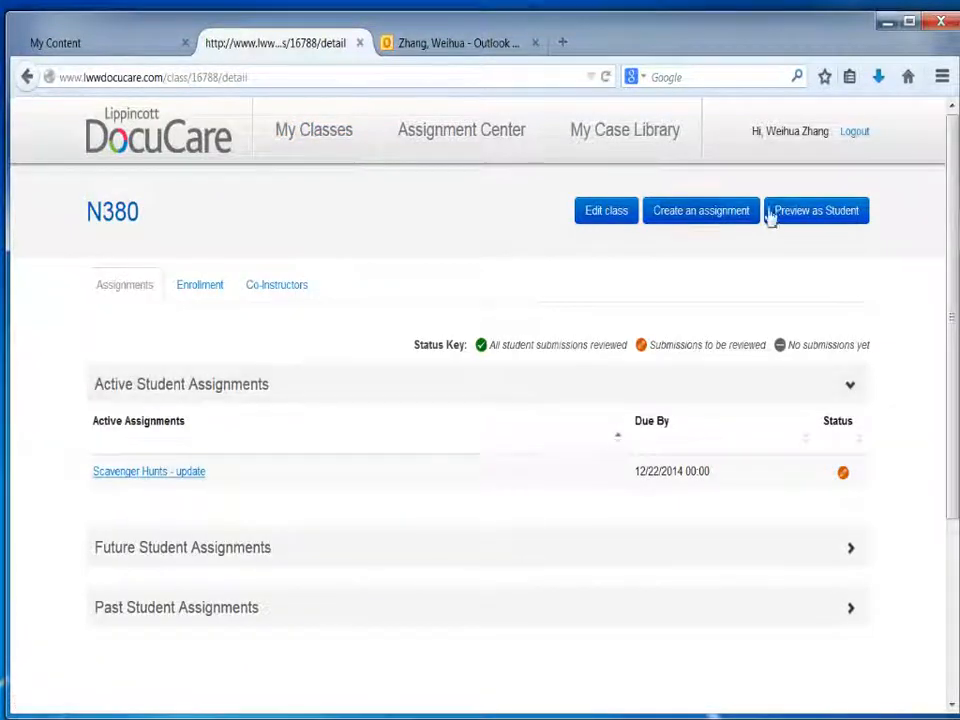
left_click(822, 211)
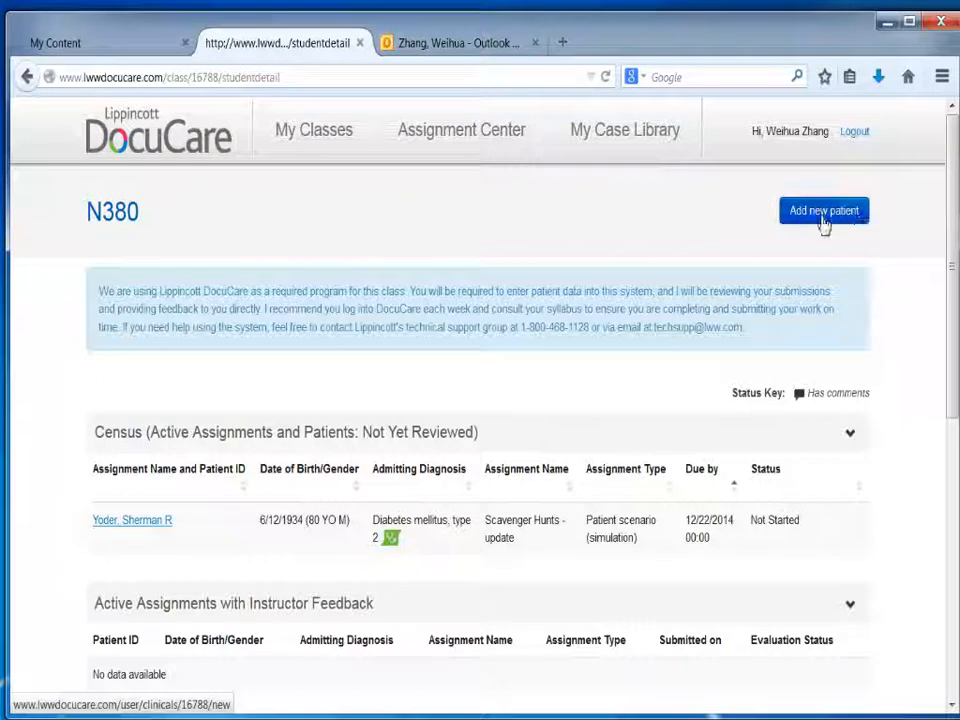
left_click(821, 214)
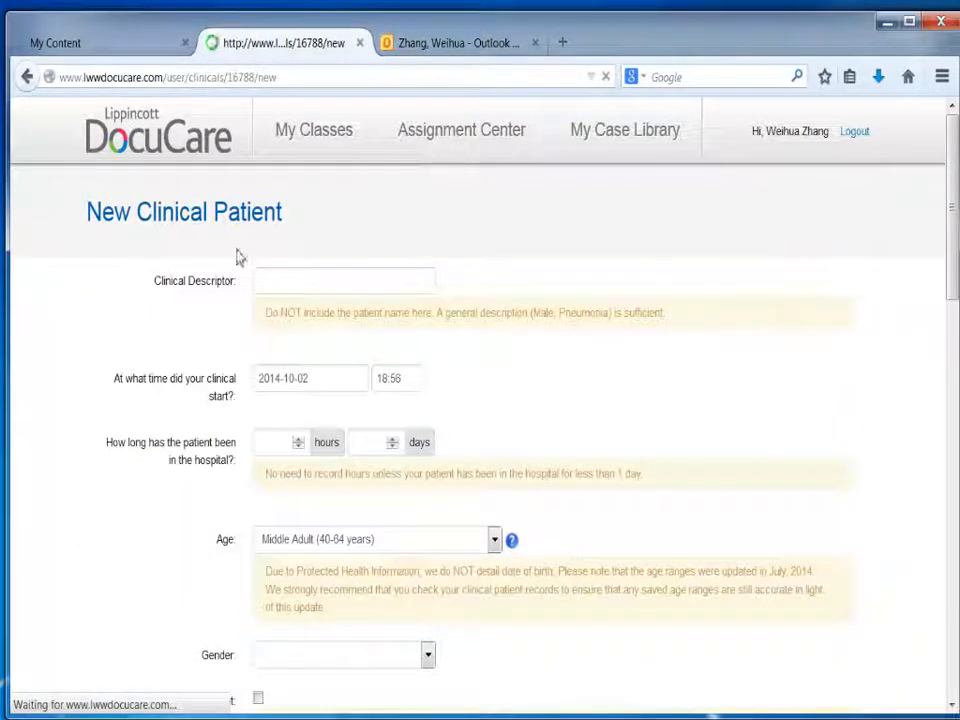
Step: Enter "GI assessment" as the new patient's clinical descriptor
left_click(295, 291)
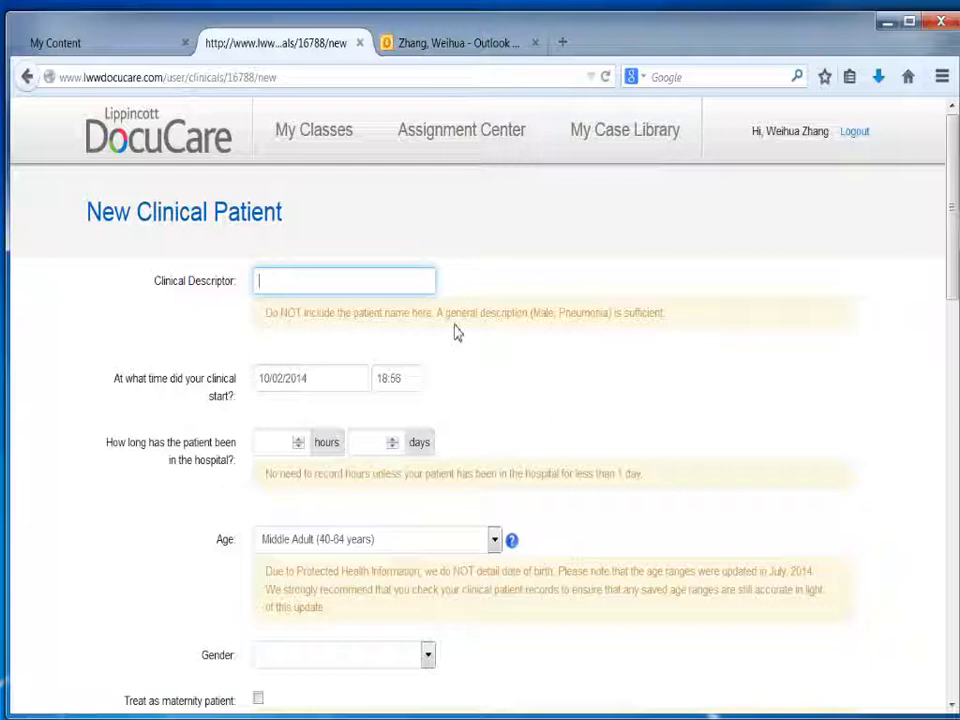
type("GI assessment")
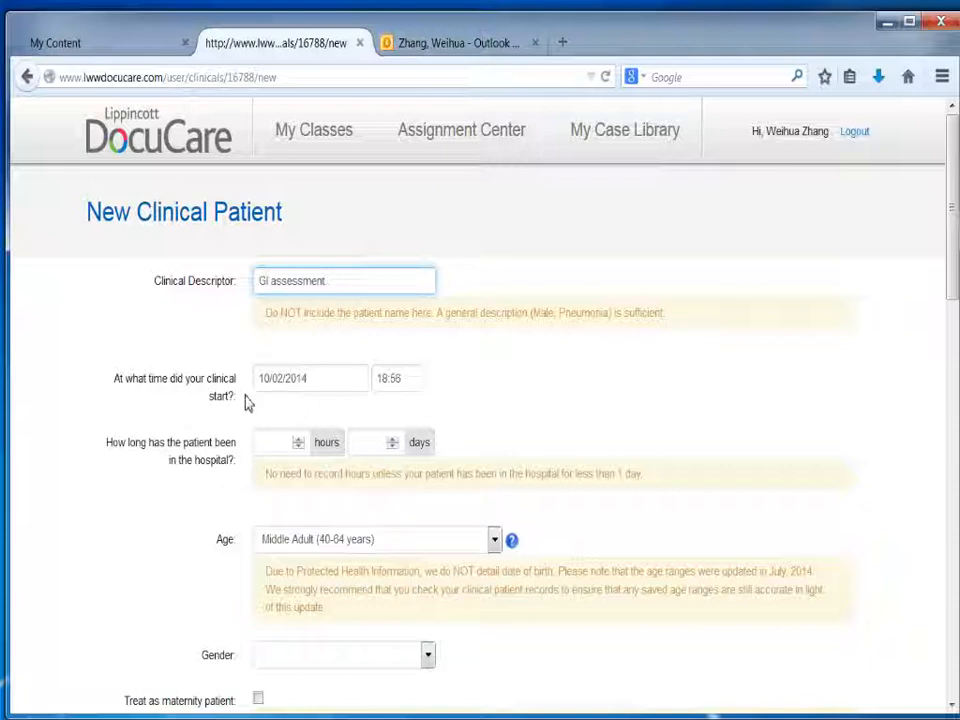
Step: Leave the clinical start date as it is and set the patient's time in hospital to 2 hours and 0 days
left_click(344, 388)
key("Escape")
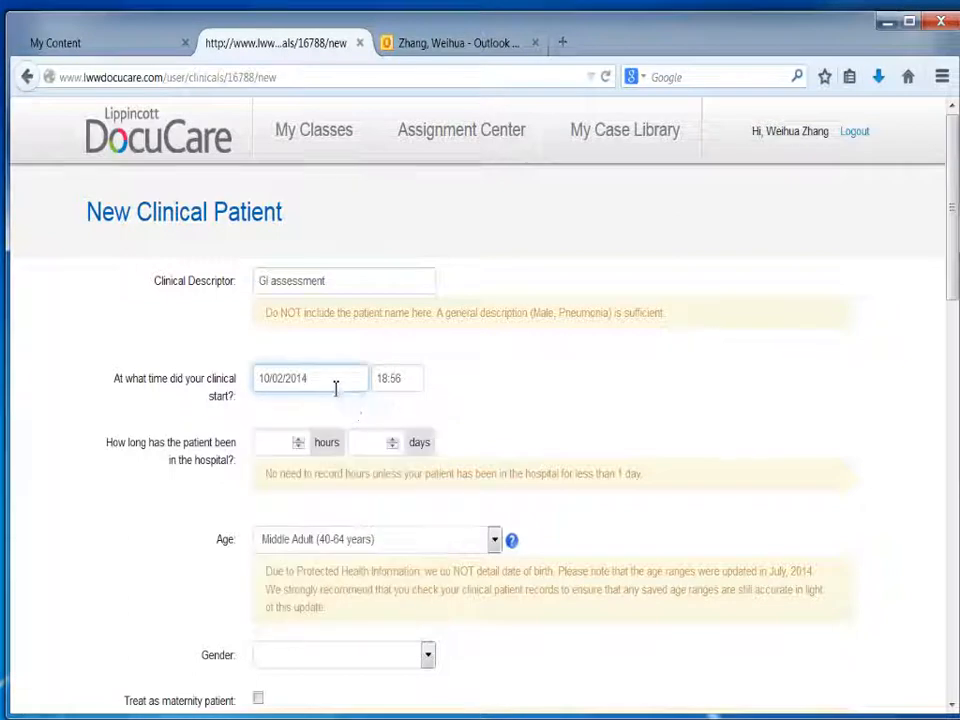
left_click(283, 447)
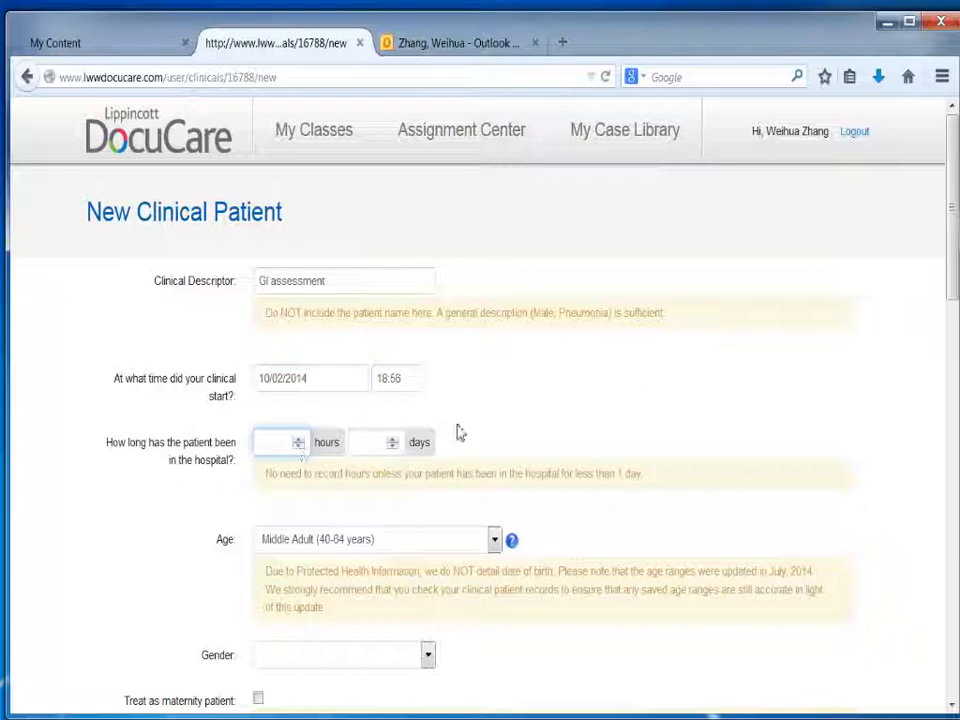
type("3")
left_click(387, 447)
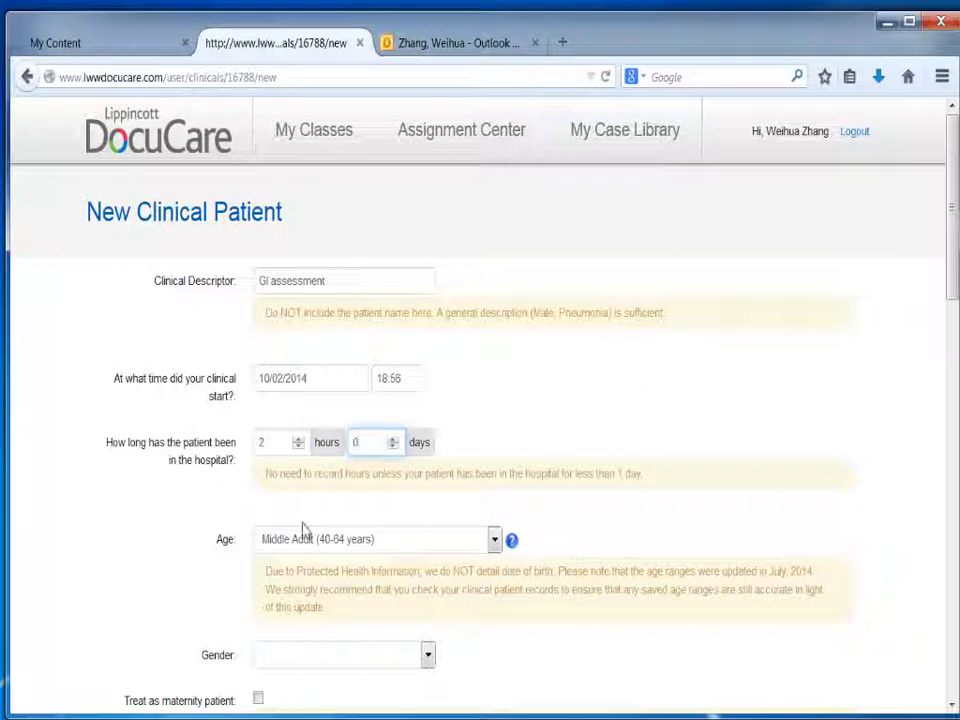
Step: Set the patient's age range to Young Adult (20-39 years) and the gender to Female
left_click(452, 545)
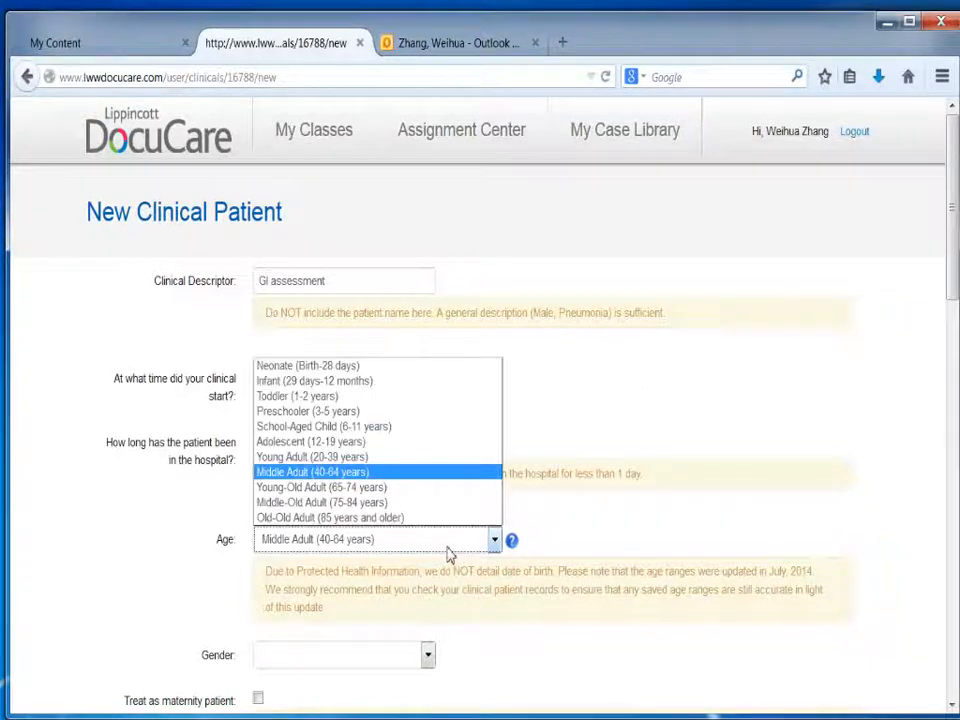
left_click(287, 459)
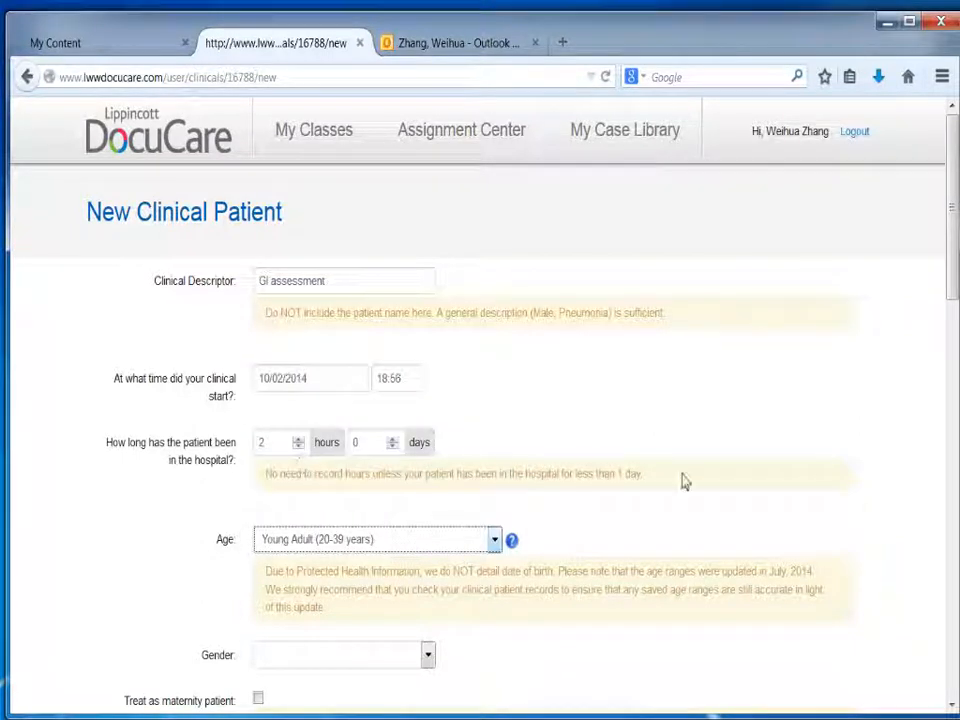
left_click_drag(951, 289, 951, 374)
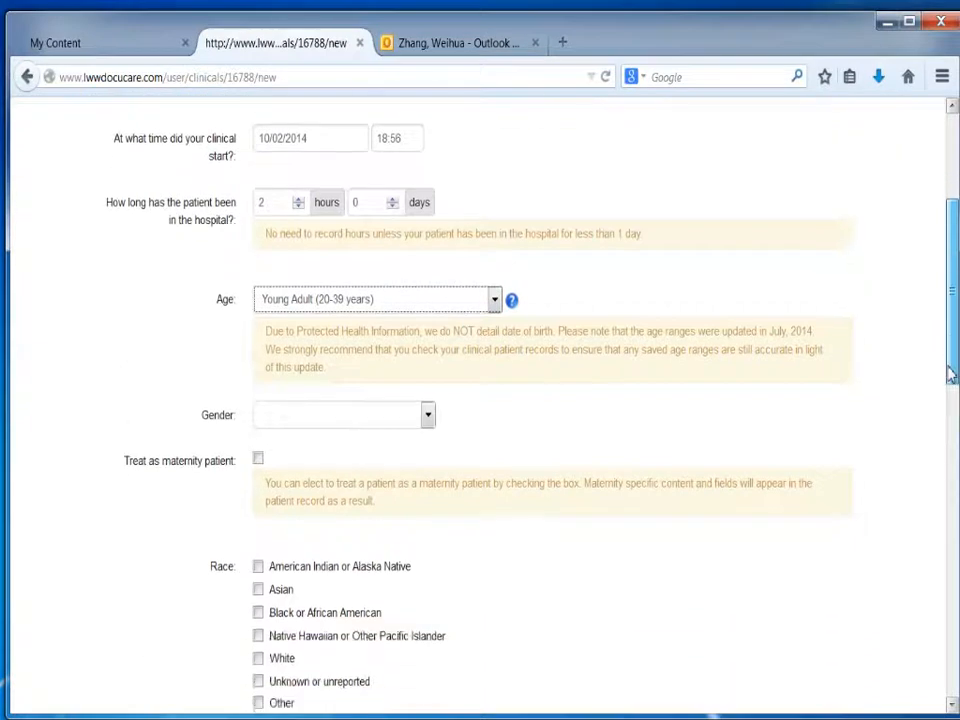
left_click(285, 414)
left_click(282, 446)
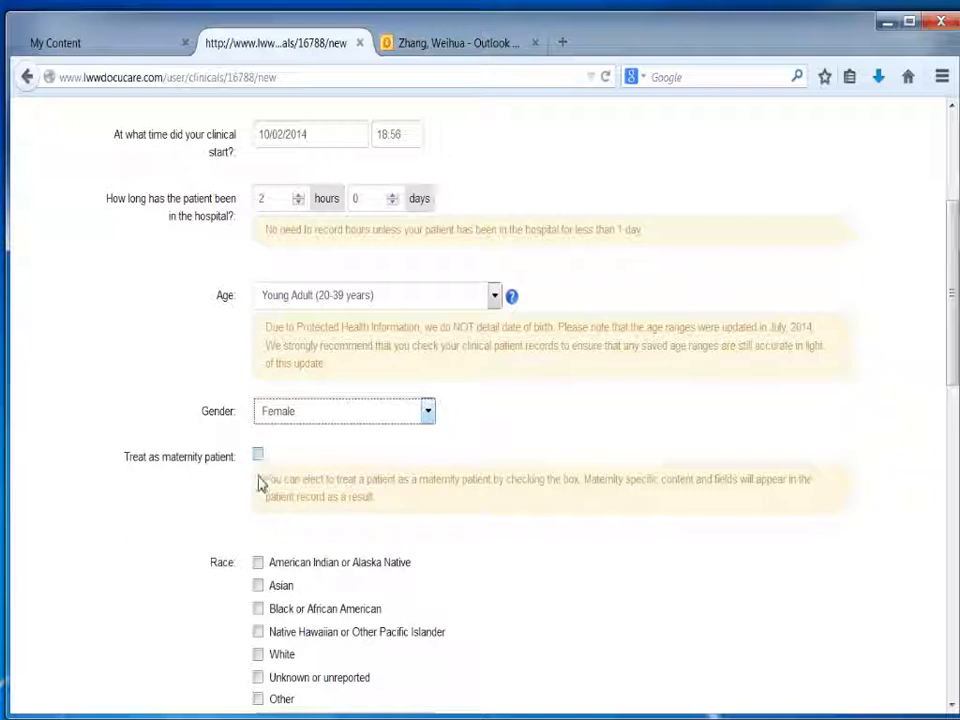
Step: Mark Asian as the patient's only race, leaving Other unmarked
left_click_drag(955, 335, 957, 412)
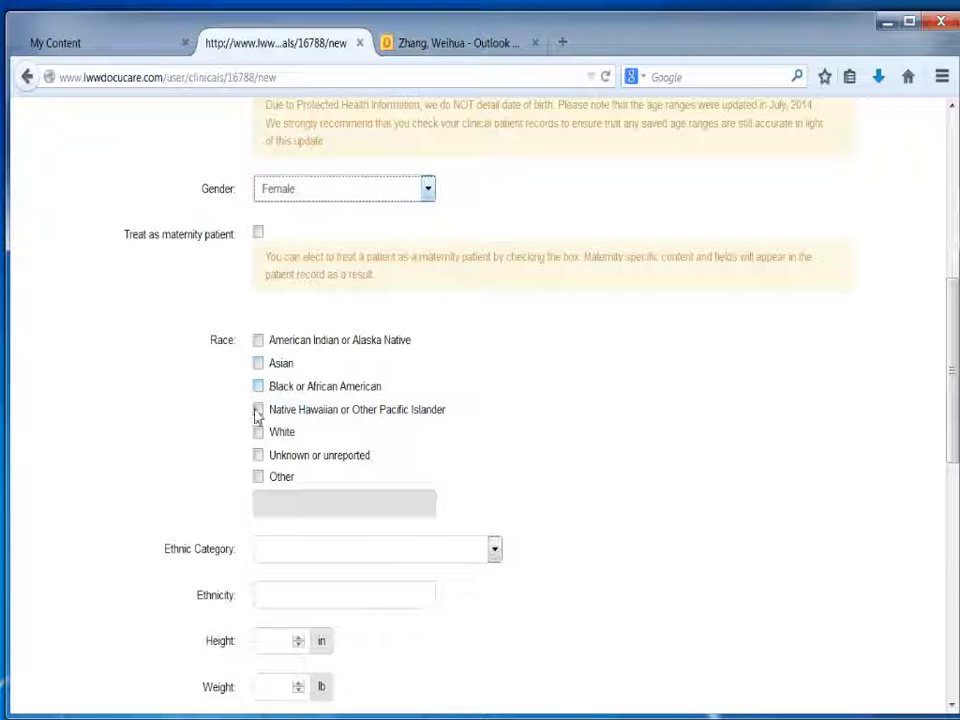
left_click(258, 478)
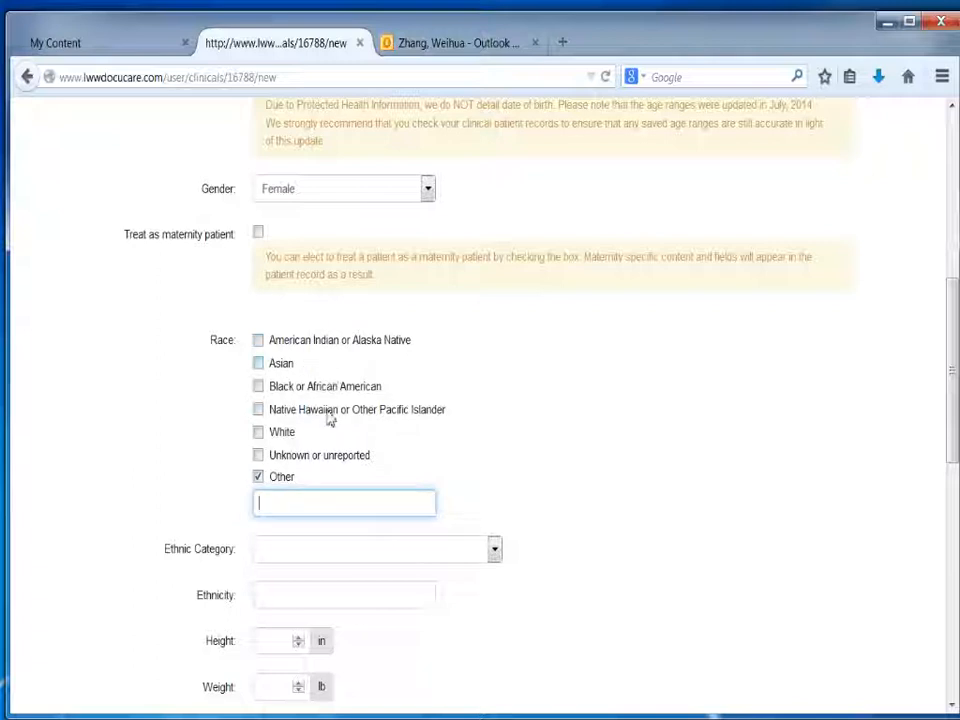
left_click(257, 479)
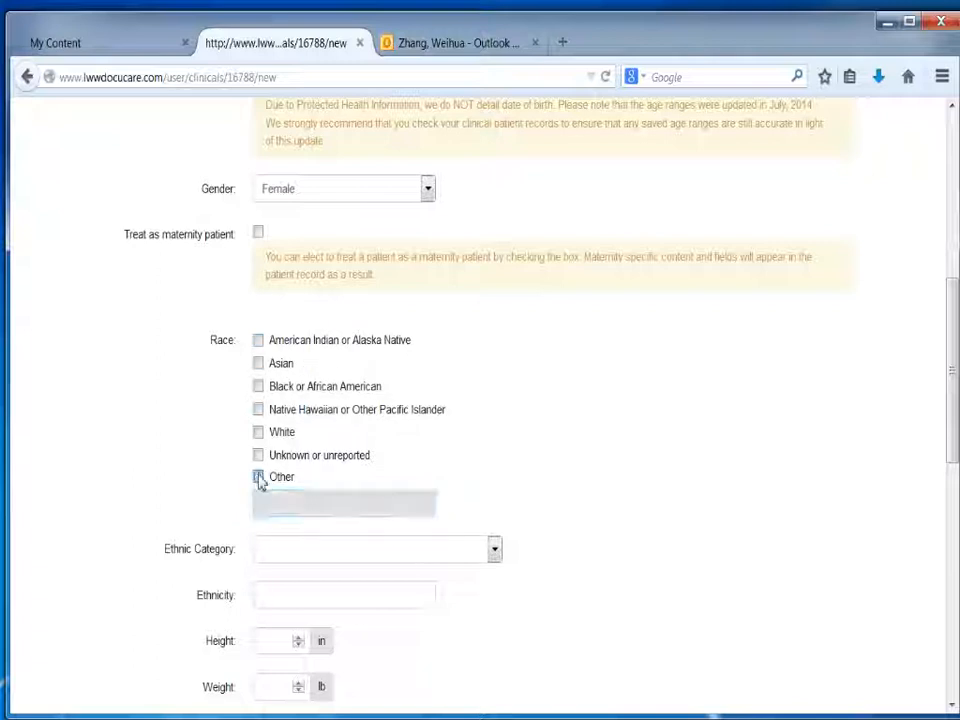
left_click(258, 364)
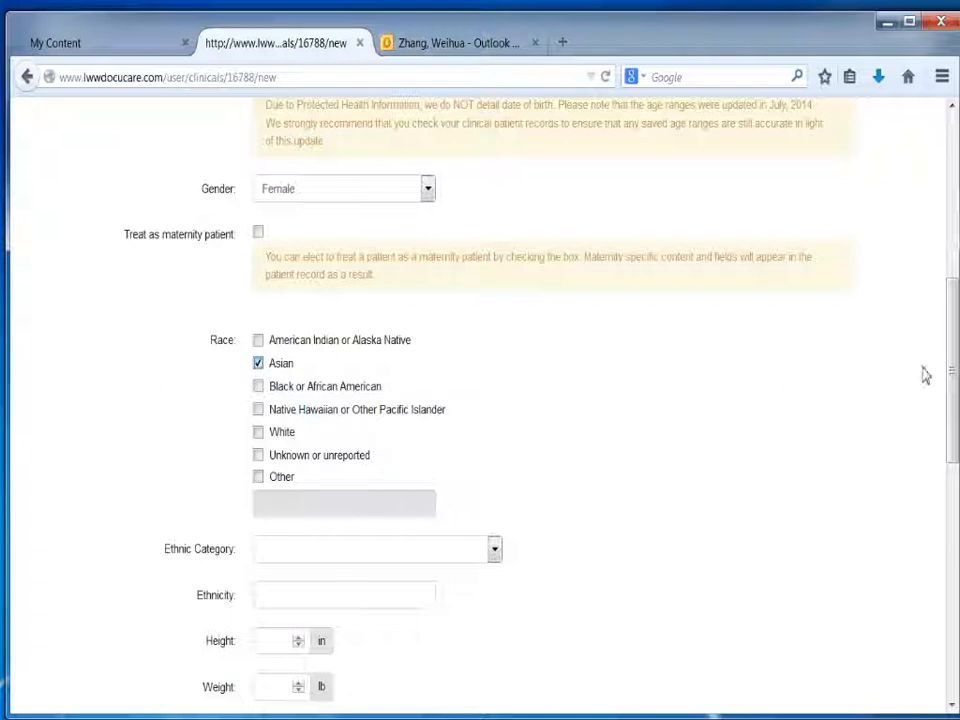
Step: Set the ethnic category to Not Hispanic or Latino and enter Asian as the ethnicity
left_click_drag(952, 372, 952, 438)
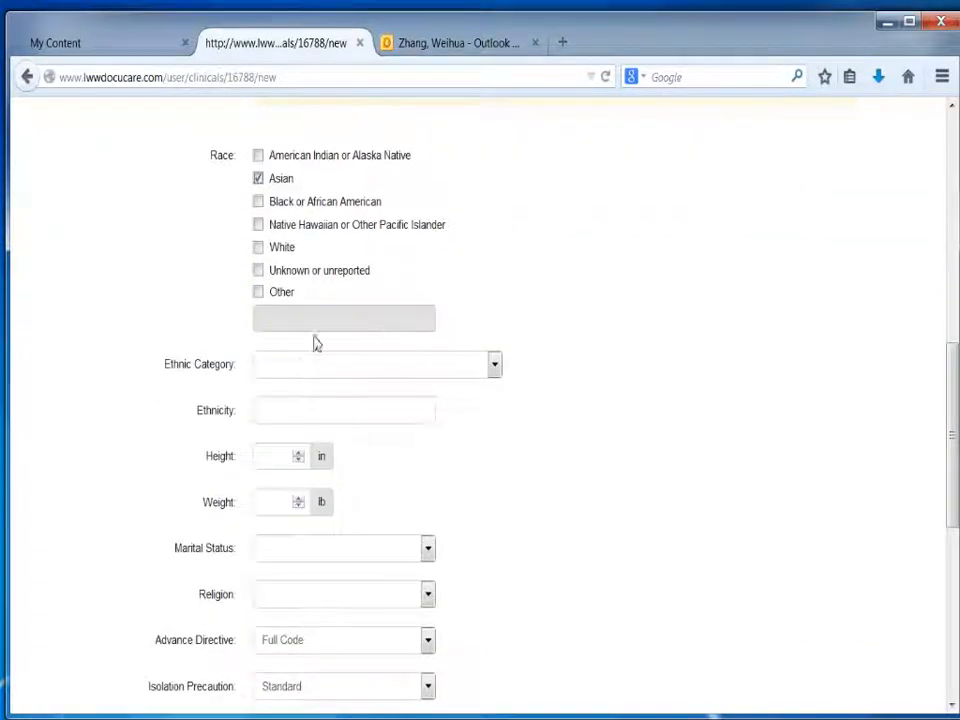
left_click(302, 366)
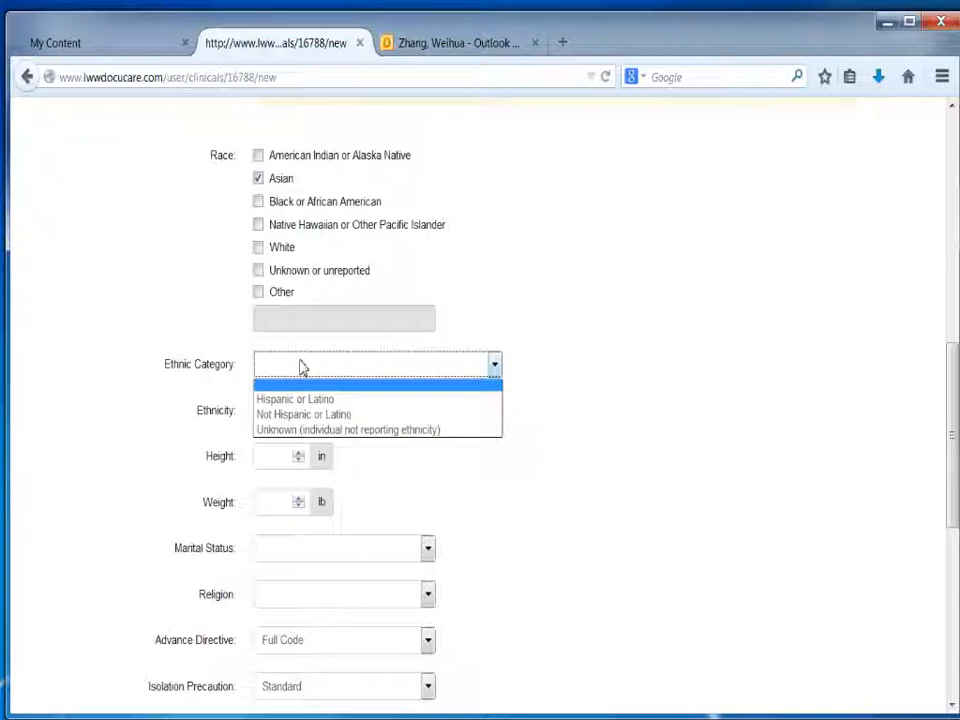
left_click(294, 421)
left_click(296, 425)
left_click(288, 427)
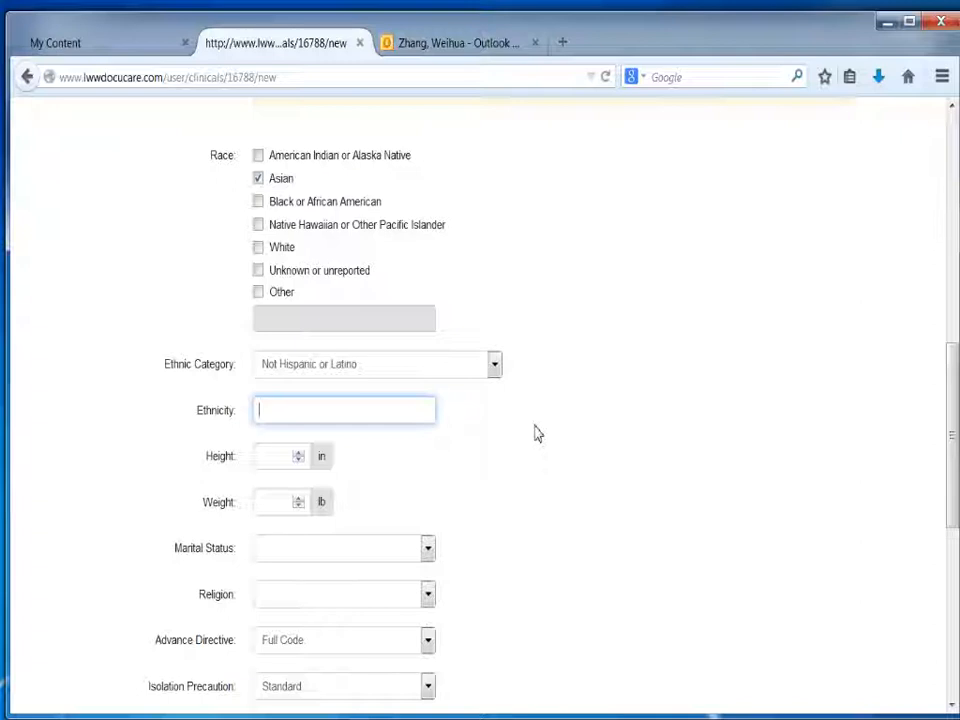
type("Asian")
Step: Enter a height of 60 in and a weight of 112 lb for the patient
left_click(282, 463)
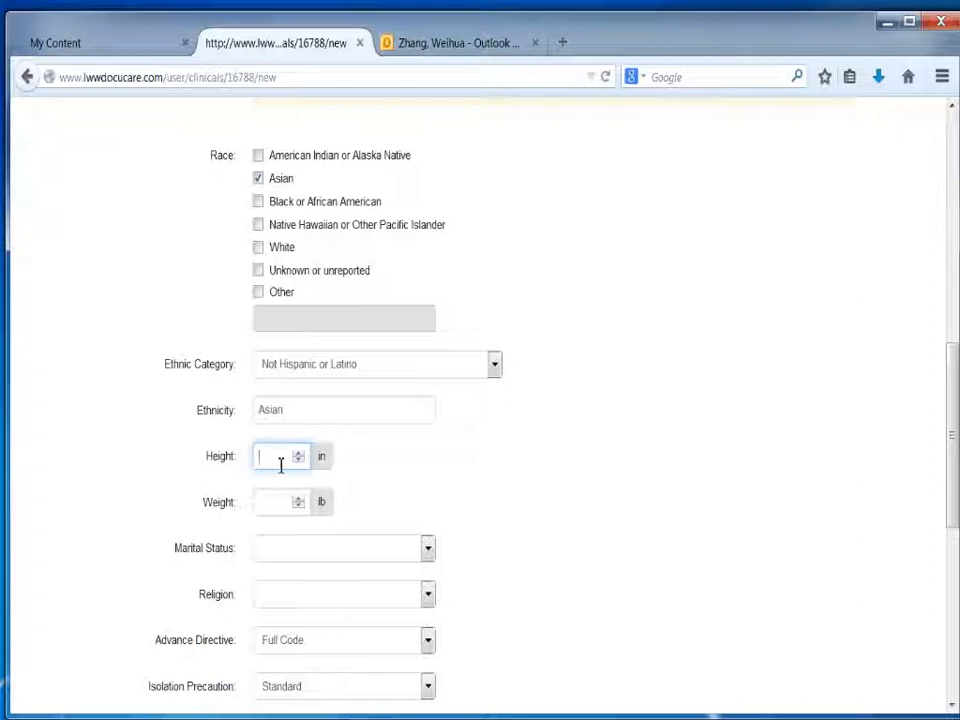
type("60")
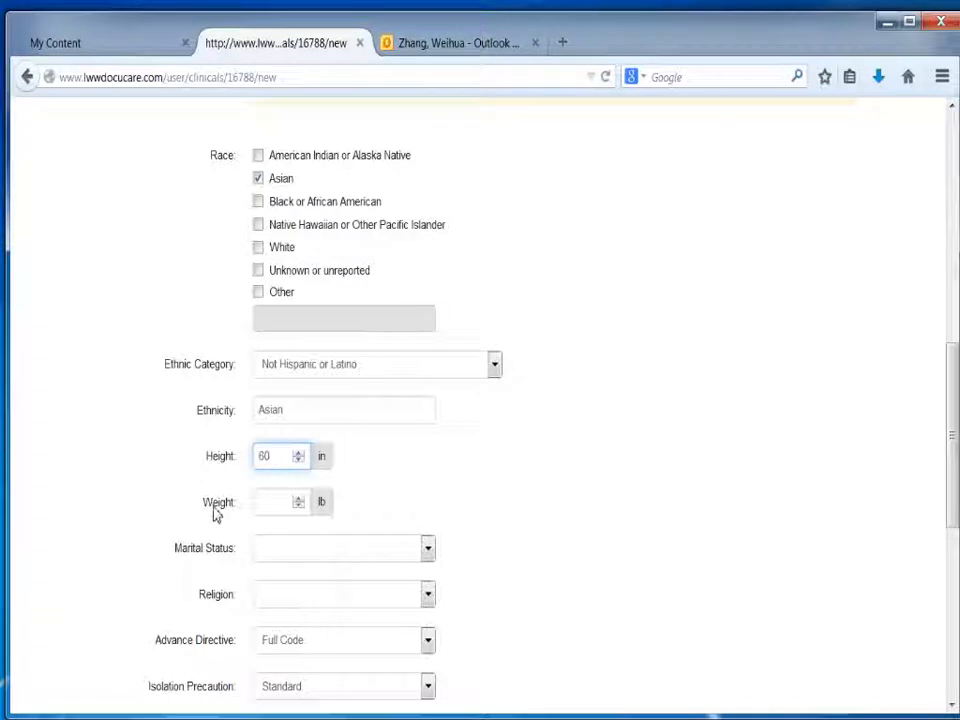
left_click(272, 508)
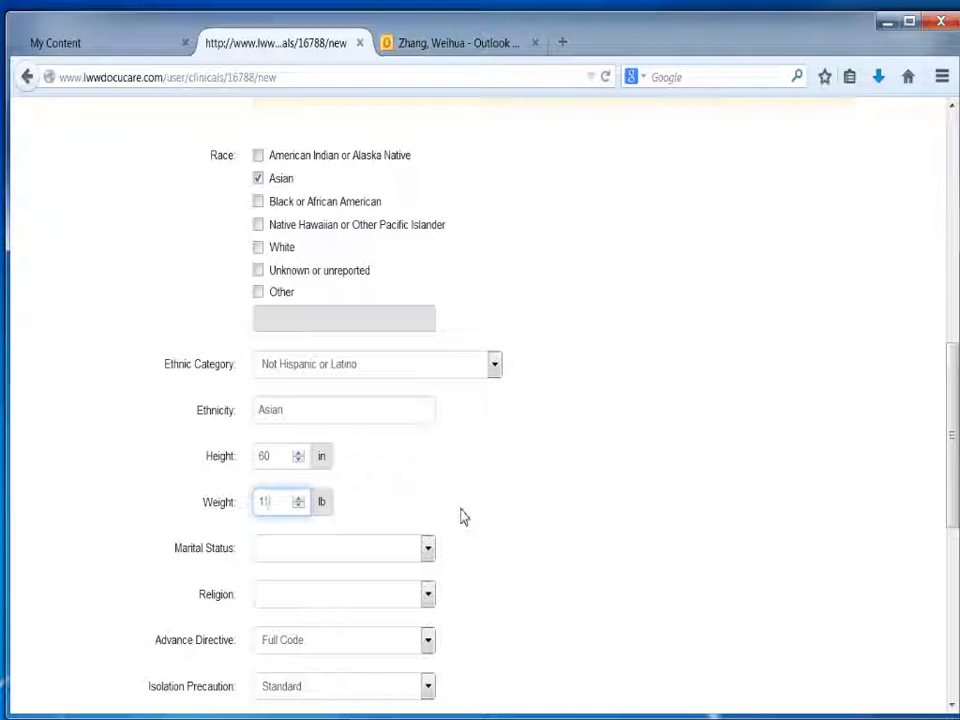
Step: Set the patient's marital status to Married and the religion to Christian
left_click(427, 548)
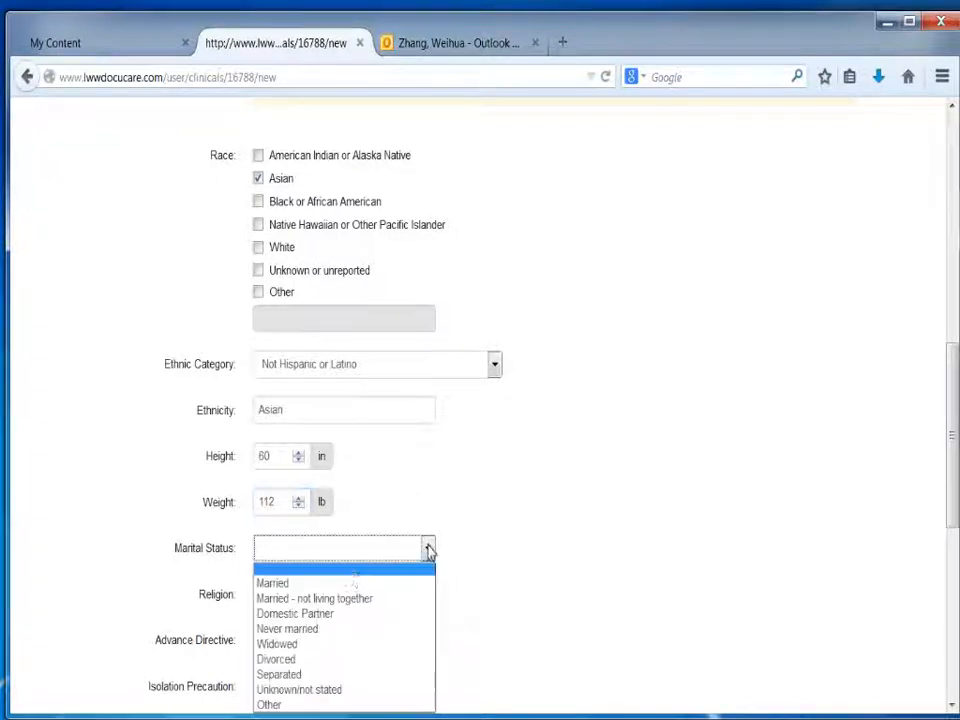
left_click(301, 589)
left_click(268, 601)
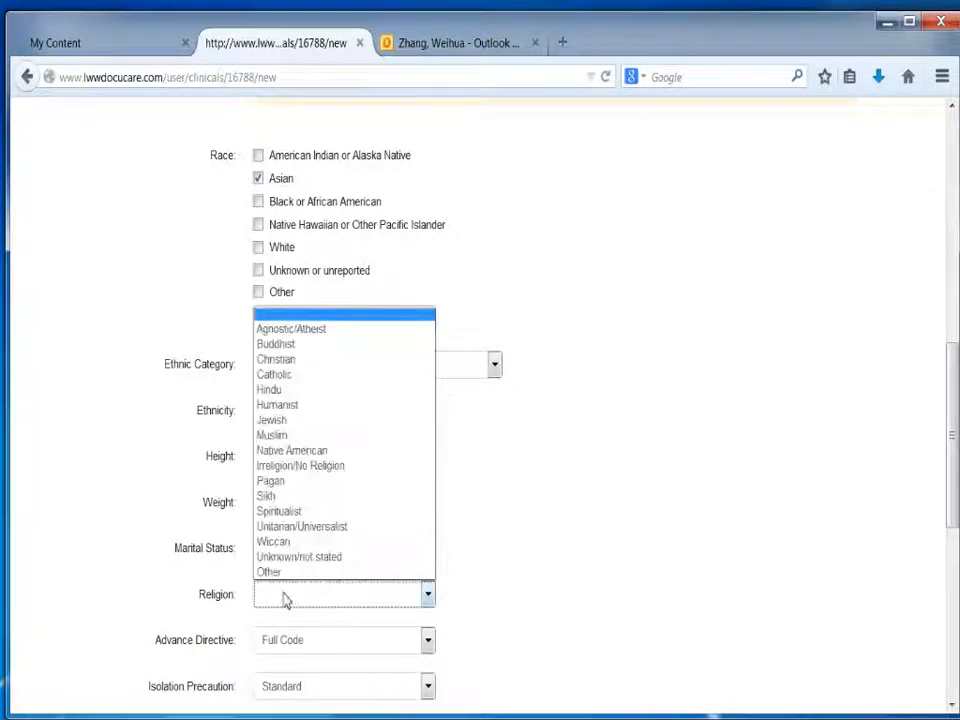
left_click(279, 362)
Step: Enter Baptist as the patient's religious denomination
scroll(303, 360, "down", 5)
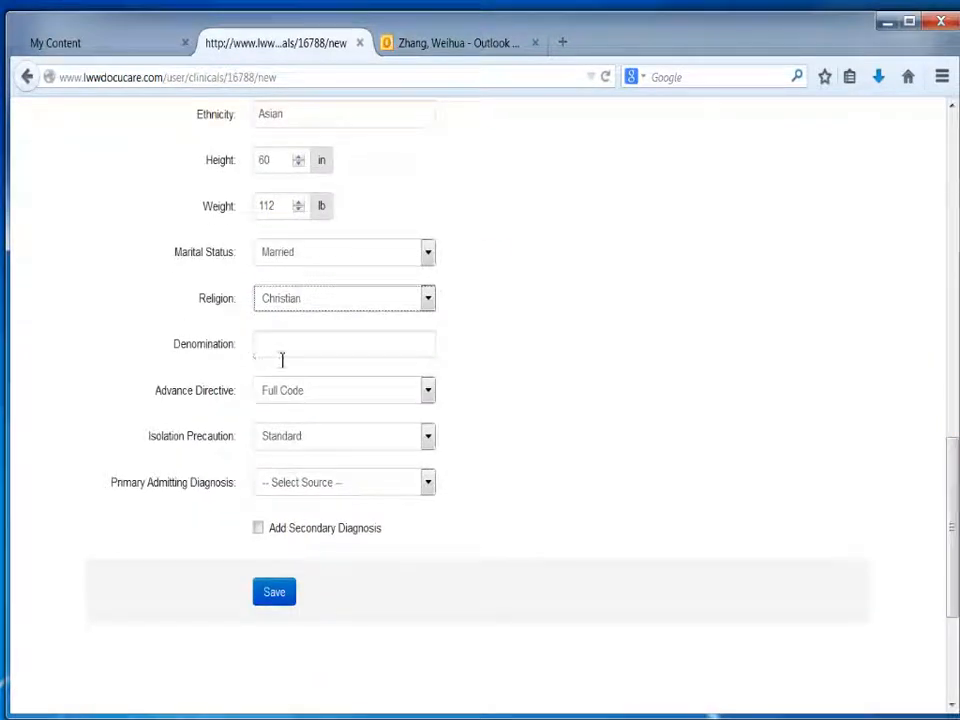
left_click(281, 358)
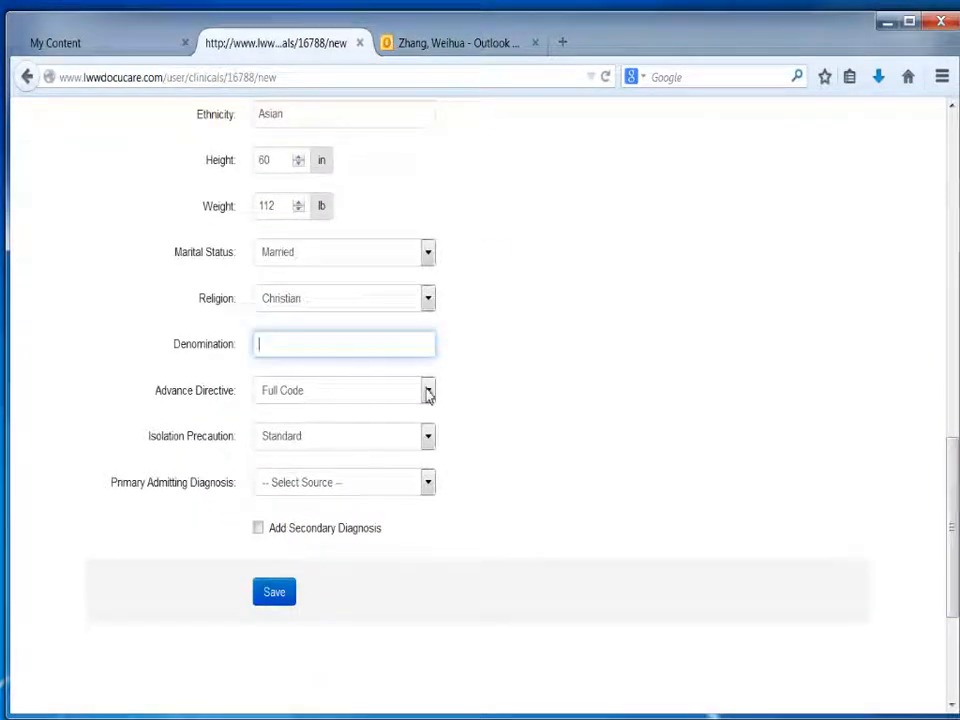
type("Baptist")
Step: Choose Full Code as the advance directive and Standard as the isolation precaution
left_click(327, 391)
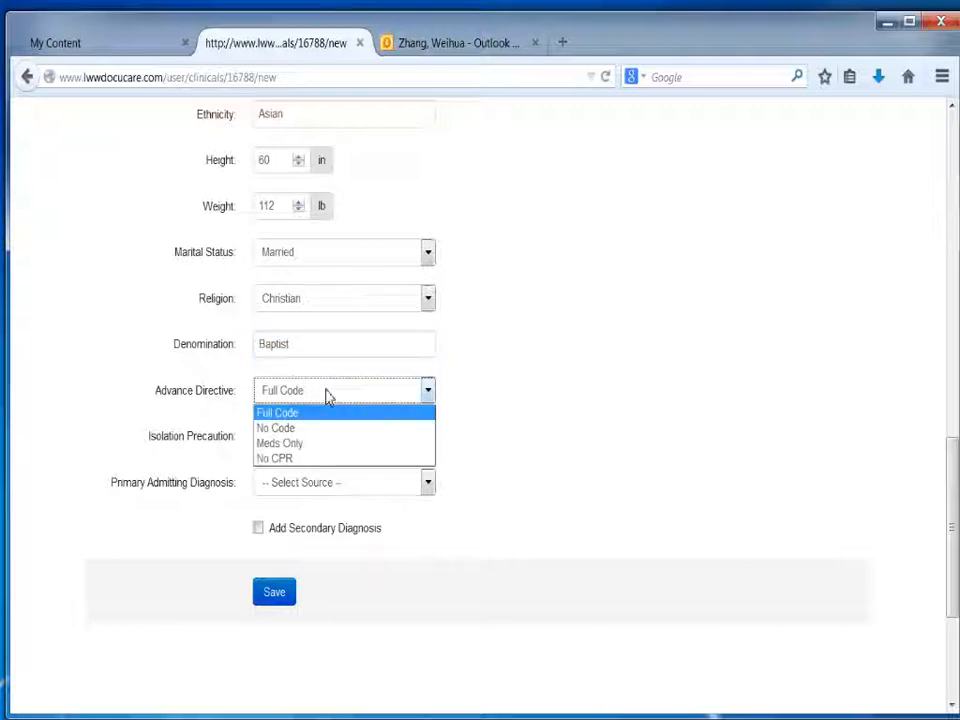
left_click(306, 421)
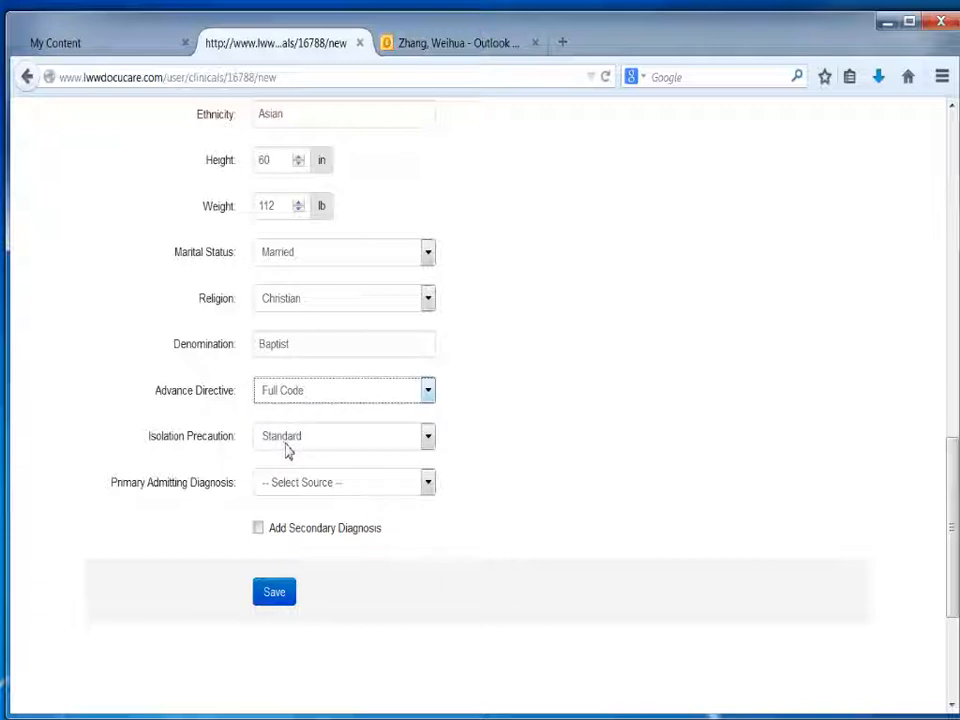
left_click(286, 443)
left_click(274, 463)
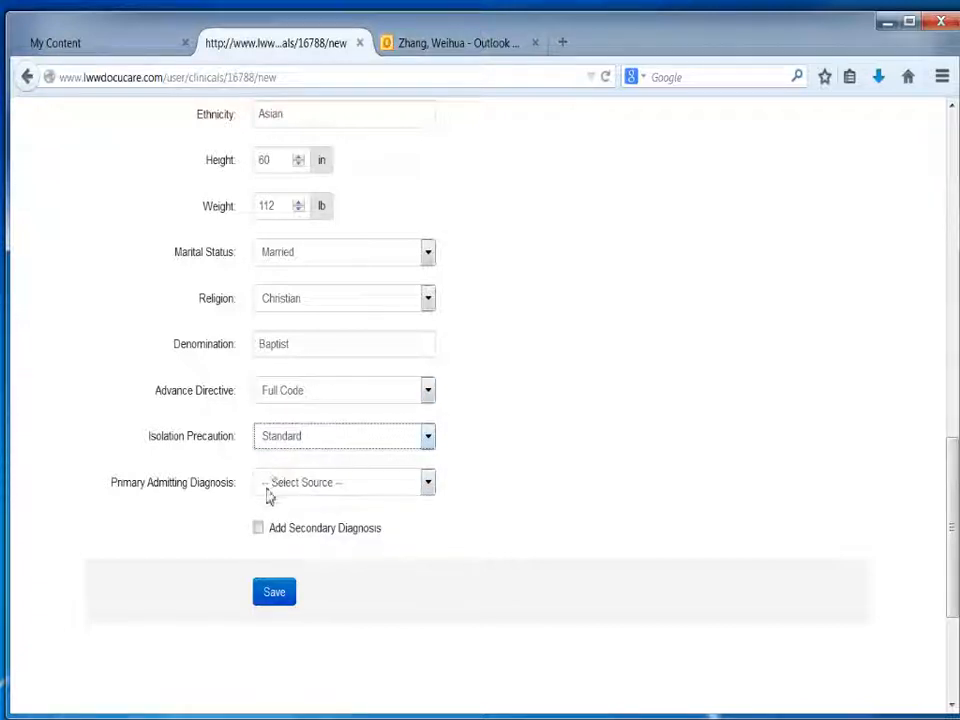
Step: Use the Lippincott's Nursing Advisor search to look up "dyspepsia" for the primary admitting diagnosis
left_click(274, 488)
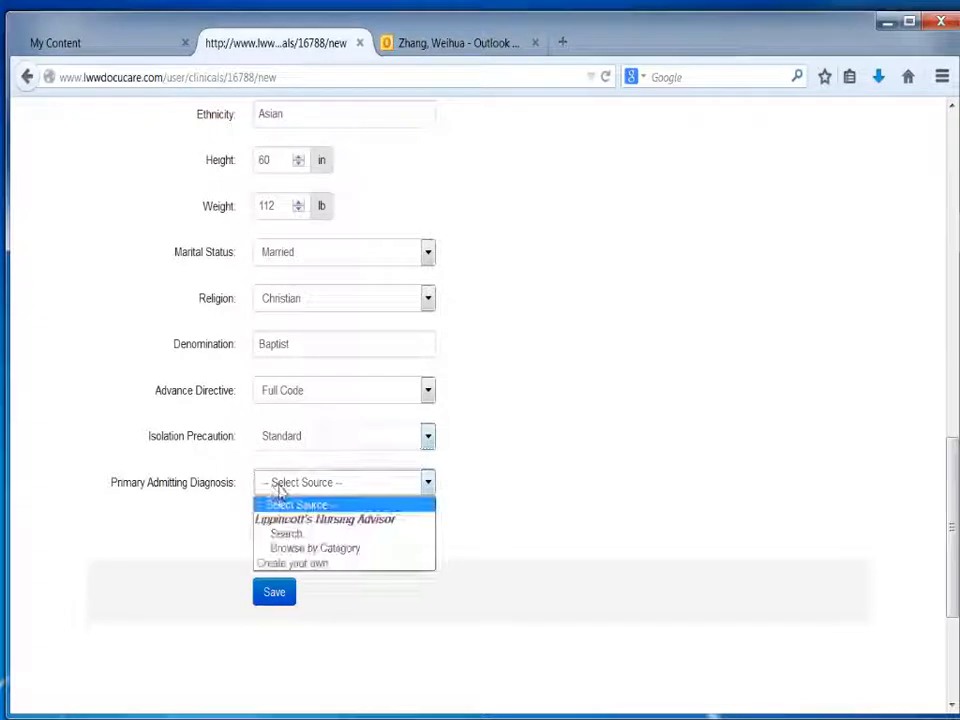
left_click(301, 538)
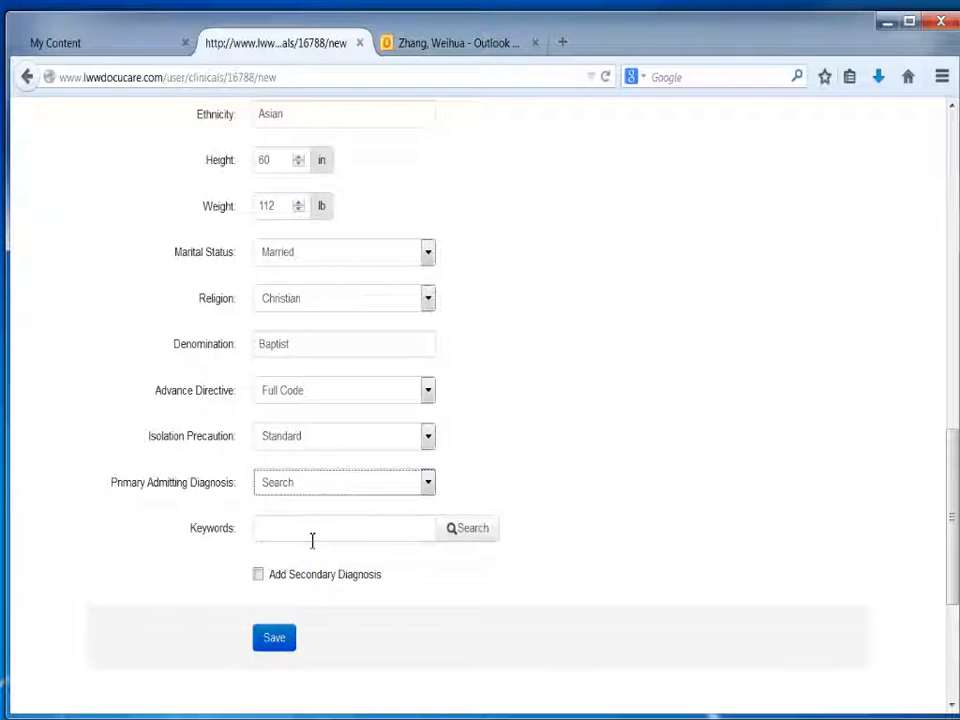
left_click(301, 538)
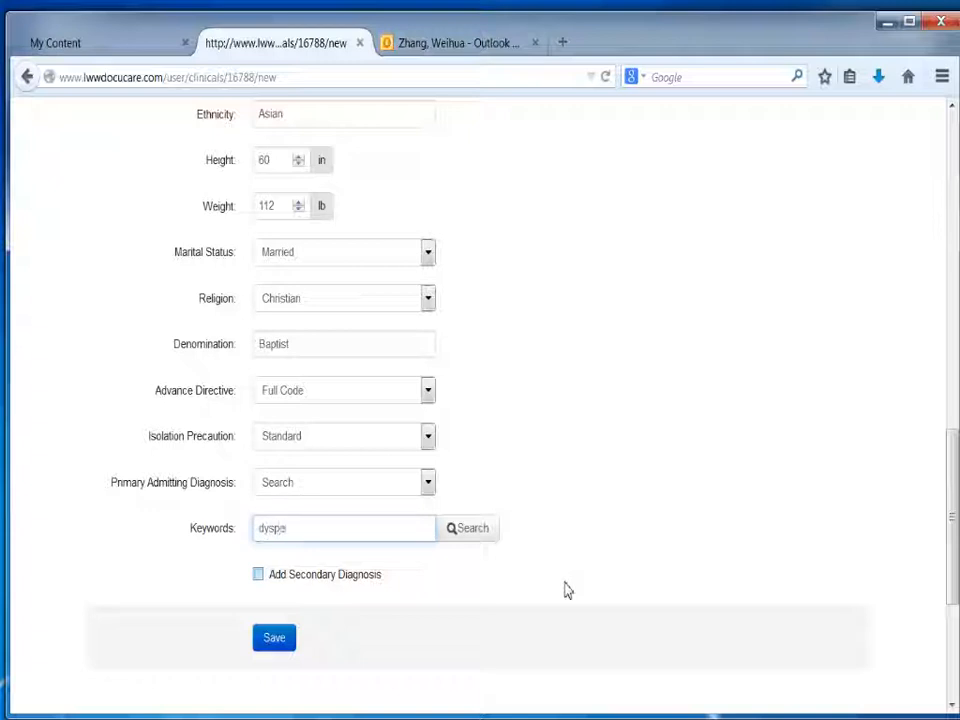
type("psia")
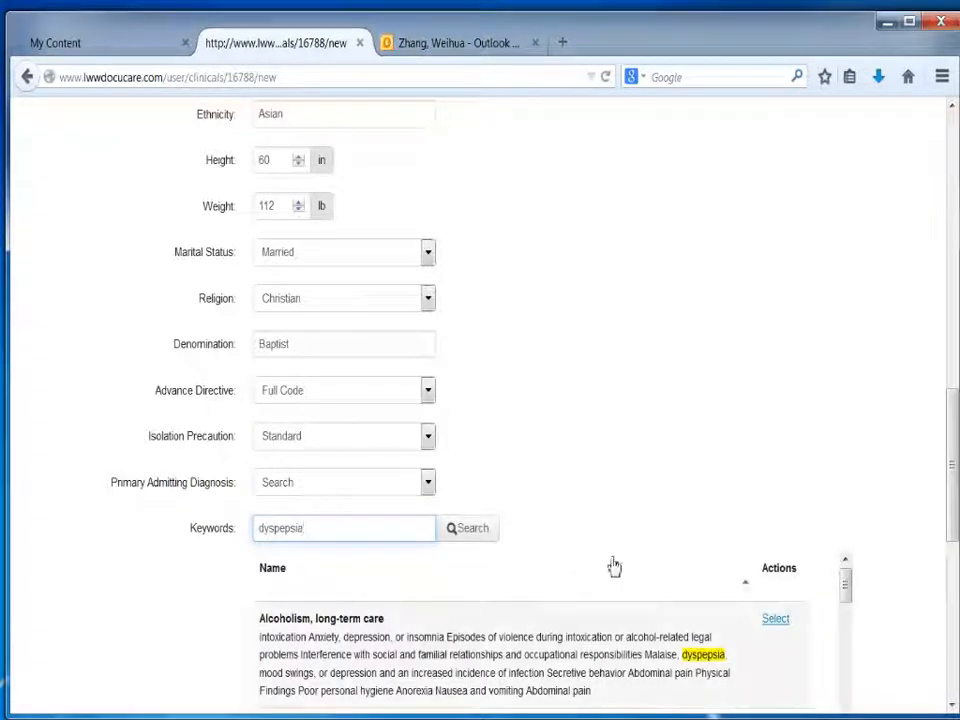
left_click_drag(953, 420, 953, 490)
scroll(600, 420, "up", 1)
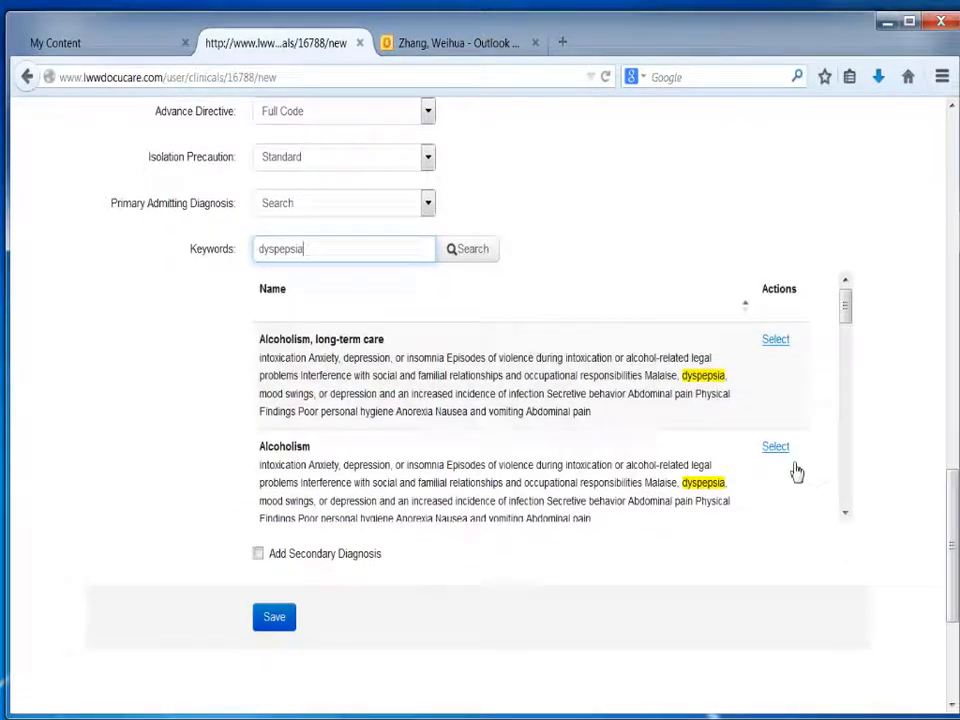
Step: Search the diagnoses for "gastritis" and select Gastritis as the primary admitting diagnosis
left_click_drag(330, 250, 245, 253)
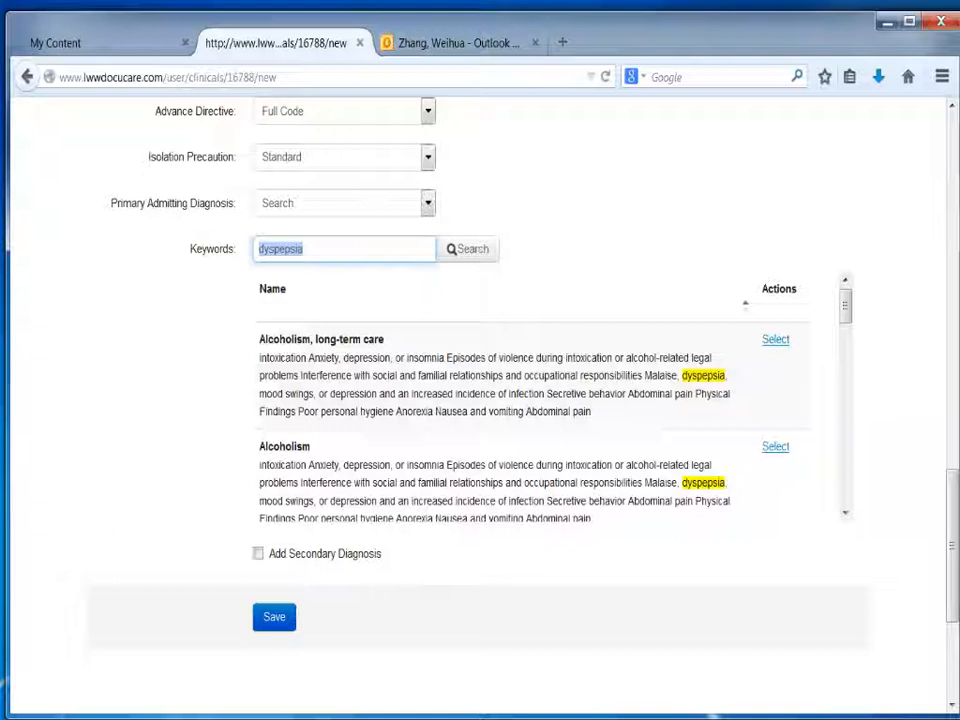
type("gastritis")
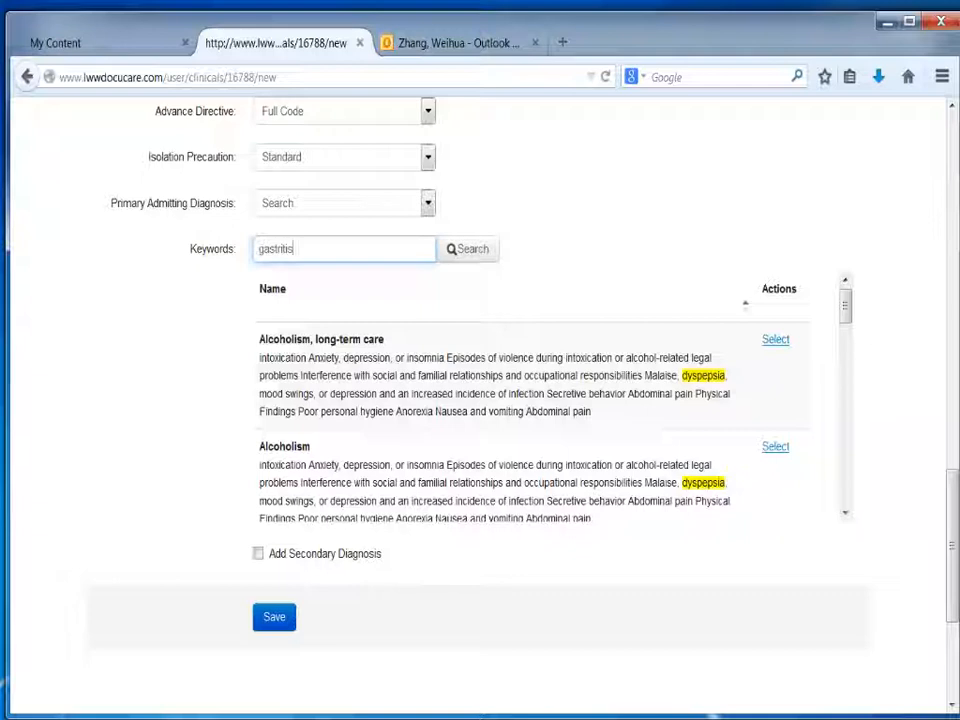
key("Return")
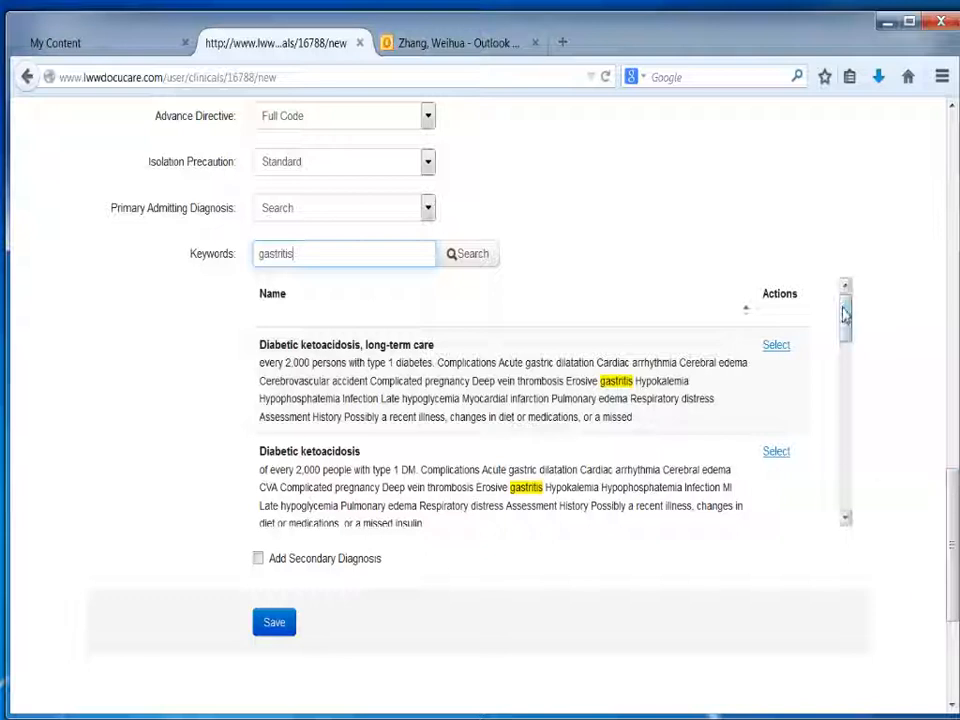
left_click_drag(846, 318, 846, 367)
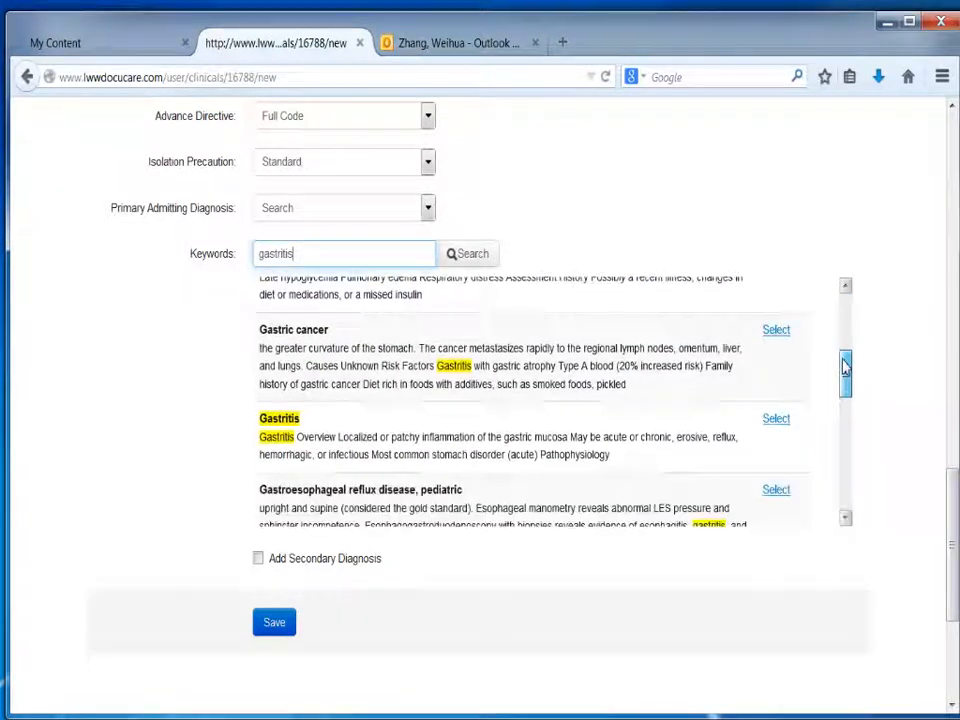
left_click(784, 423)
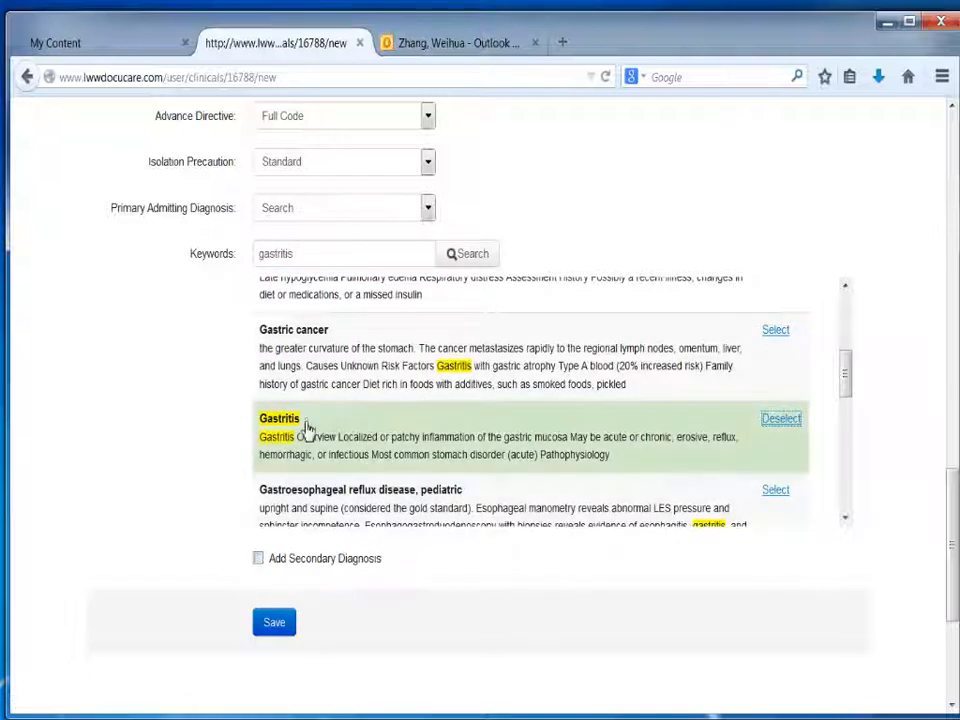
Step: Search the primary admitting diagnoses for "abd discomfort"
left_click_drag(332, 266, 205, 255)
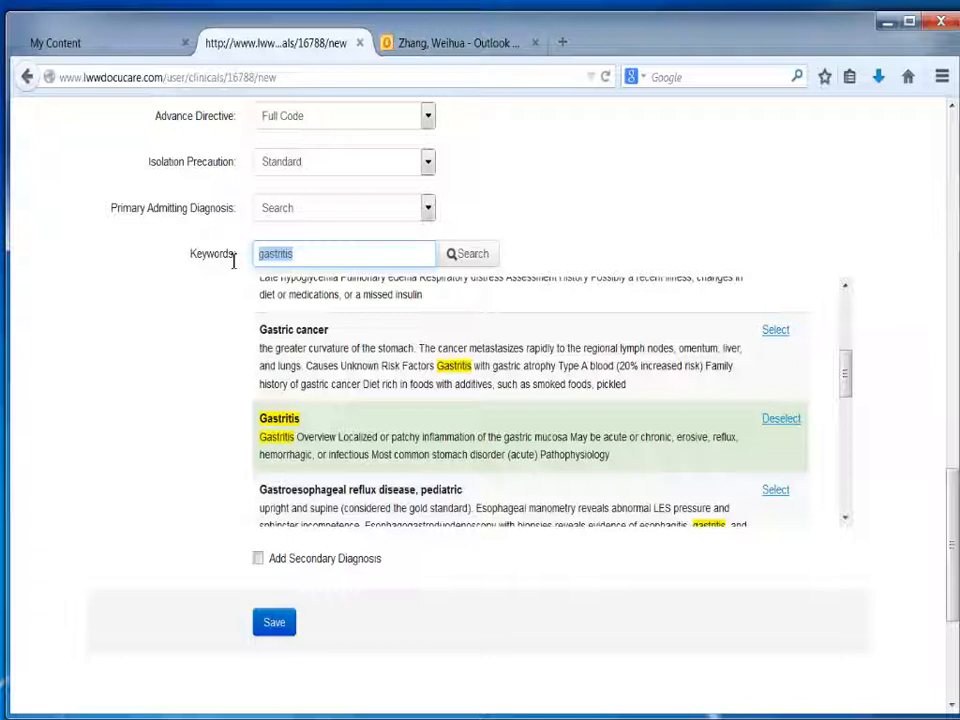
type("ab")
type("d pa")
key("BackSpace")
key("BackSpace")
key("BackSpace")
type("p")
key("BackSpace")
type("dist")
type("co")
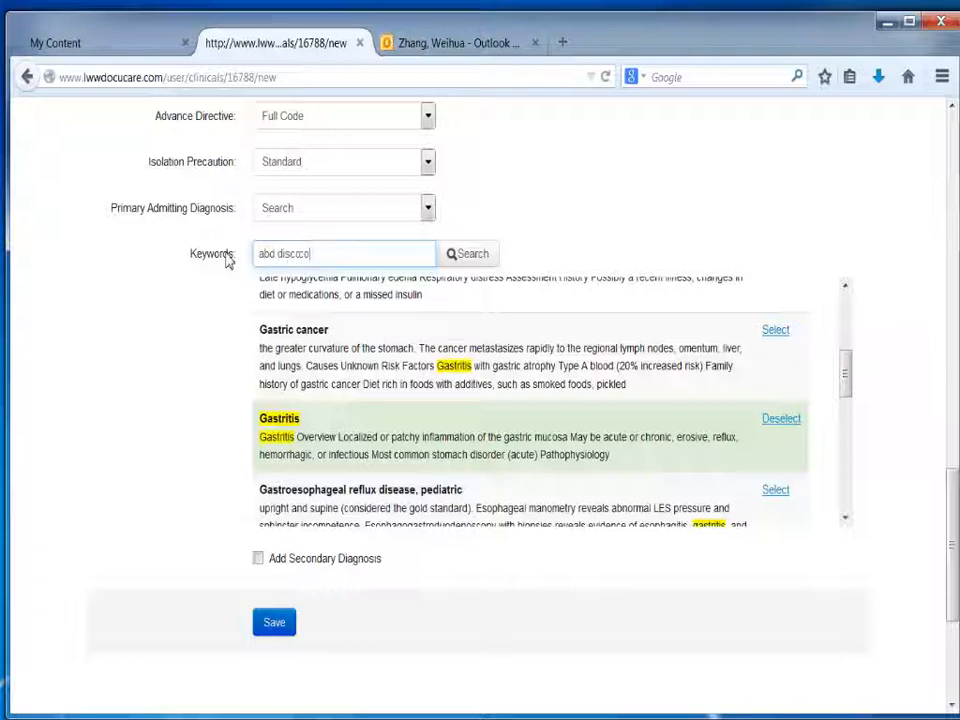
type("mfort")
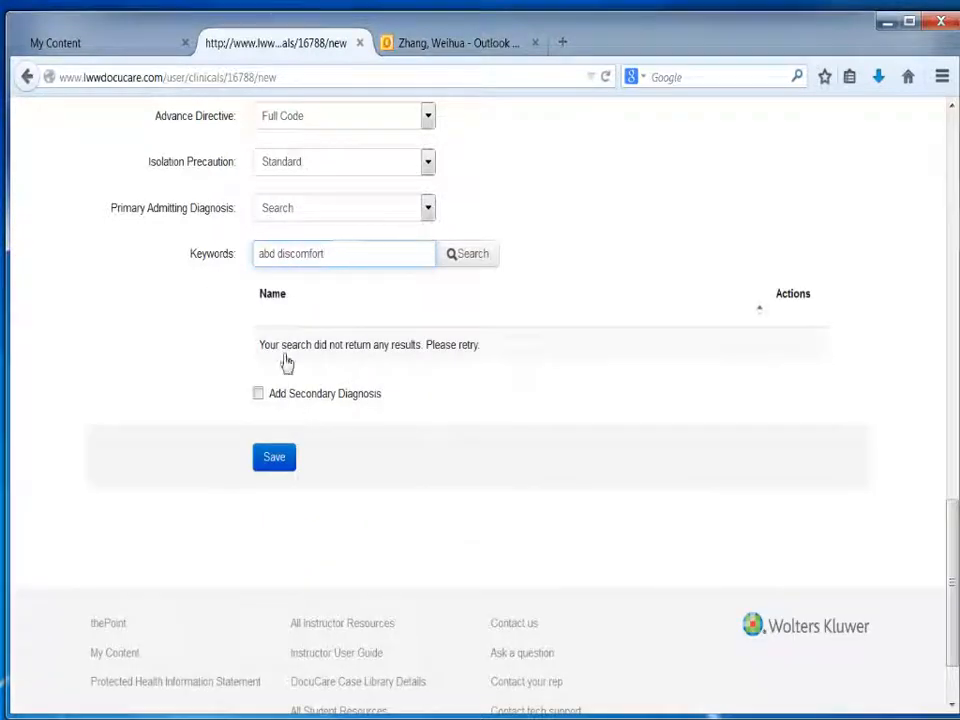
Step: Expand the diagnosis keywords to "abdominal discomfort", rerun the search and look through the matching conditions
left_click(277, 254)
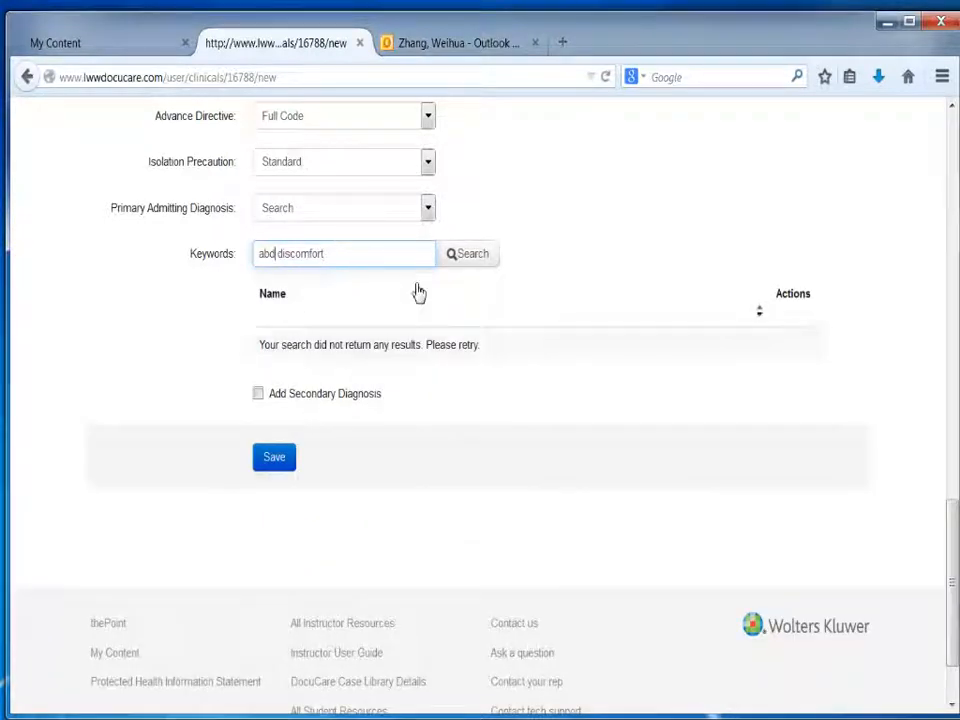
type("ominal")
left_click(461, 260)
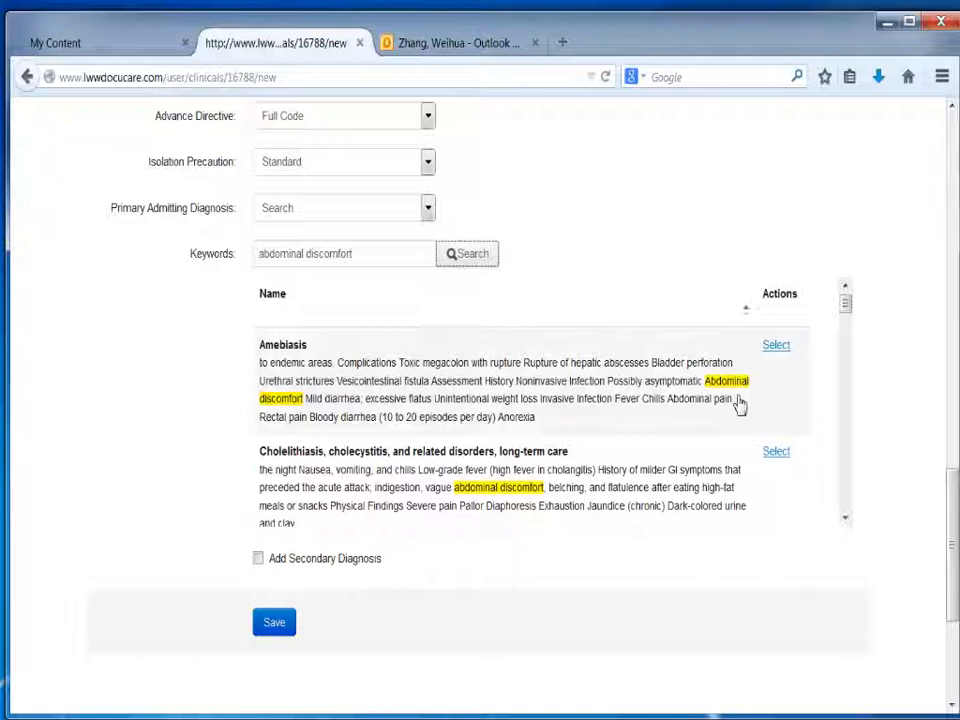
left_click_drag(849, 309, 848, 510)
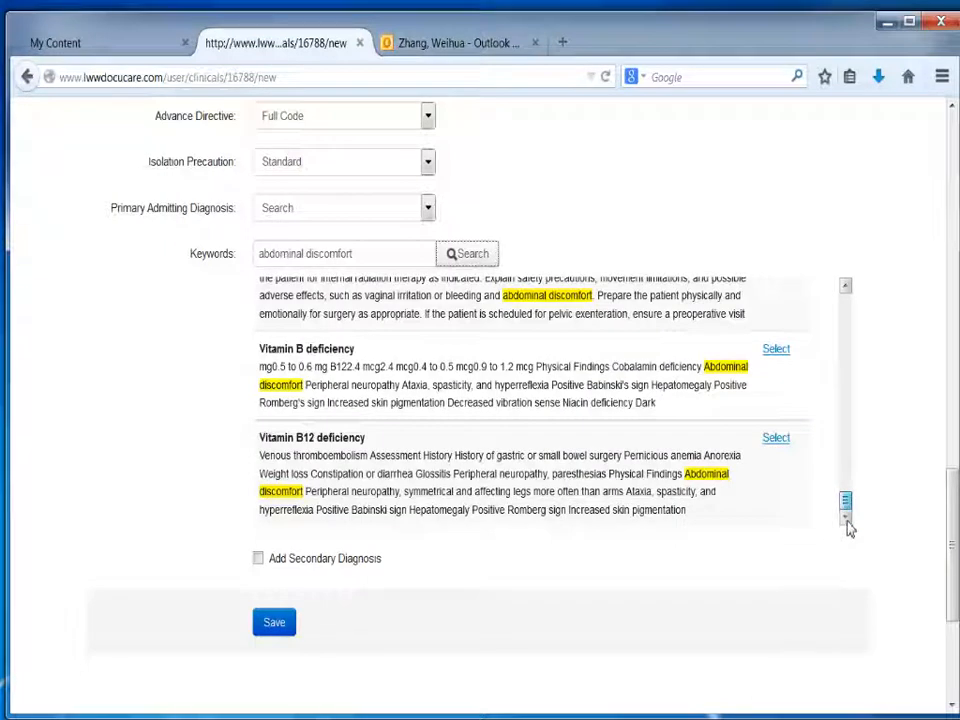
left_click_drag(846, 506, 846, 482)
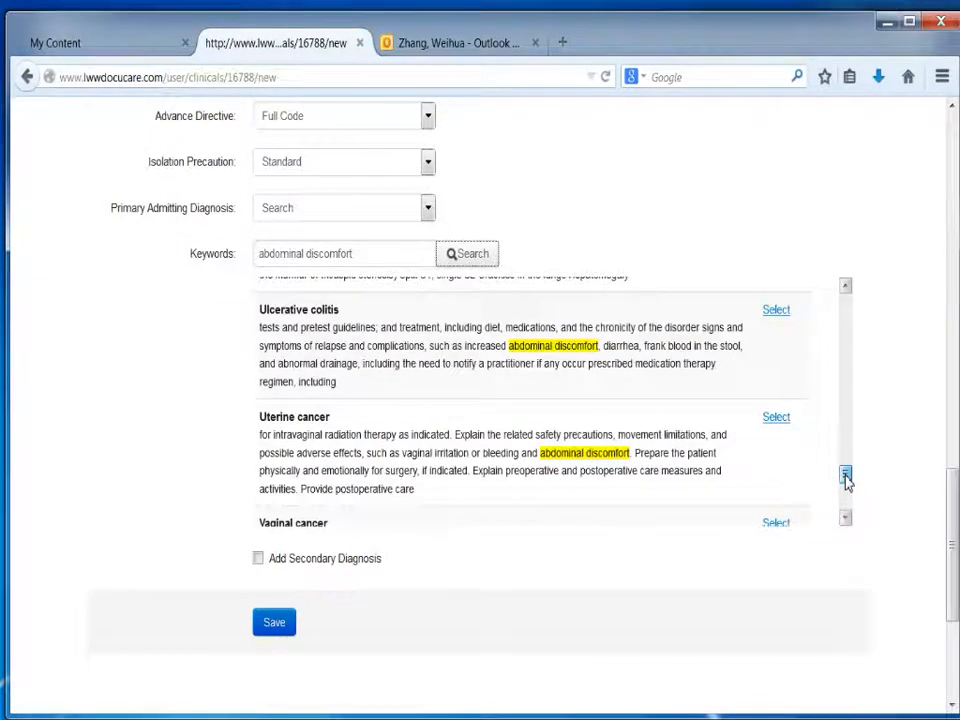
left_click(334, 259)
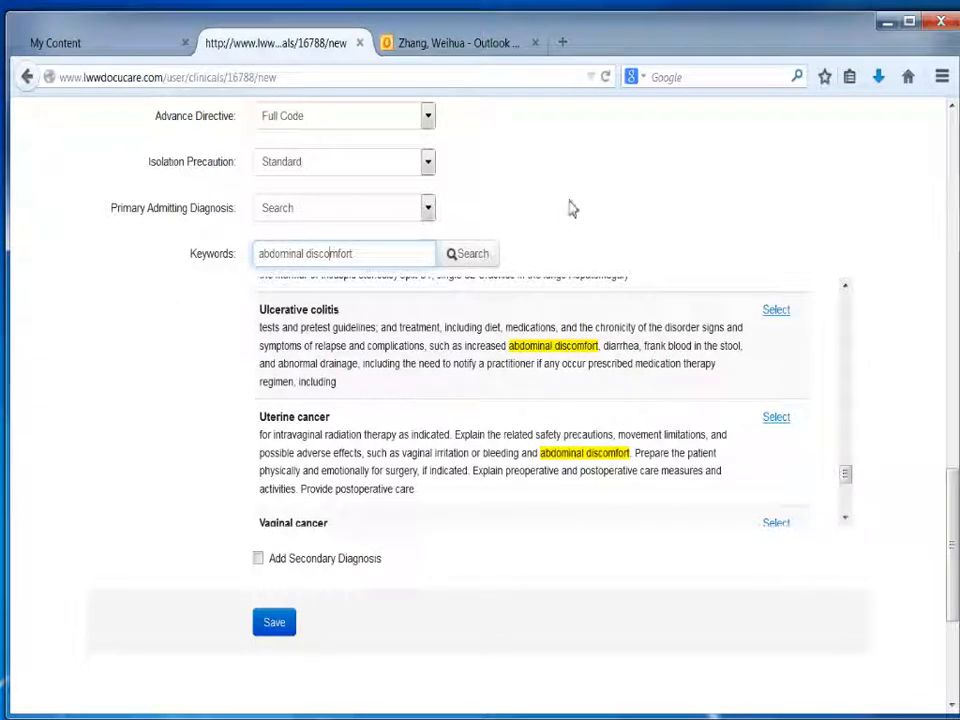
Step: Save the new clinical patient and open a new gastrointestinal assessment in the chart
left_click(275, 622)
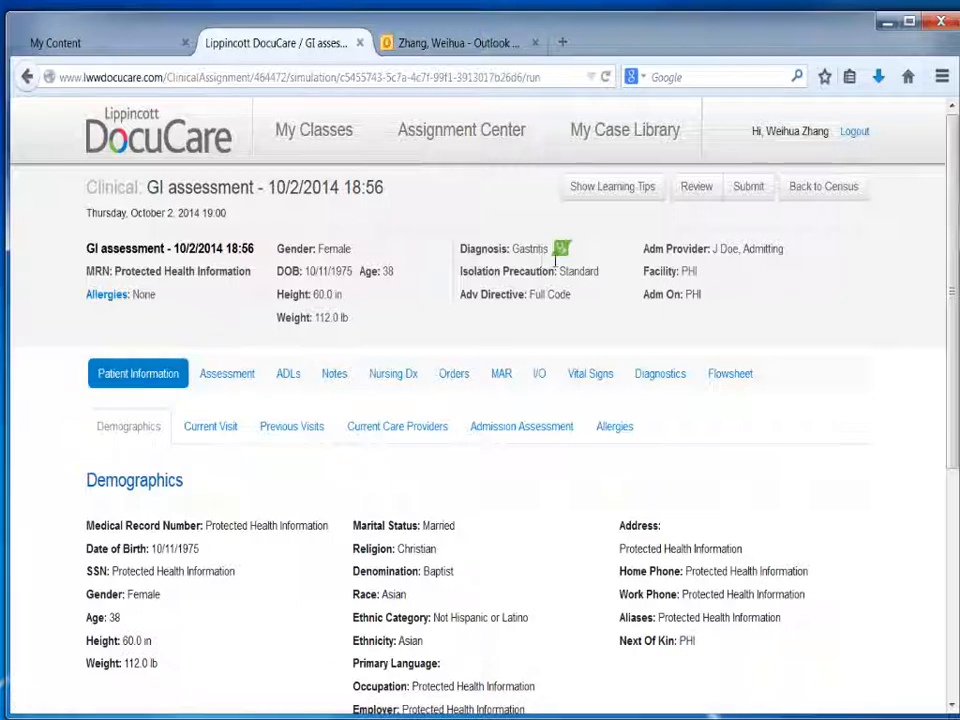
left_click_drag(951, 219, 951, 232)
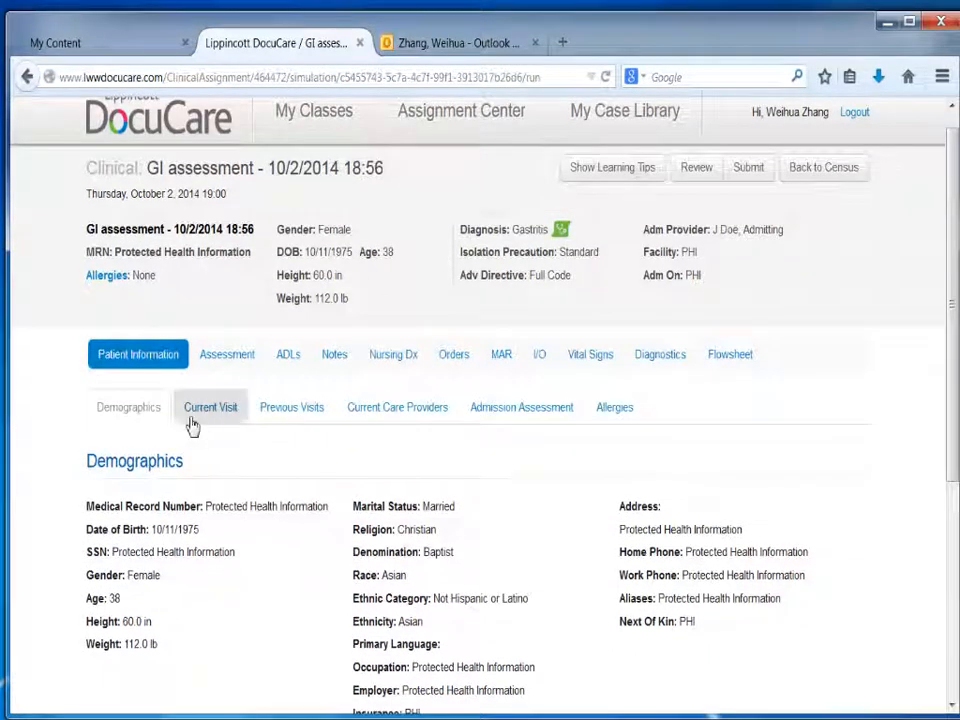
left_click(227, 358)
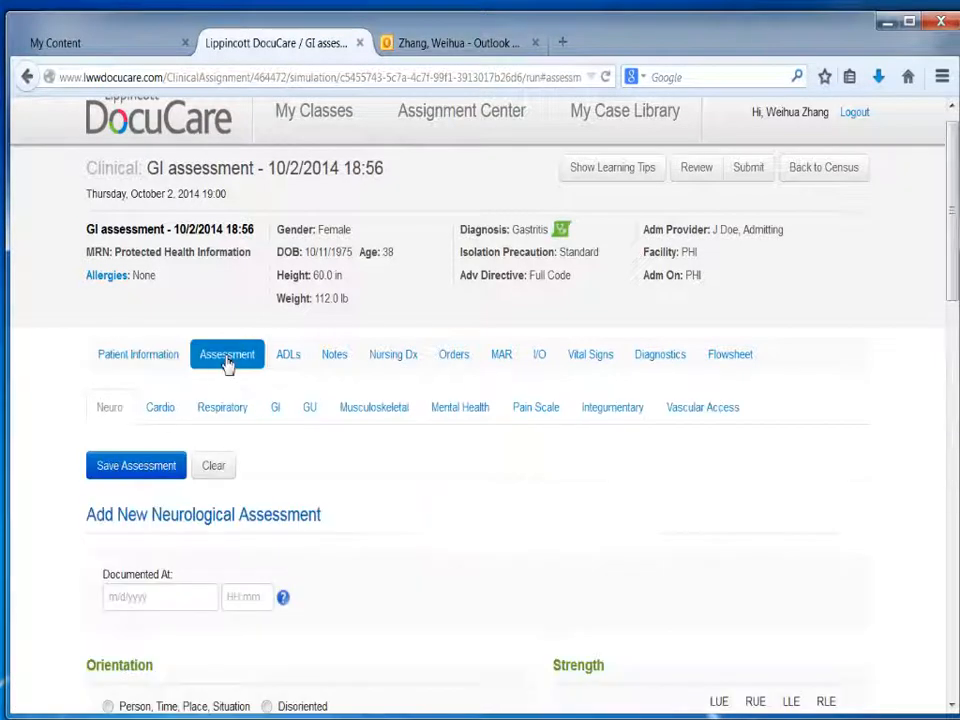
left_click(275, 412)
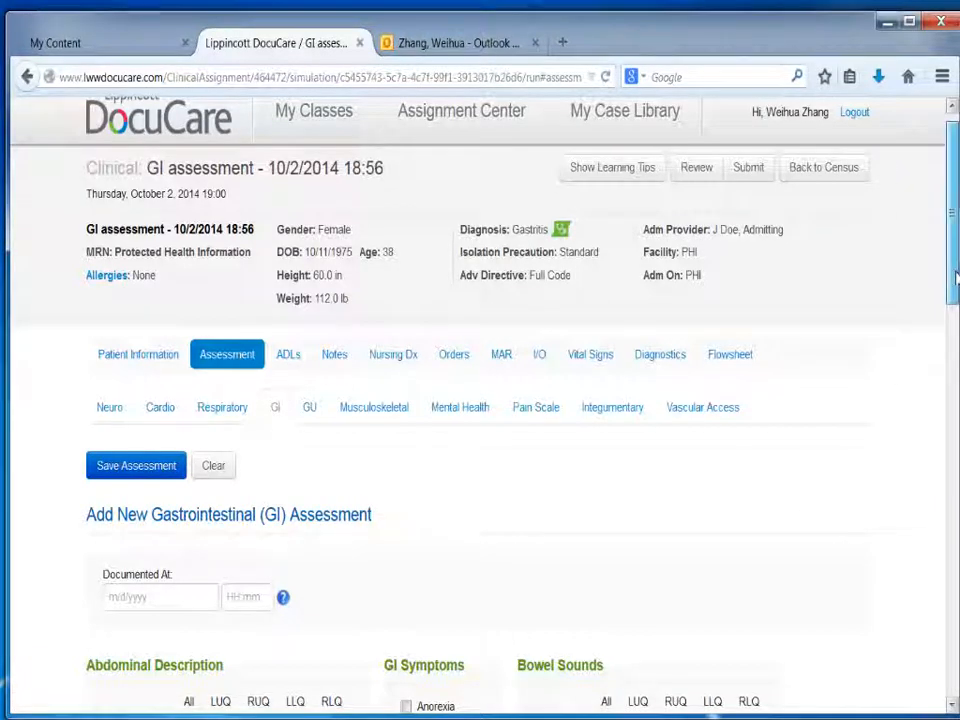
Step: Describe the abdomen as Soft, Flat, Non-Distended and Non-Tender in all quadrants
scroll(955, 265, "down", 3)
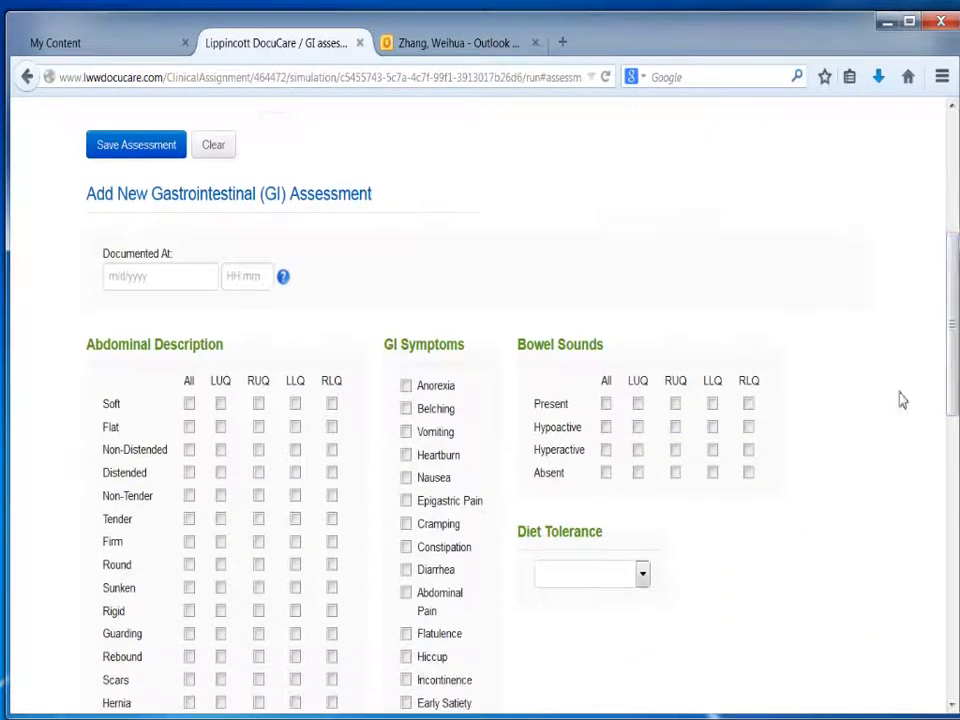
left_click(189, 405)
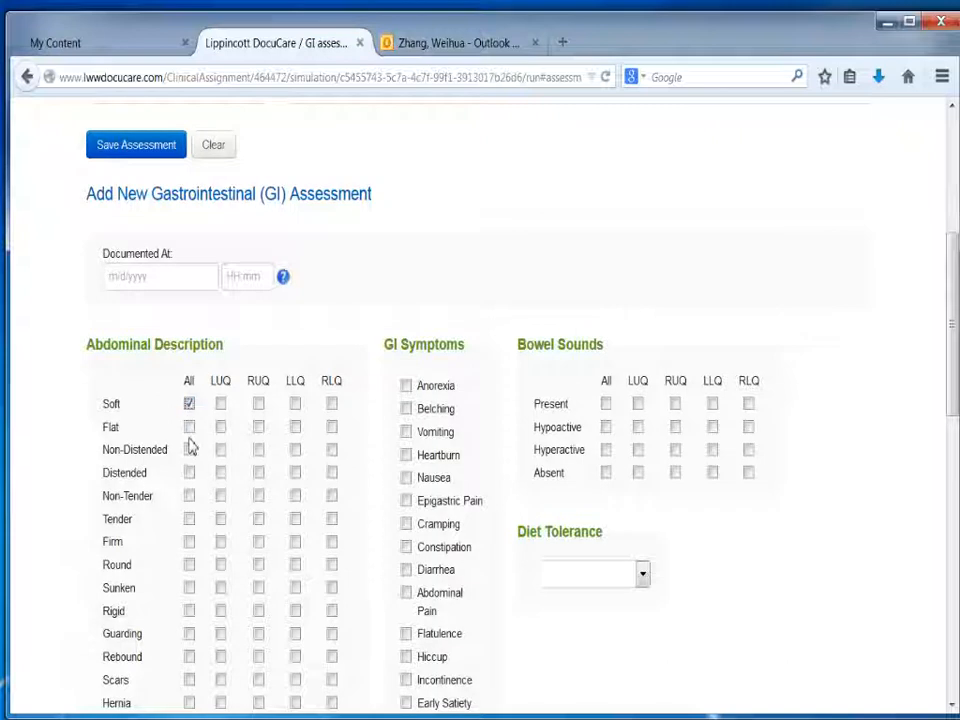
left_click(190, 429)
left_click(191, 453)
left_click(189, 497)
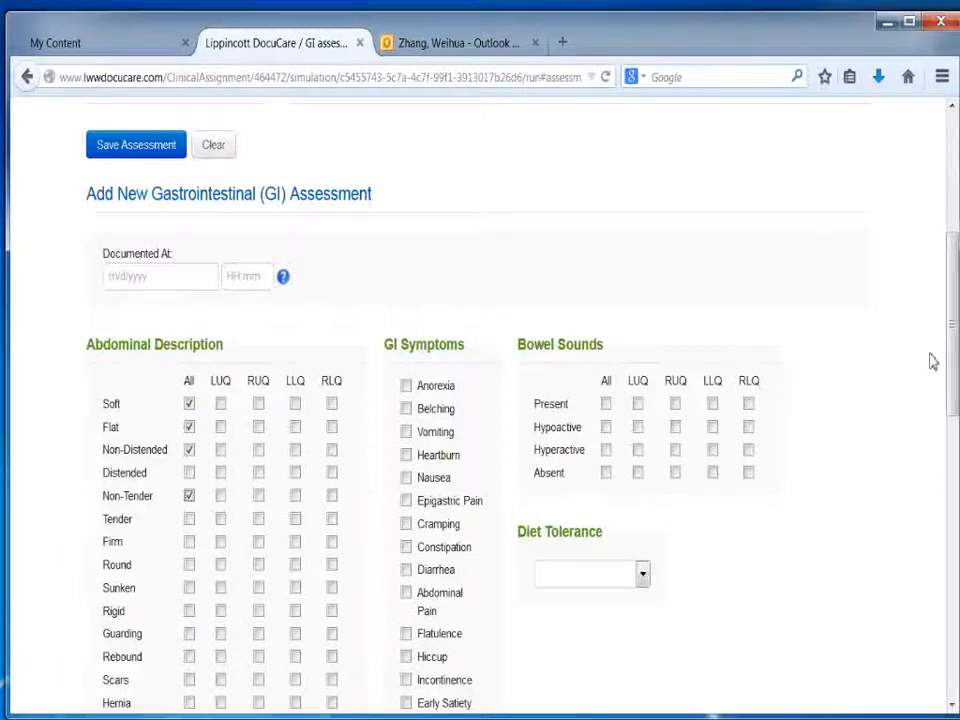
Step: Record Nausea and Abdominal Pain as the patient's GI symptoms
left_click_drag(953, 330, 955, 360)
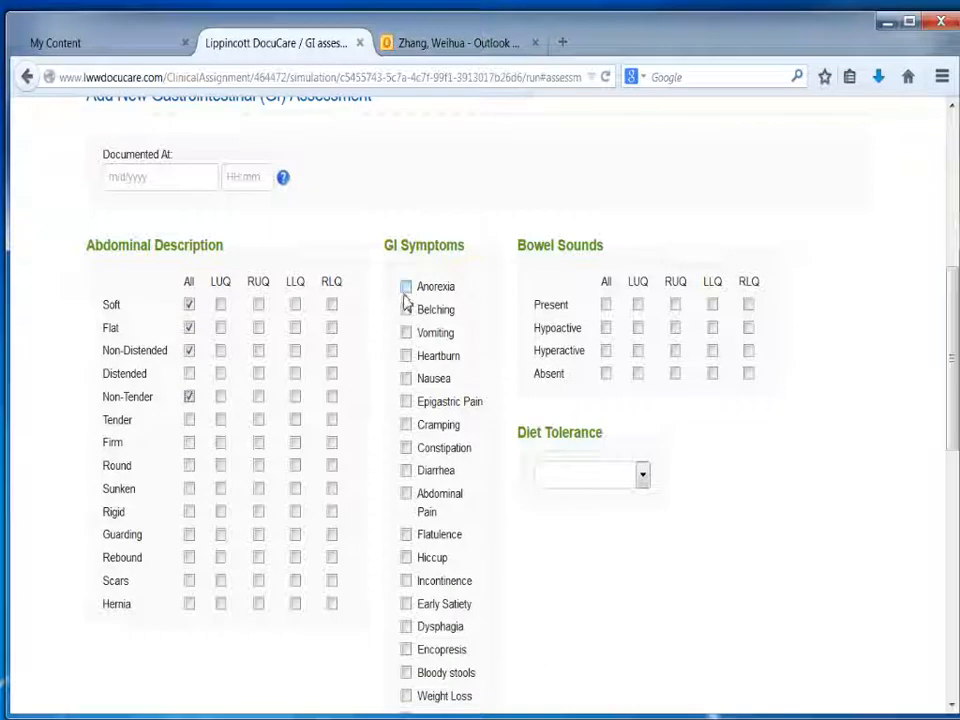
left_click(406, 378)
scroll(955, 380, "down", 2)
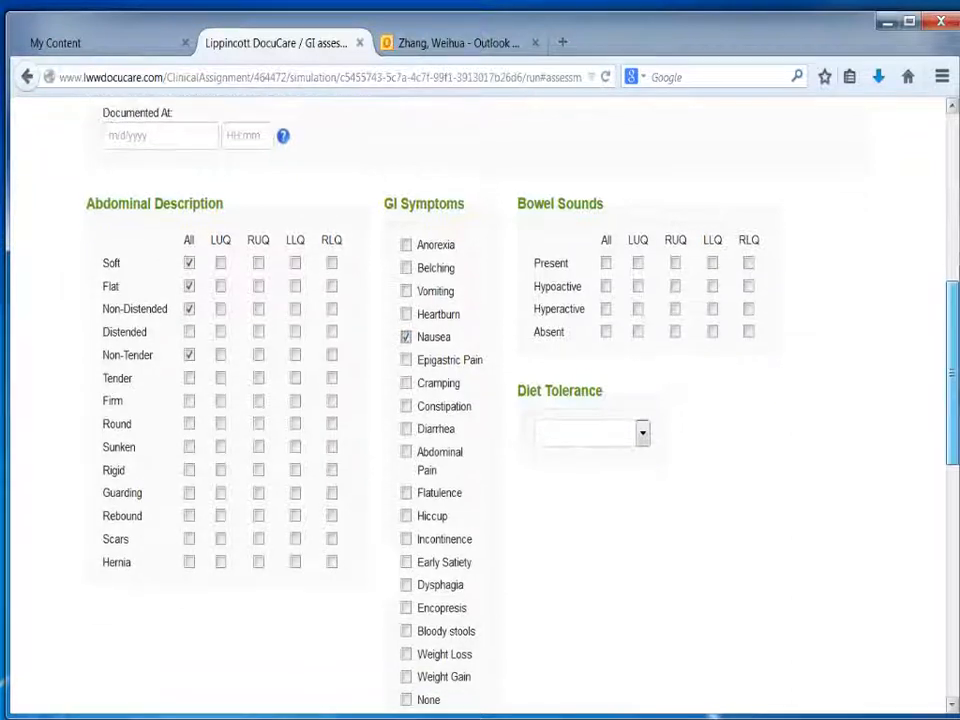
scroll(955, 400, "down", 2)
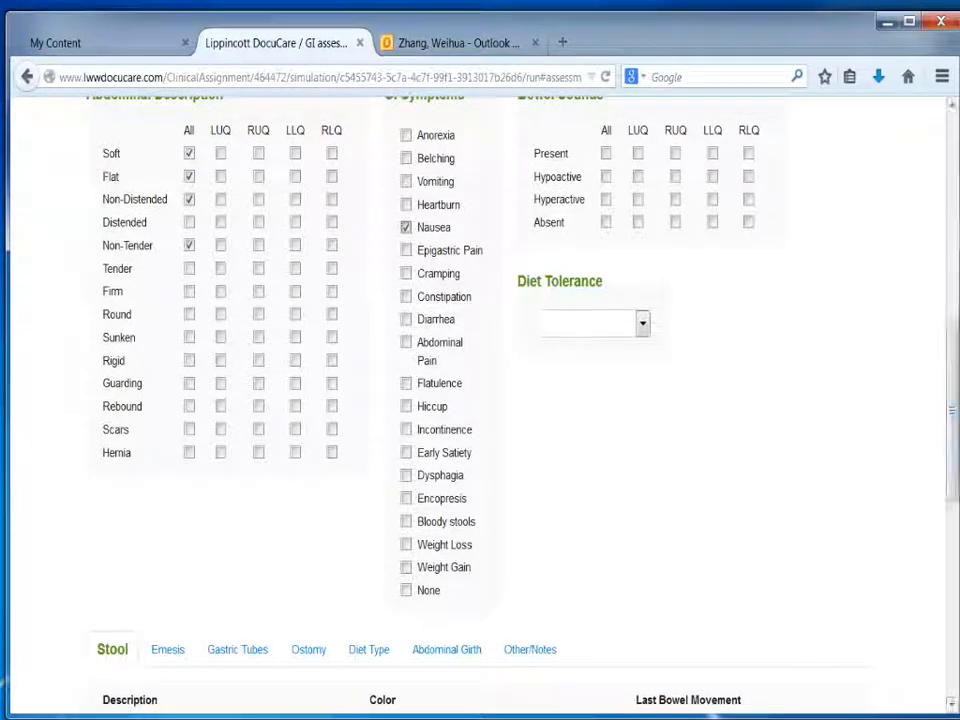
left_click(406, 342)
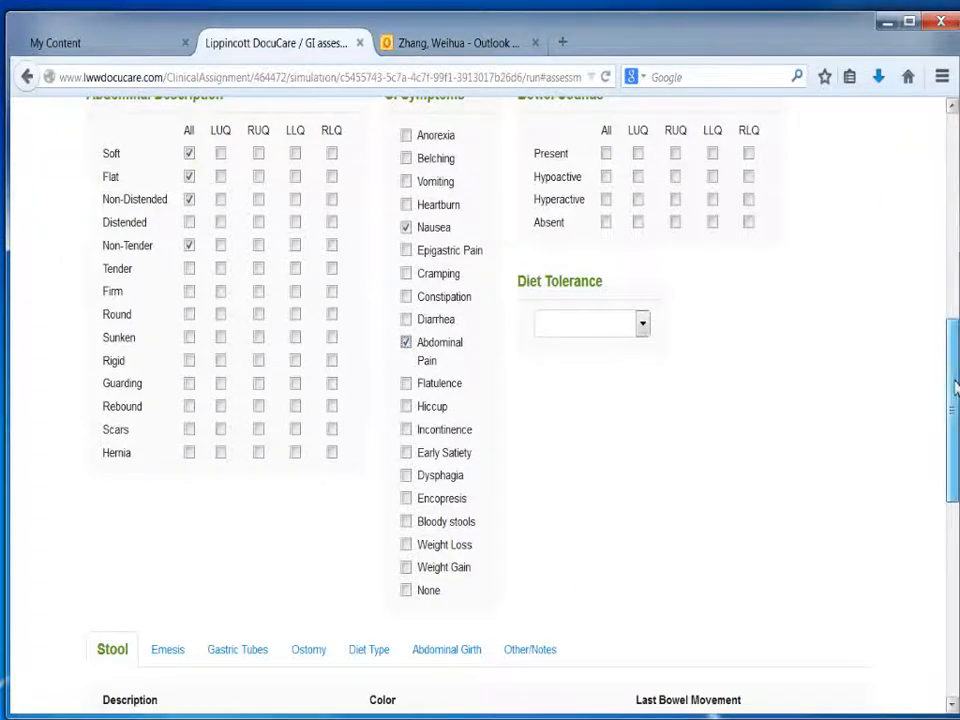
Step: Mark the bowel sounds as Hyperactive in all quadrants and set the diet tolerance to Inadequate
scroll(955, 358, "up", 2)
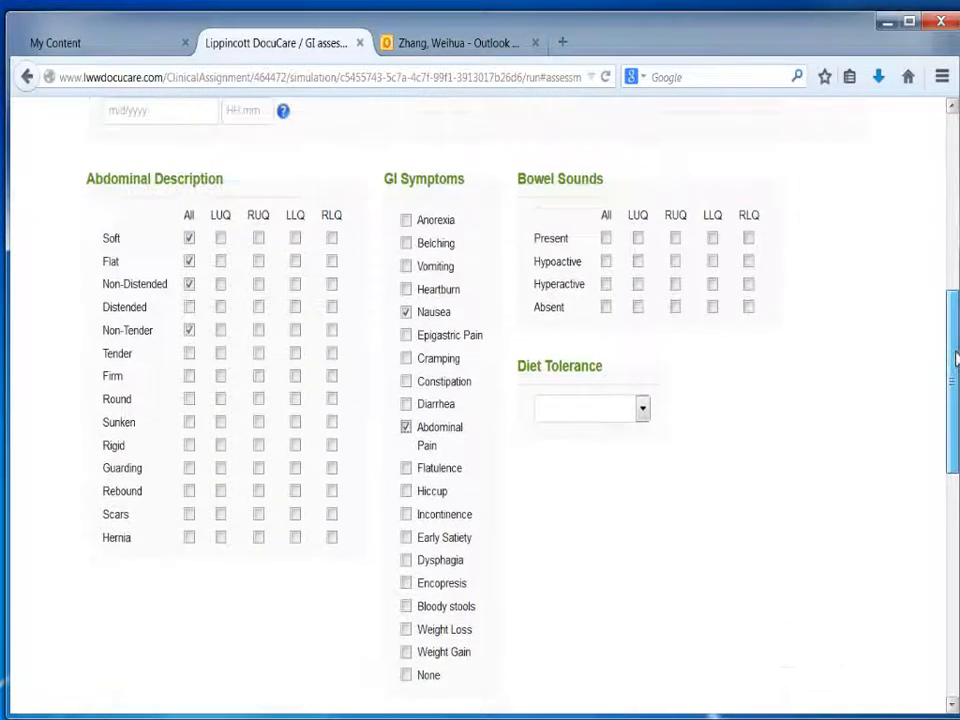
left_click(607, 241)
left_click(606, 286)
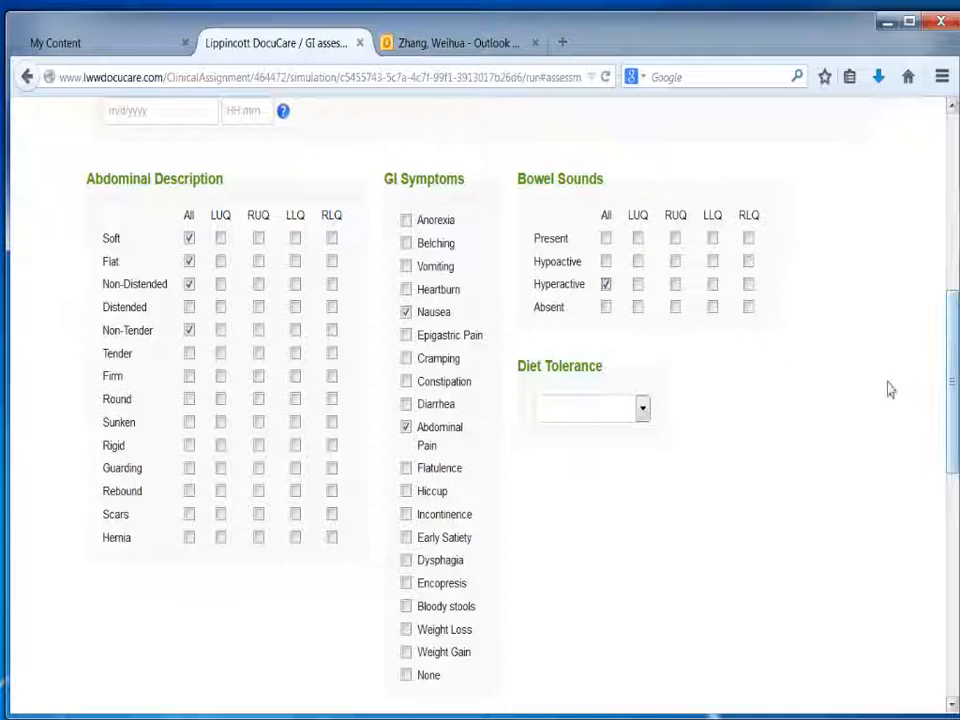
left_click(642, 408)
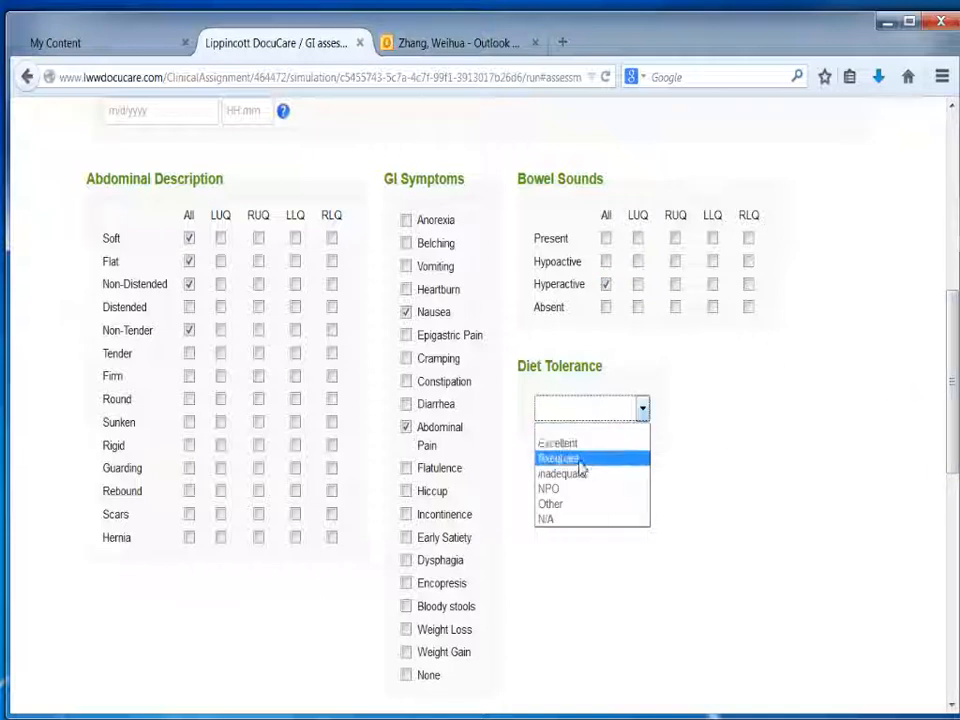
left_click(598, 474)
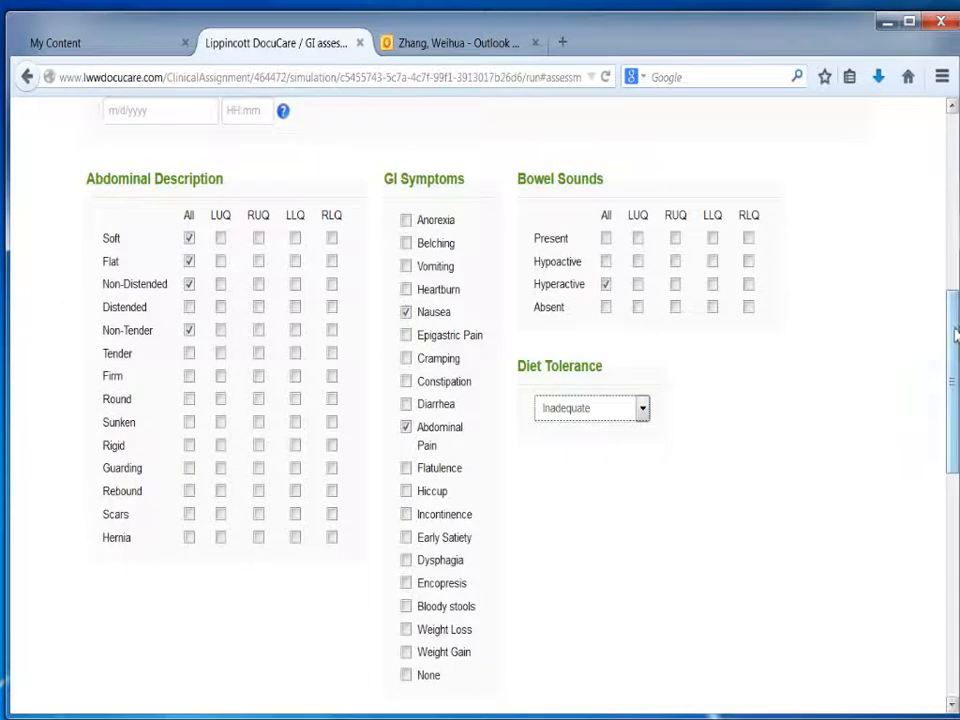
Step: Describe the patient's stool as Soft, Mucous, Small and Loose
left_click_drag(953, 360, 953, 537)
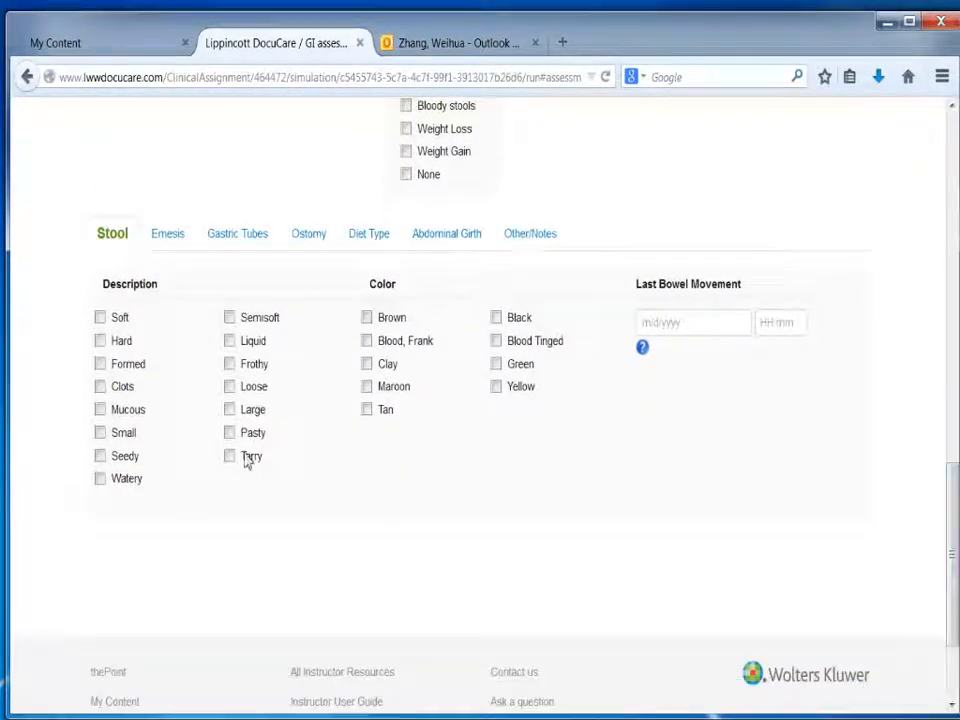
left_click(101, 318)
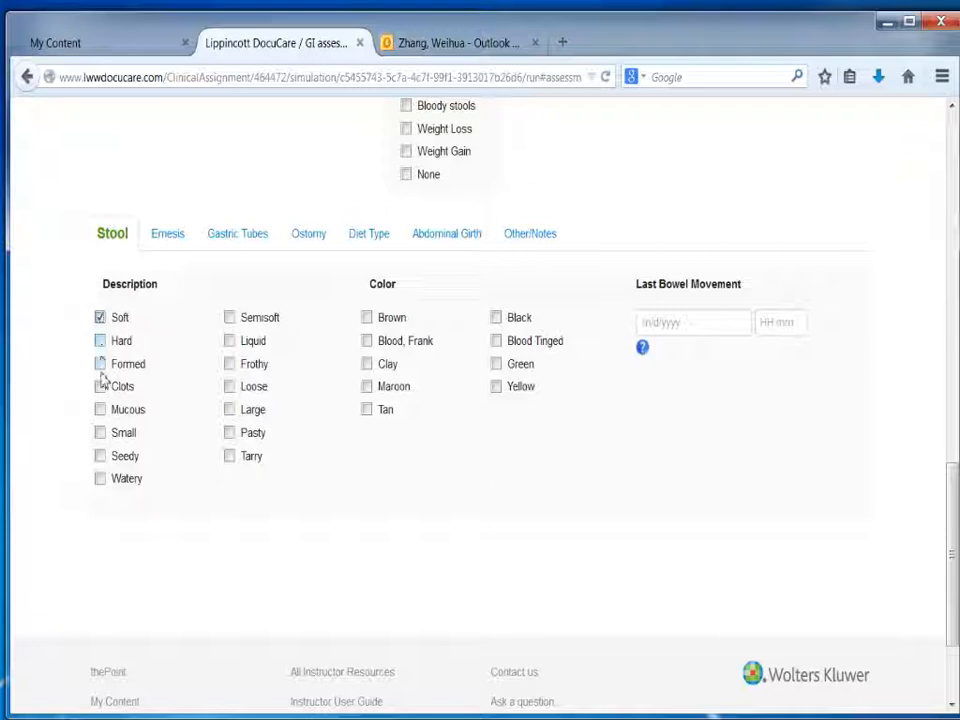
left_click(100, 409)
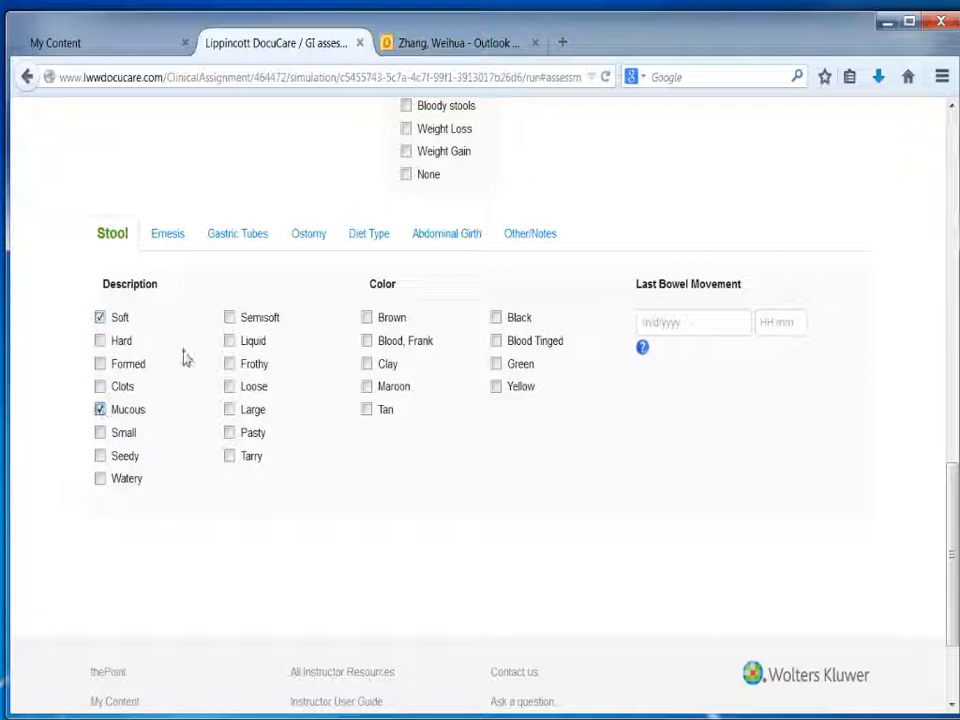
left_click(103, 435)
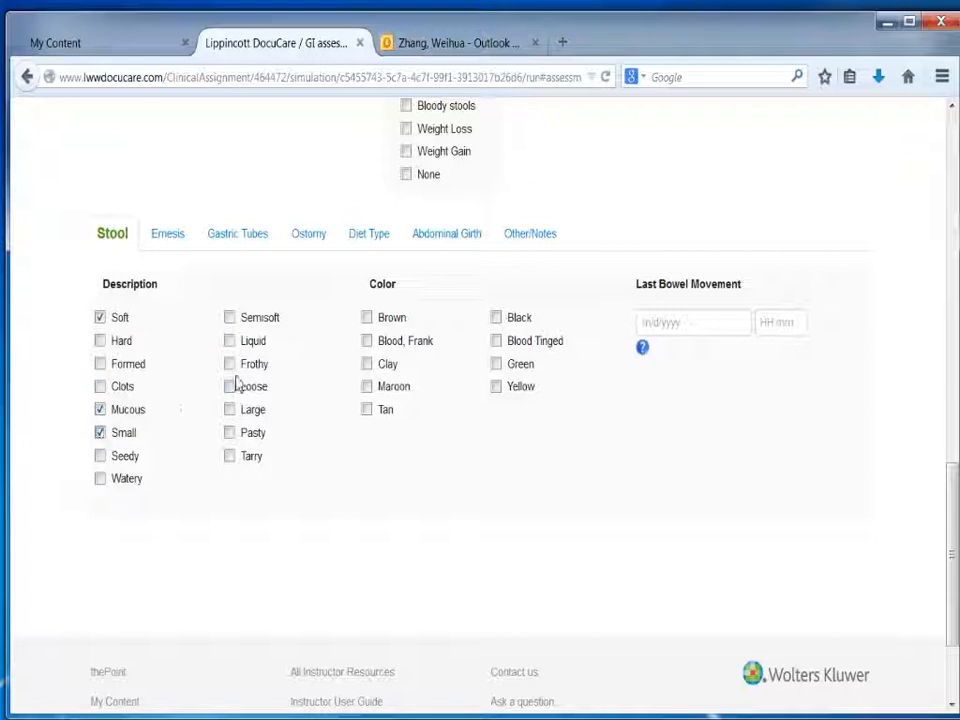
left_click(230, 390)
Step: Mark the stool color as Green and Yellow and set the last bowel movement date to 10/01/2014
left_click(497, 366)
left_click(497, 388)
left_click(656, 323)
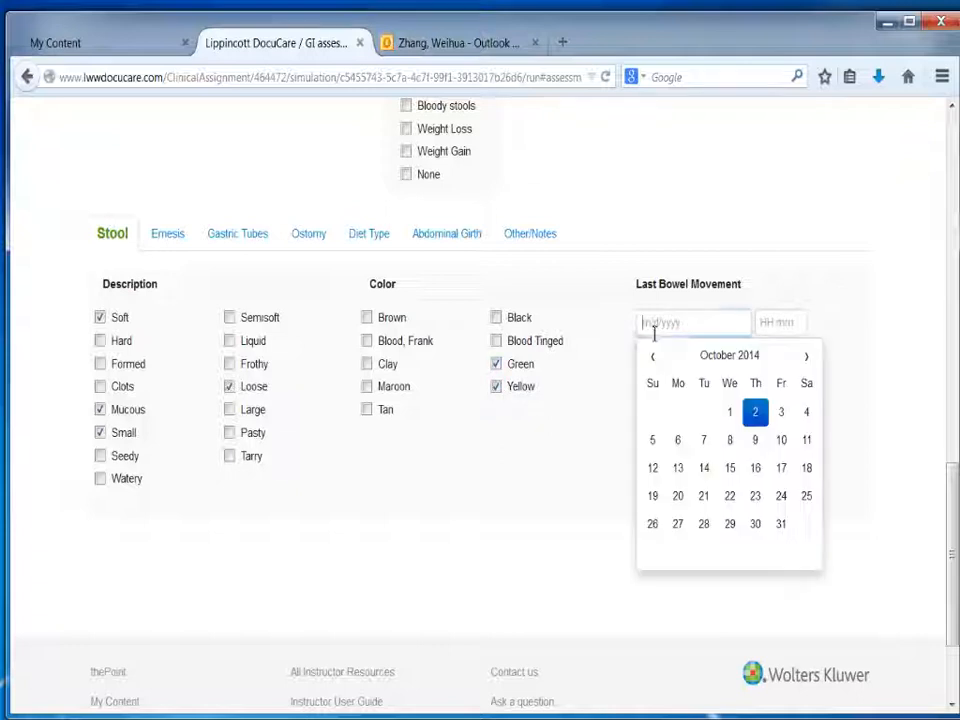
left_click(730, 412)
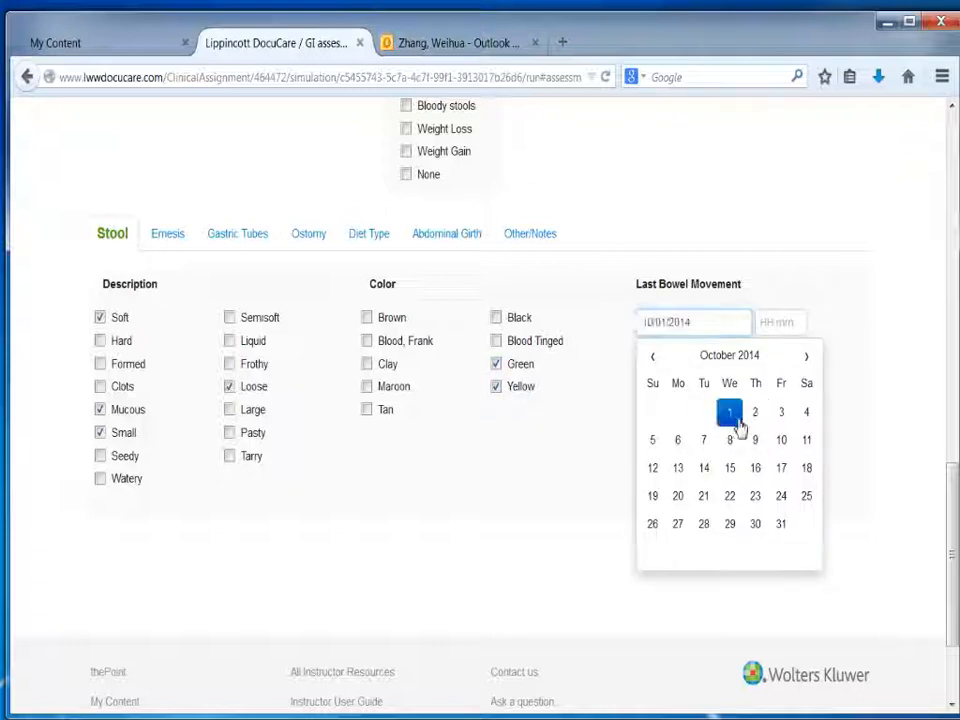
Step: Try to save the gastrointestinal assessment without a documentation date and time
left_click(955, 482)
left_click_drag(955, 482, 885, 204)
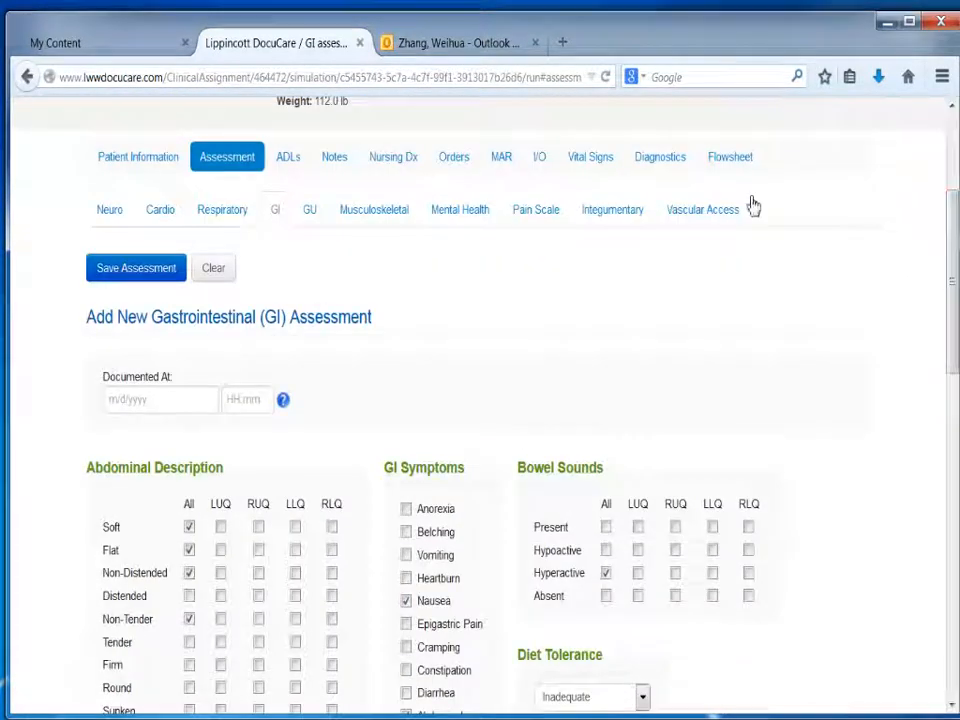
left_click(140, 271)
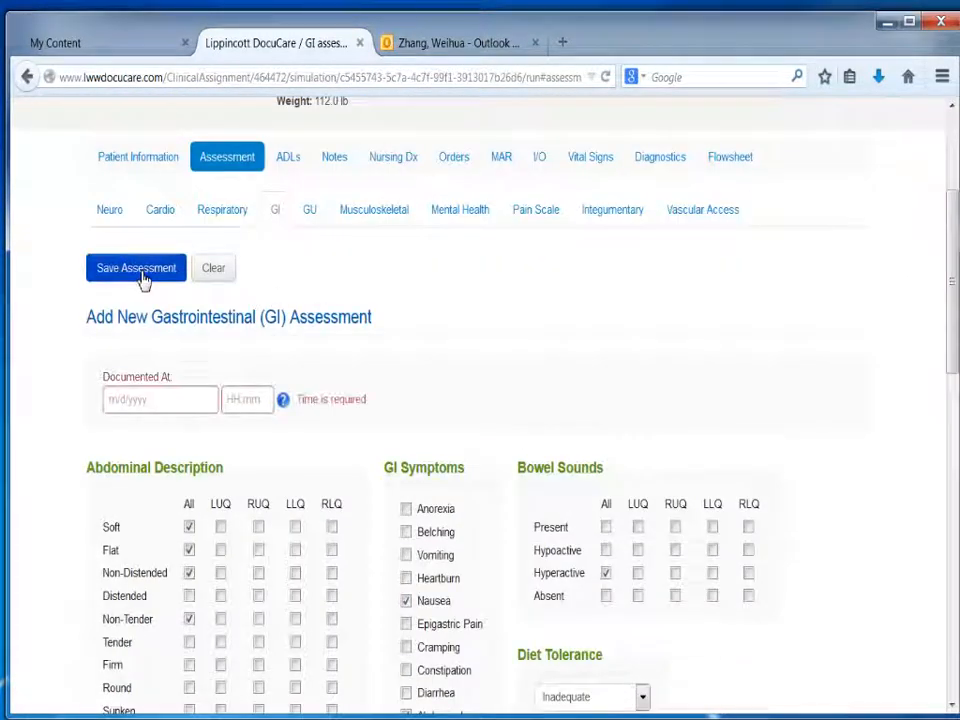
Step: Set the gastrointestinal assessment's documentation date to 10/02/2014, fill in the documentation time and save the assessment
left_click(149, 401)
left_click(222, 493)
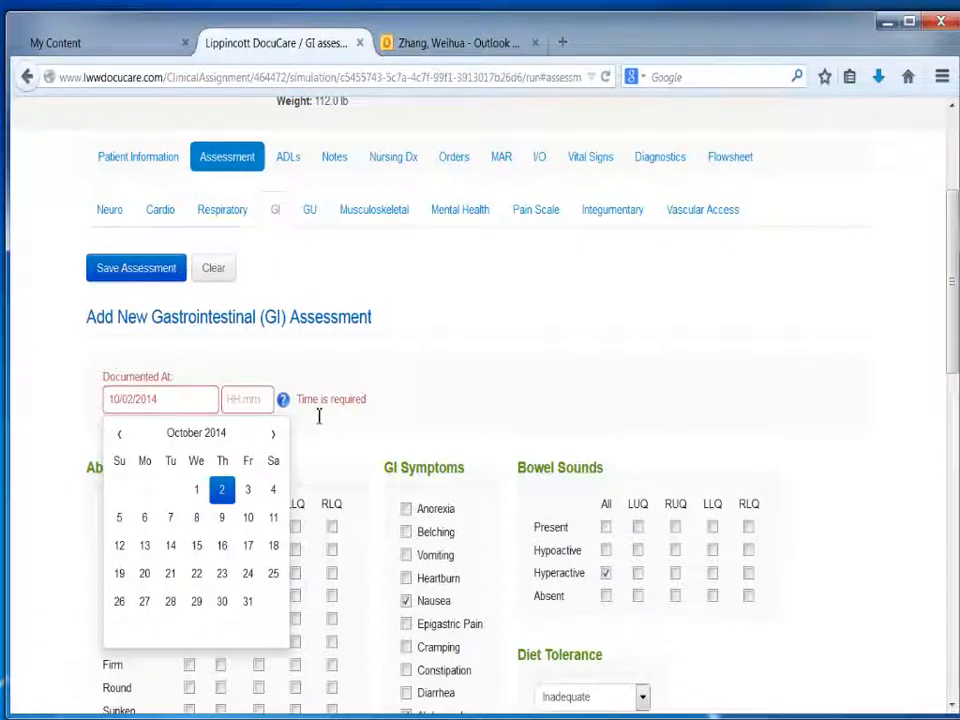
left_click(258, 405)
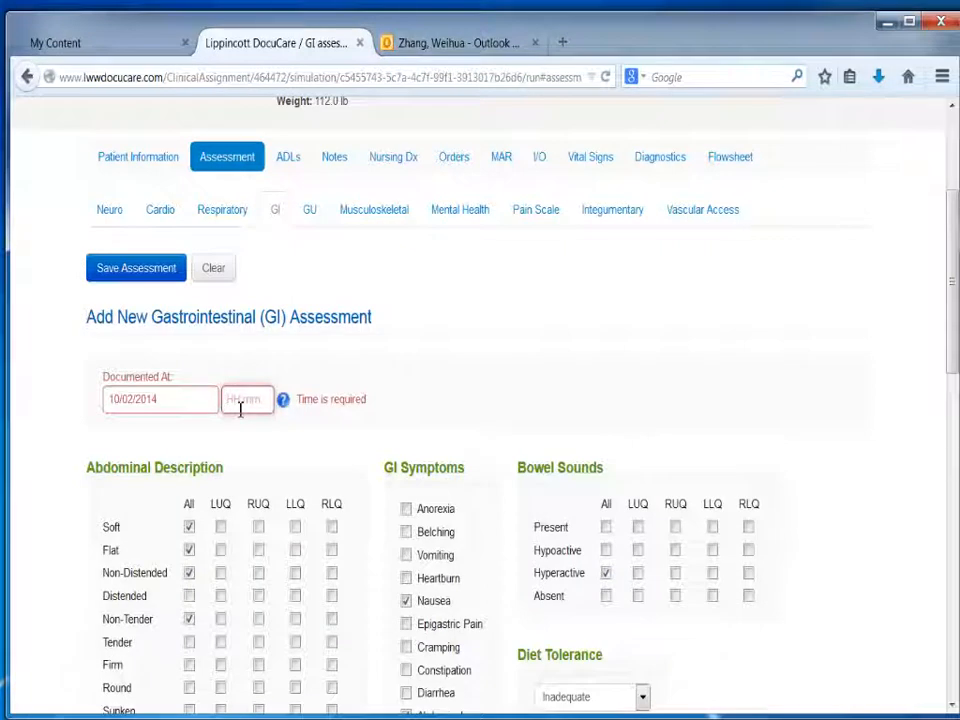
type("1900")
left_click(121, 282)
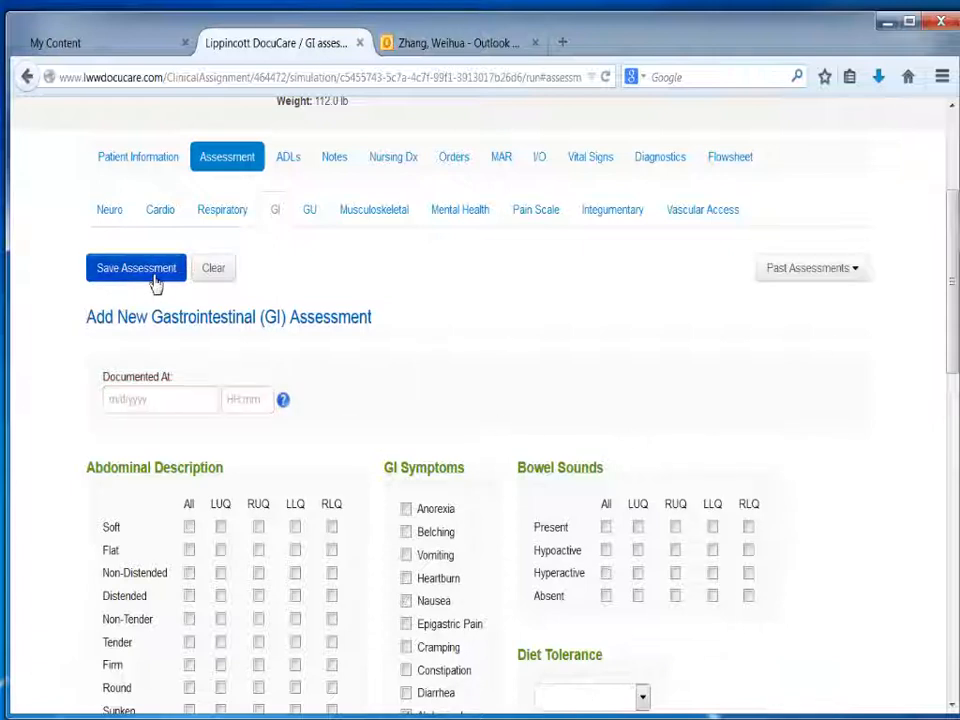
Step: In a new genitourinary assessment, mark urinary symptoms None, urine color Yellow, urine character Clear and urinary elimination Voiding w/o Difficulty
left_click(310, 212)
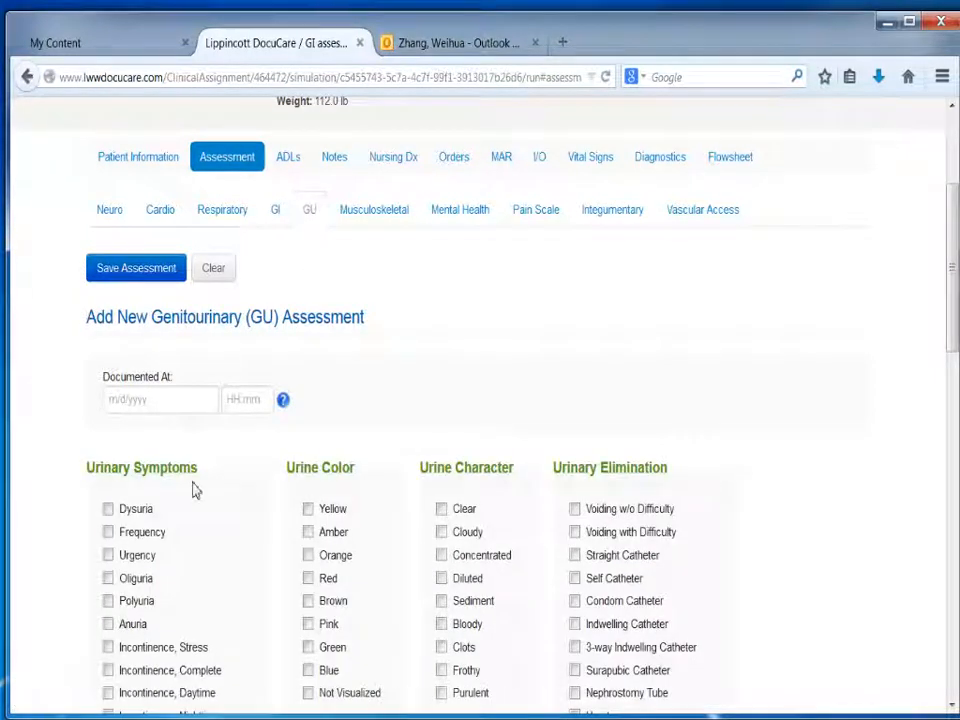
left_click_drag(953, 300, 954, 354)
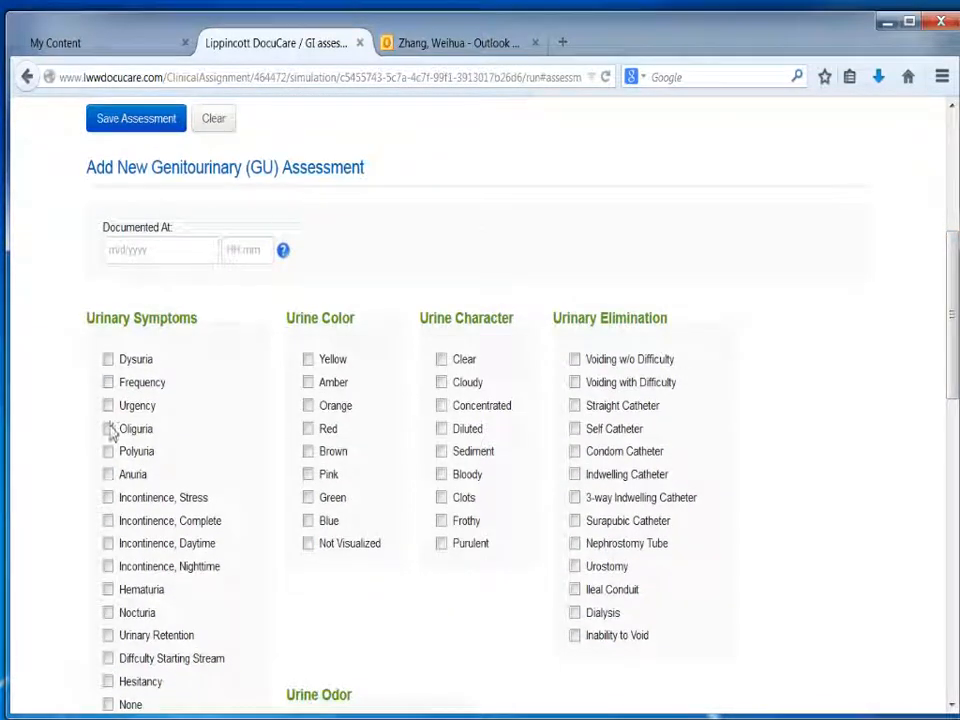
left_click(108, 704)
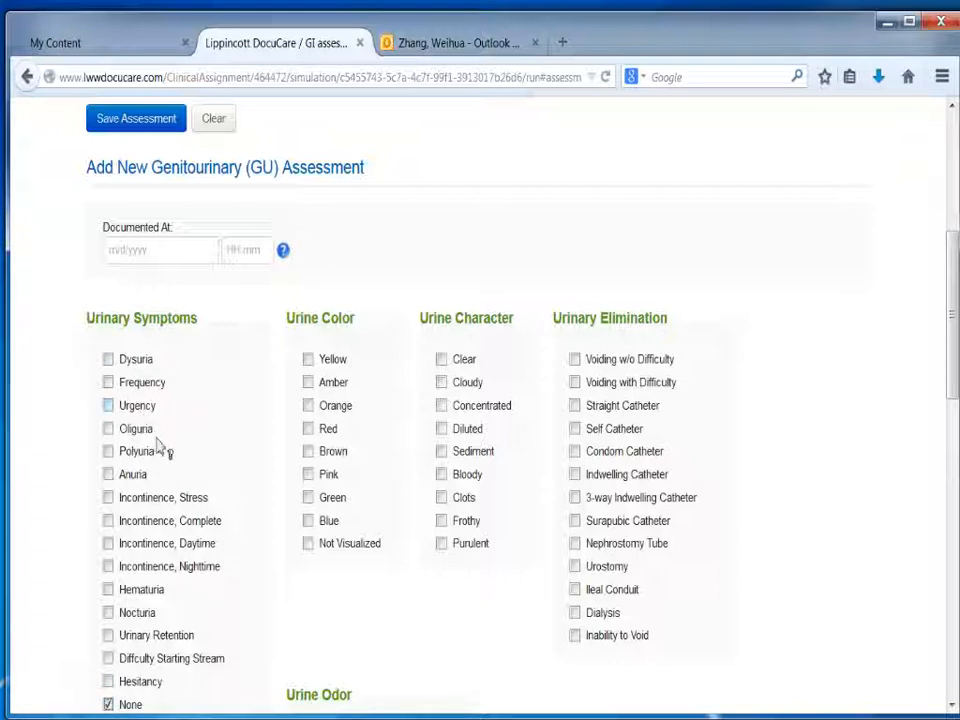
left_click(309, 362)
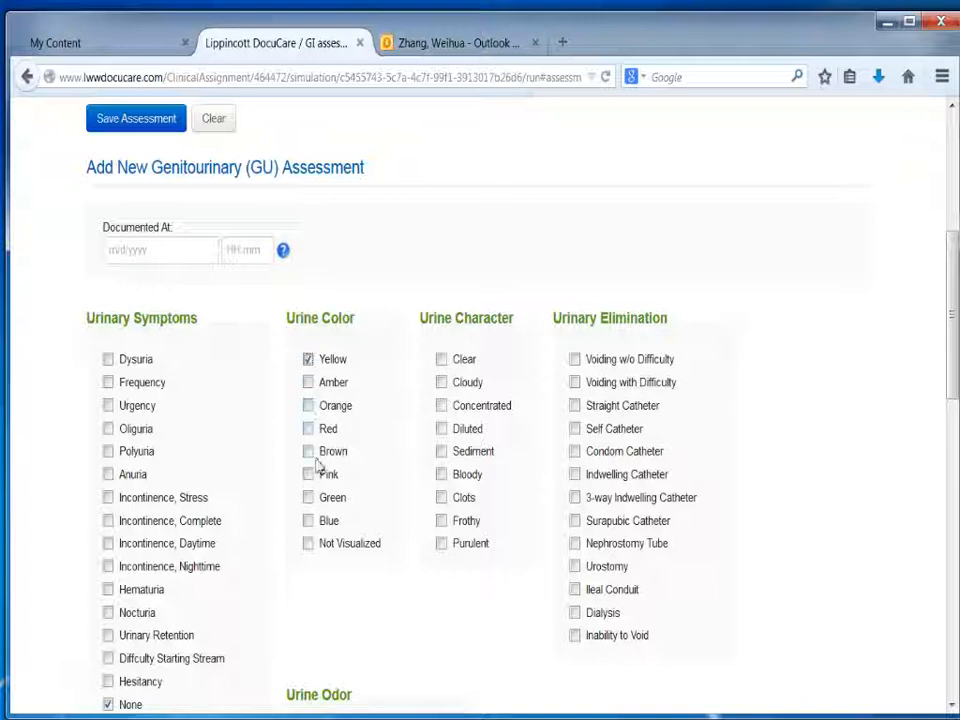
left_click(441, 359)
left_click(575, 360)
Step: Set the genitourinary assessment's documentation date to 10/02/2014 and its time to 1900
scroll(928, 437, "down", 3)
scroll(480, 400, "down", 3)
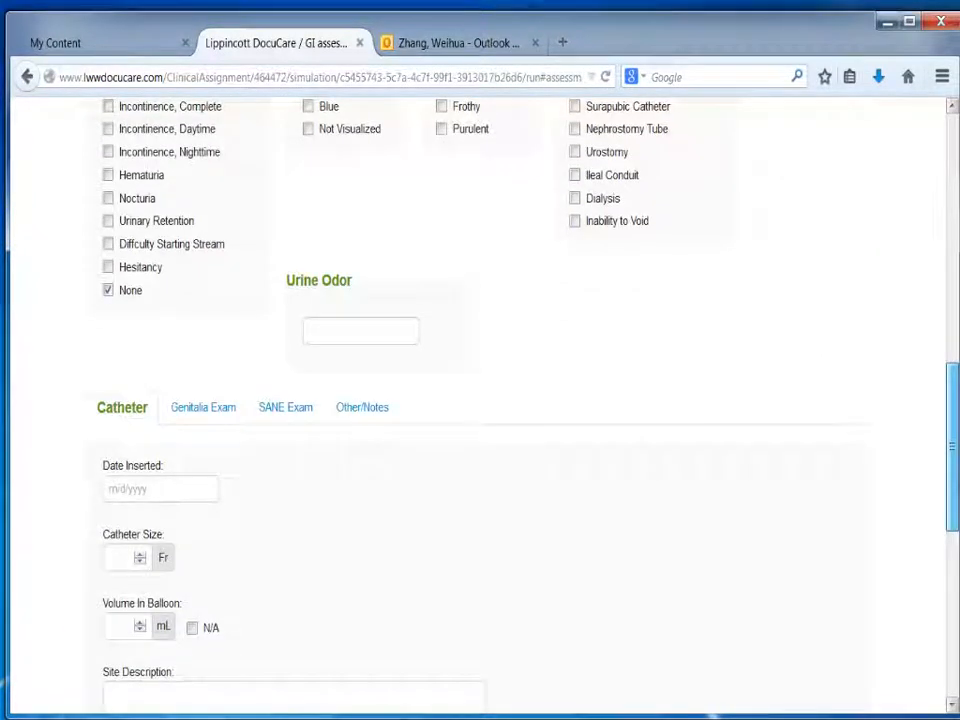
scroll(480, 400, "down", 1)
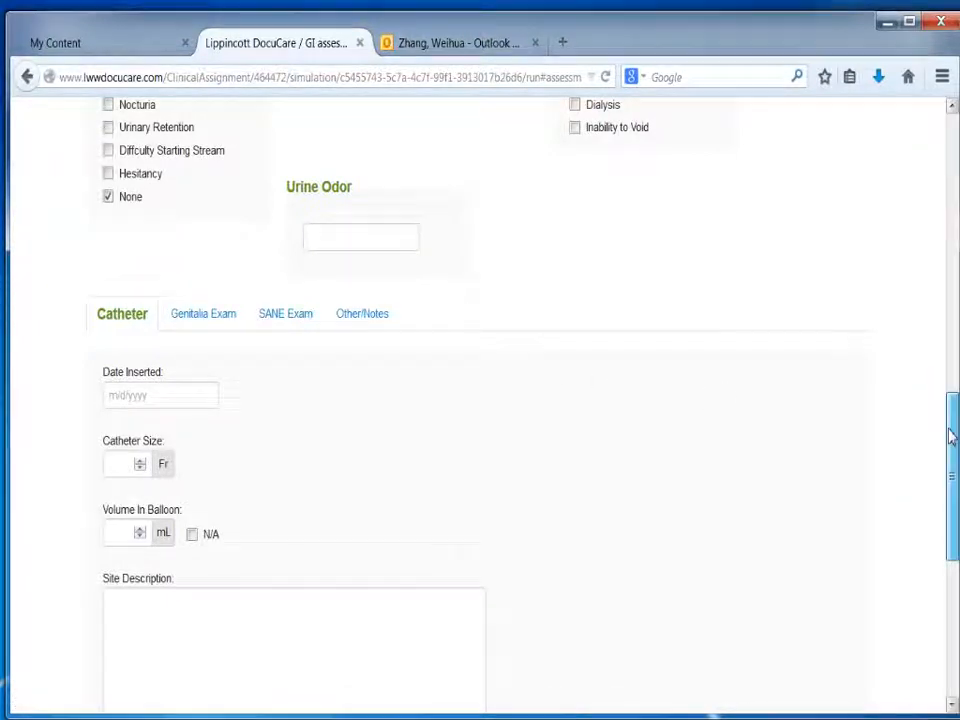
scroll(949, 434, "down", 2)
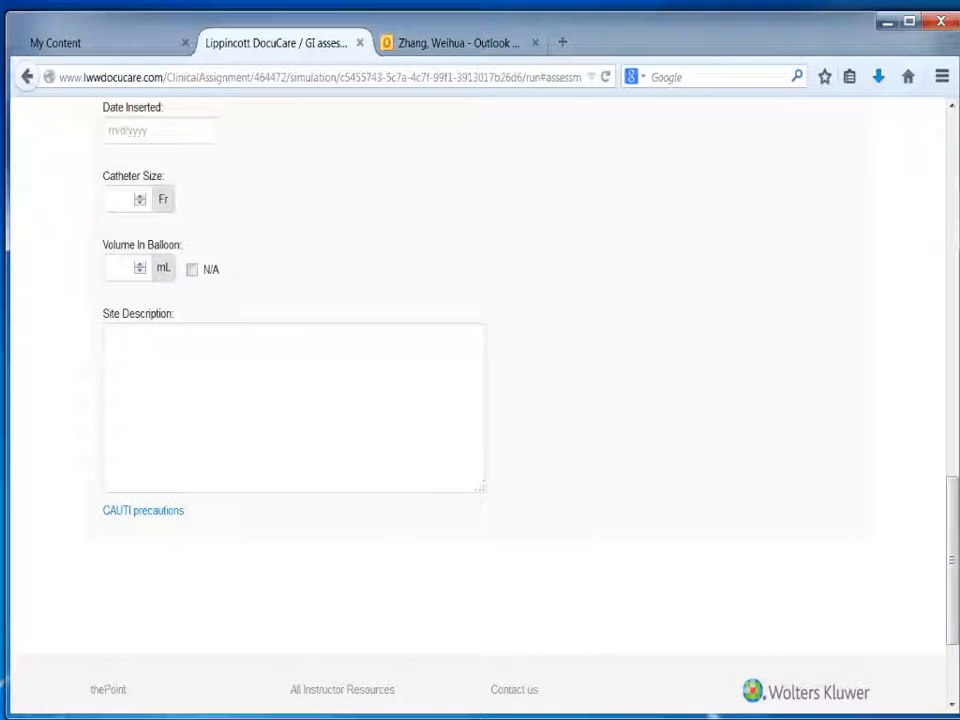
left_click_drag(951, 634, 930, 332)
scroll(920, 334, "up", 2)
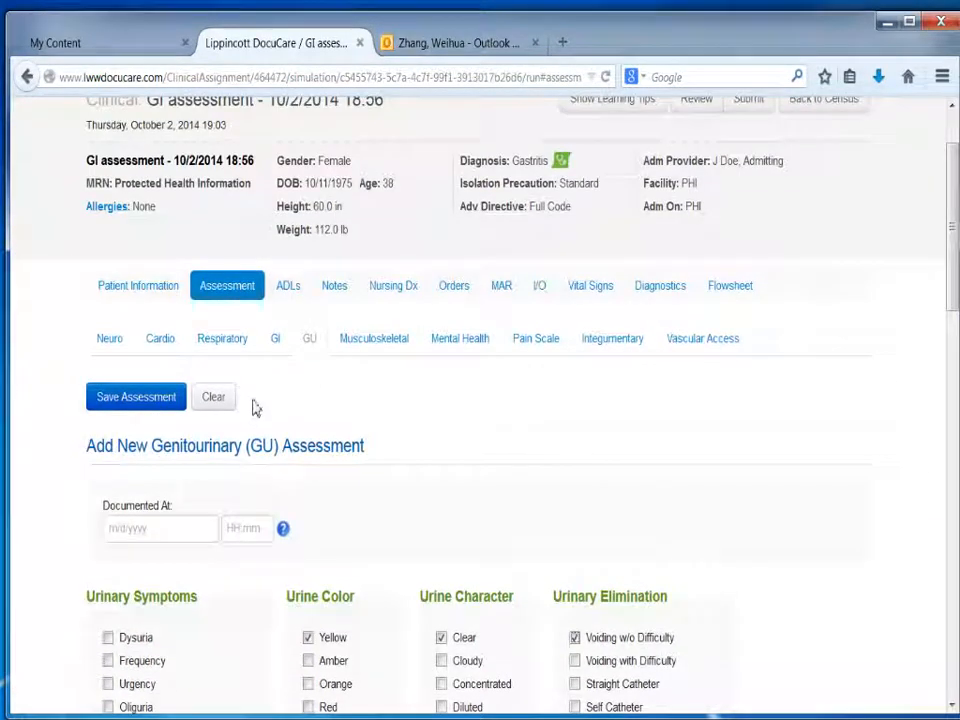
left_click(130, 528)
left_click(223, 617)
left_click(244, 532)
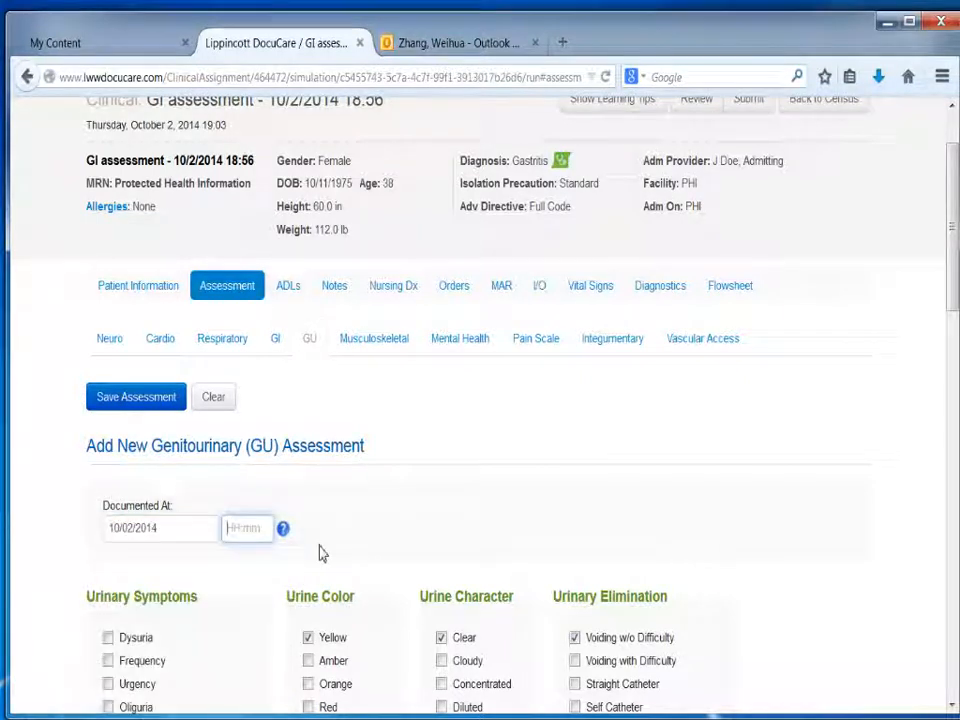
type("1900")
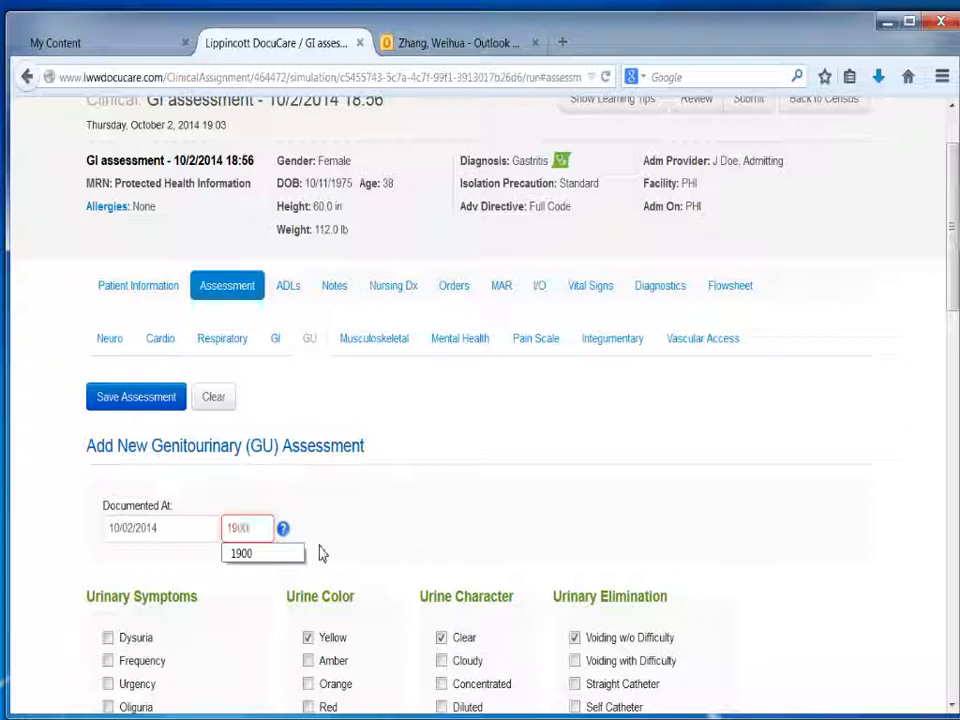
left_click(262, 553)
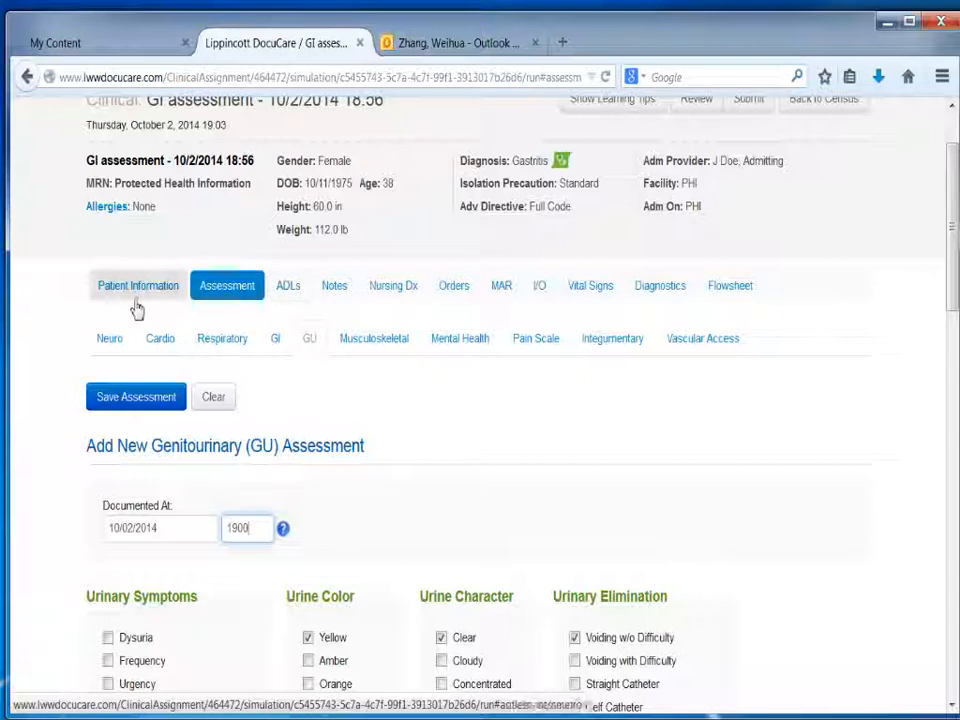
Step: In a new neurological assessment, mark orientation as Person, Time, Place, Situation and strength as Moves Well Upon Request for all four limbs
left_click(110, 340)
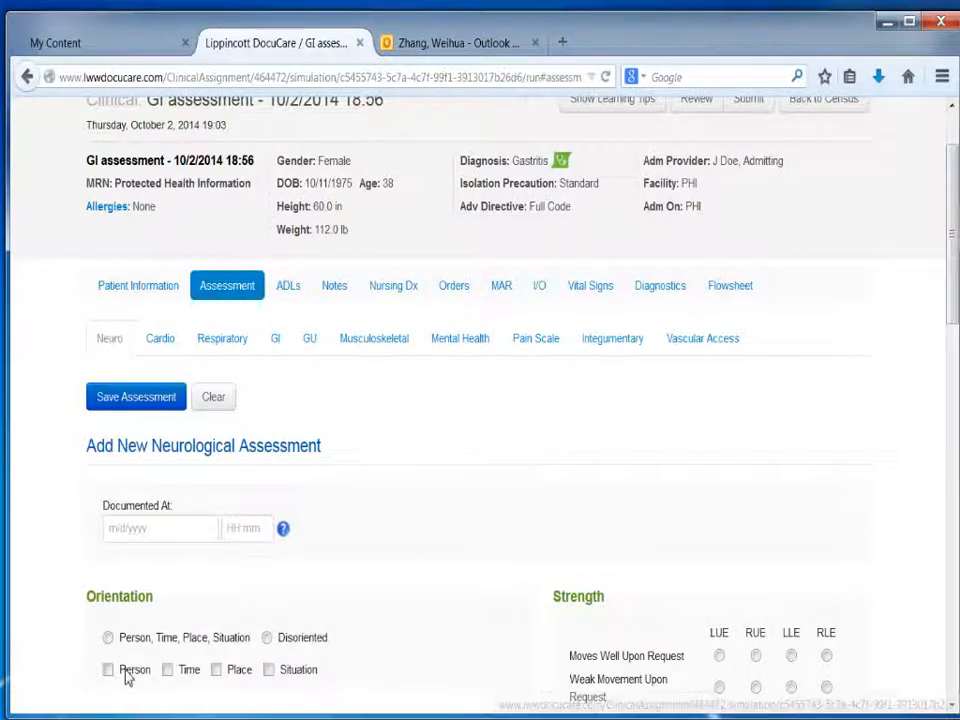
left_click(108, 637)
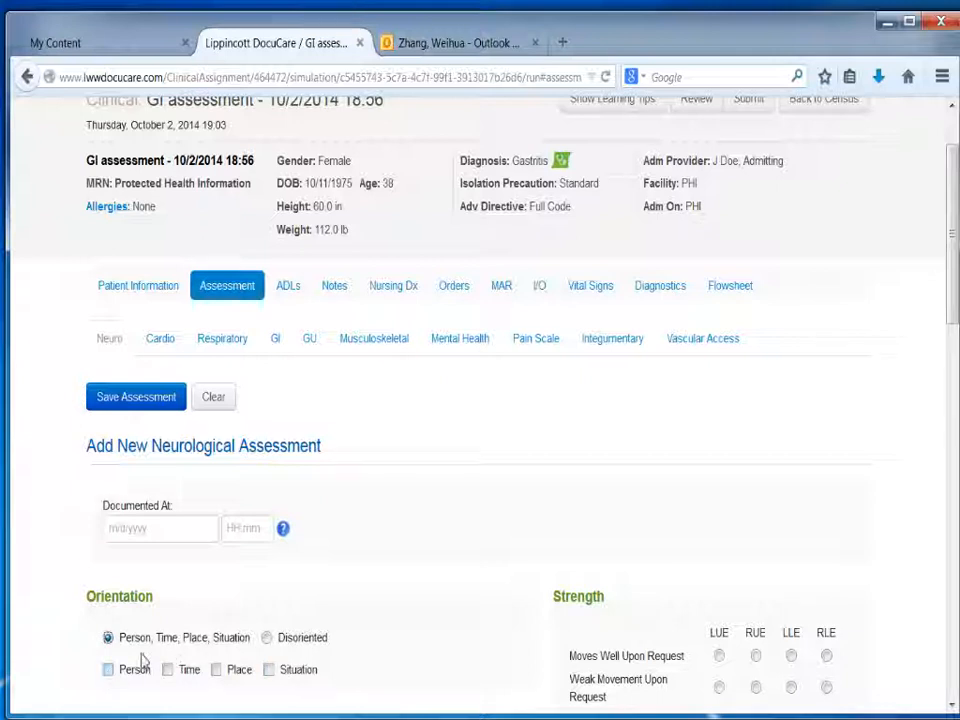
left_click_drag(952, 290, 952, 405)
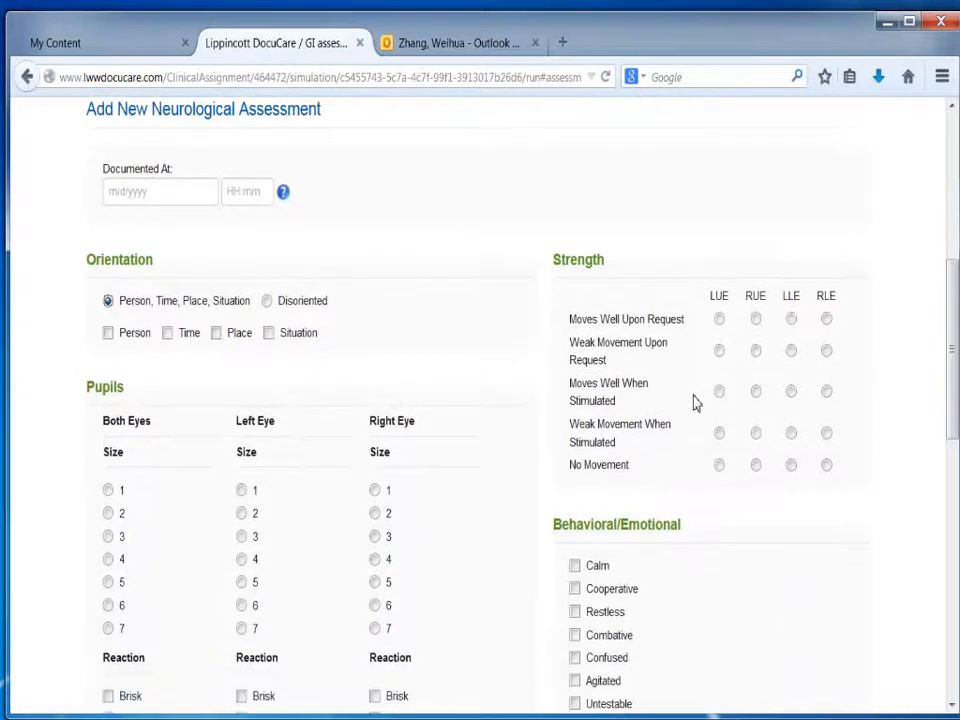
left_click(719, 319)
left_click(756, 319)
left_click(790, 319)
left_click(826, 319)
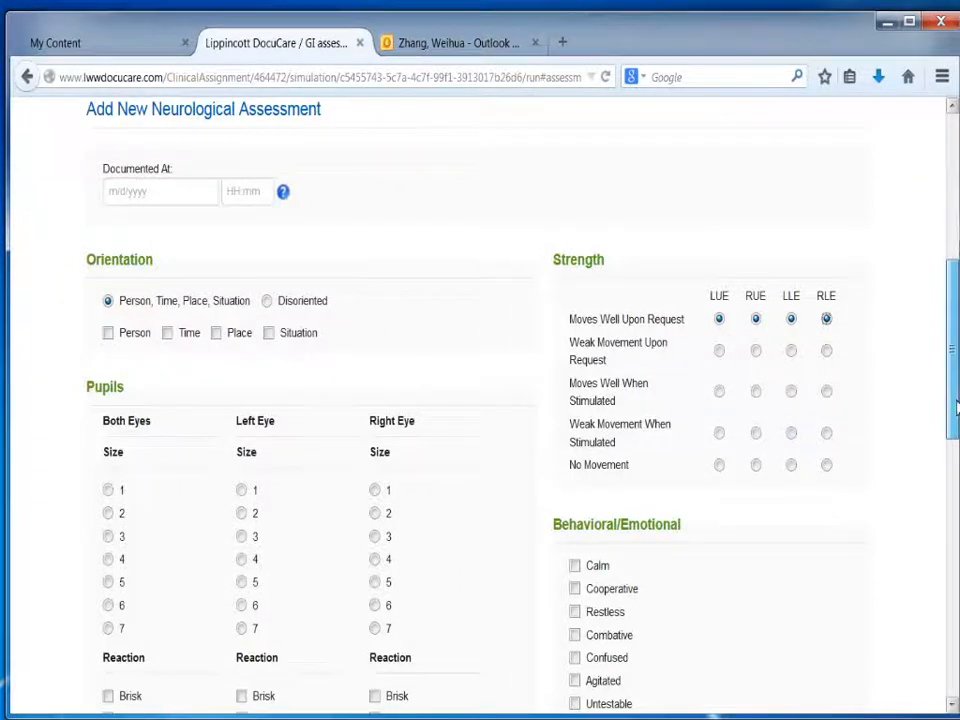
Step: Start a new pain assessment for the patient, documented at 10/02/2014 1900
left_click_drag(956, 408, 956, 446)
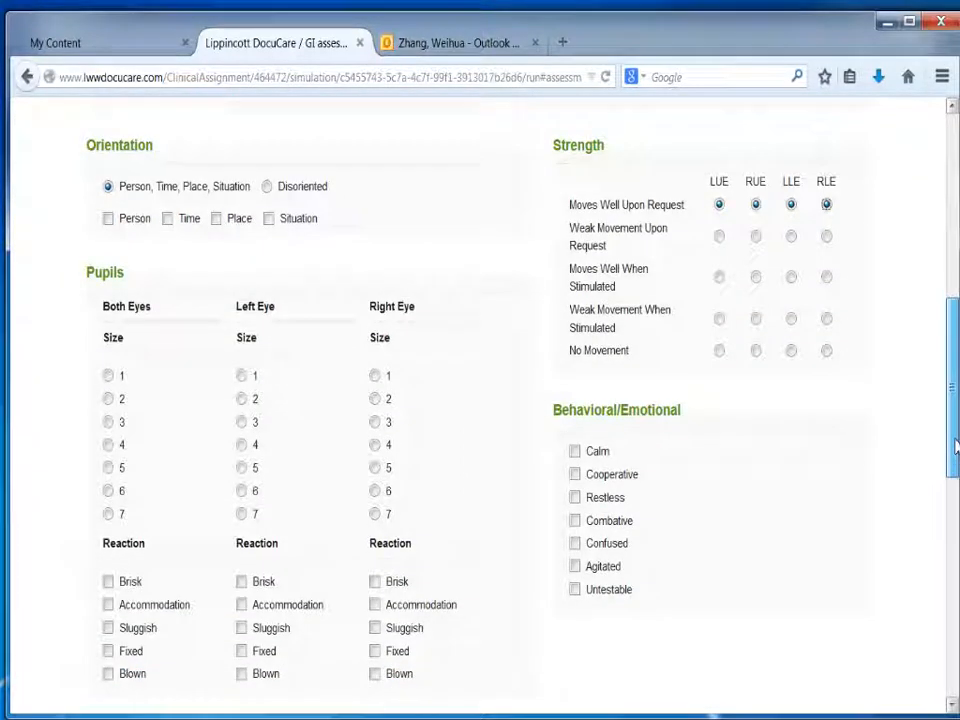
left_click_drag(956, 446, 956, 457)
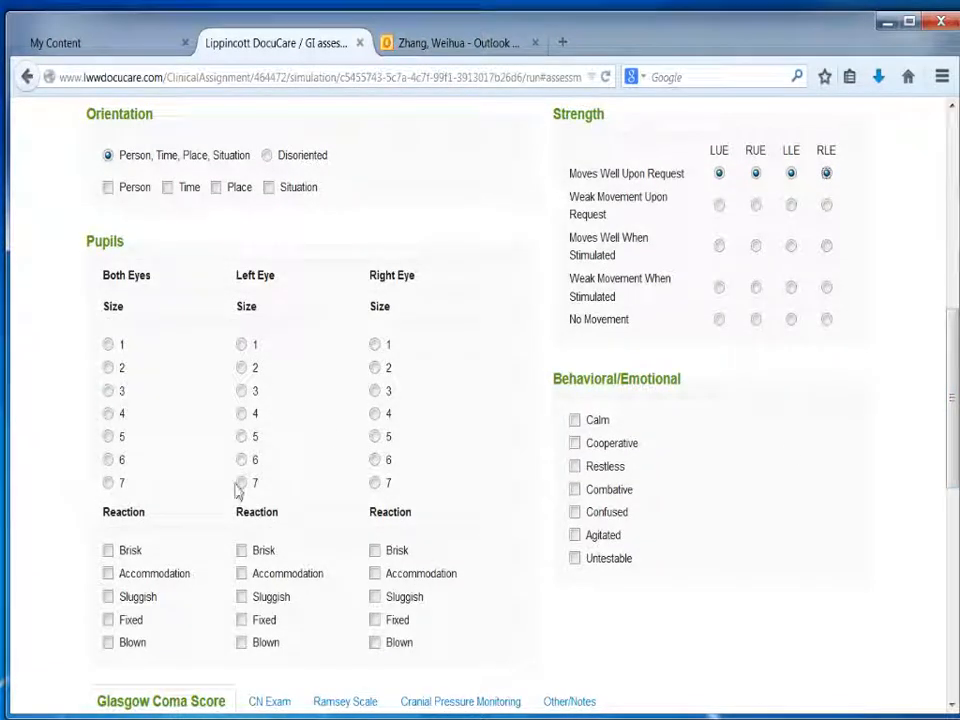
left_click_drag(950, 405, 944, 170)
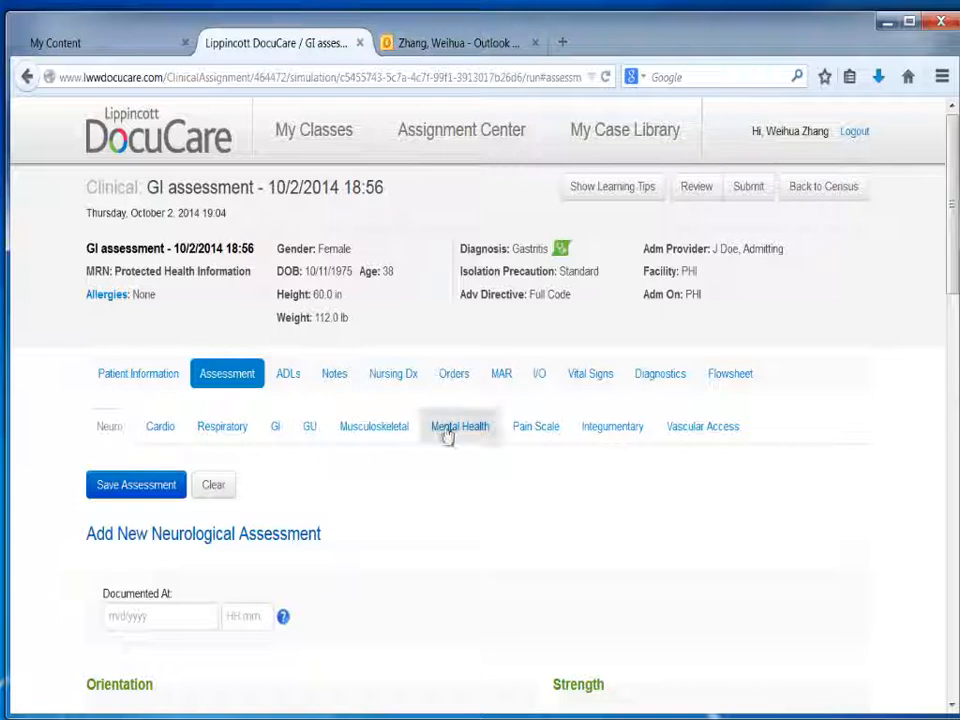
left_click(538, 427)
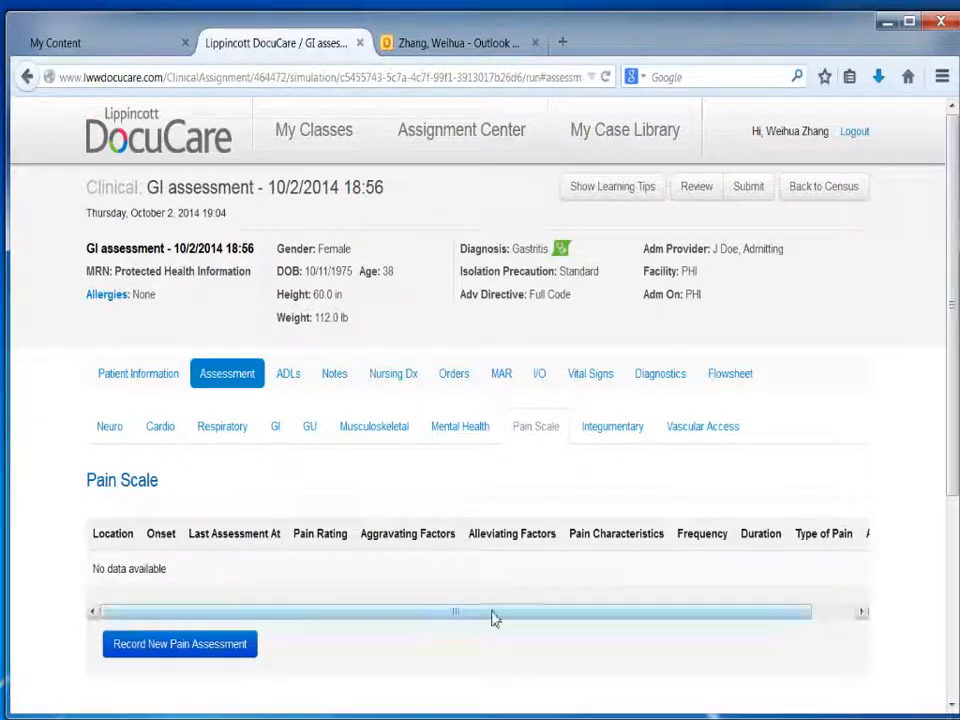
left_click_drag(955, 368, 958, 516)
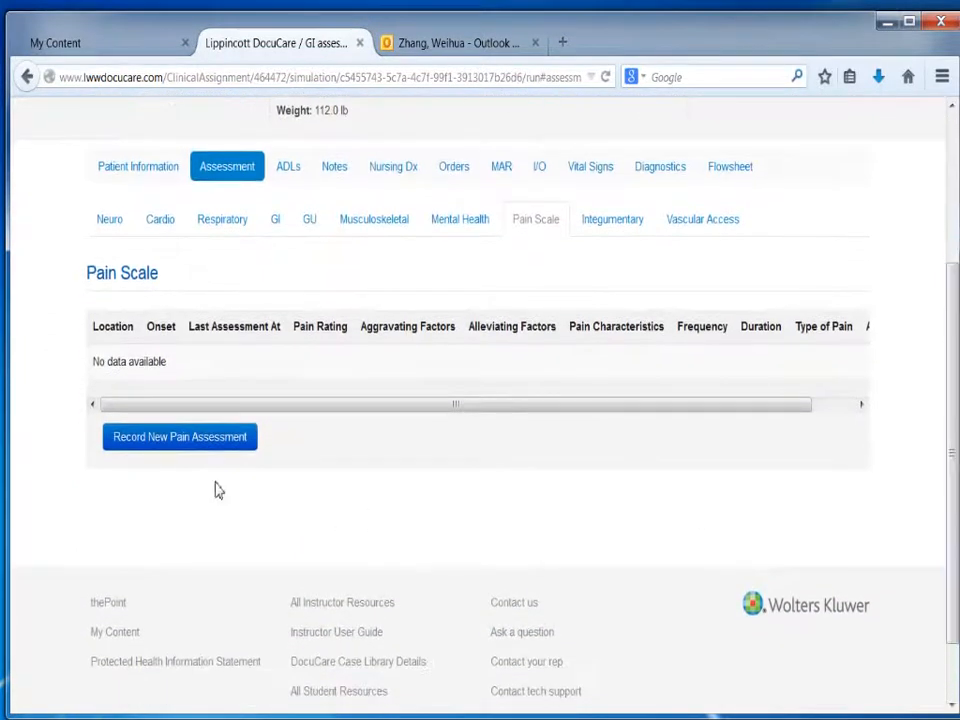
left_click(178, 447)
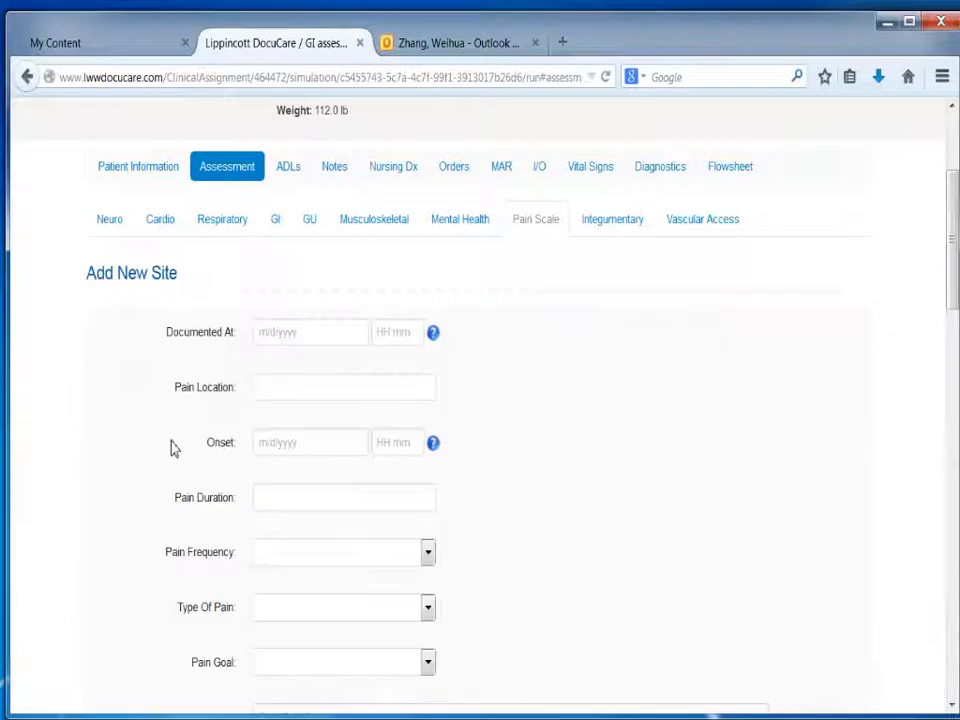
left_click(303, 350)
left_click(378, 425)
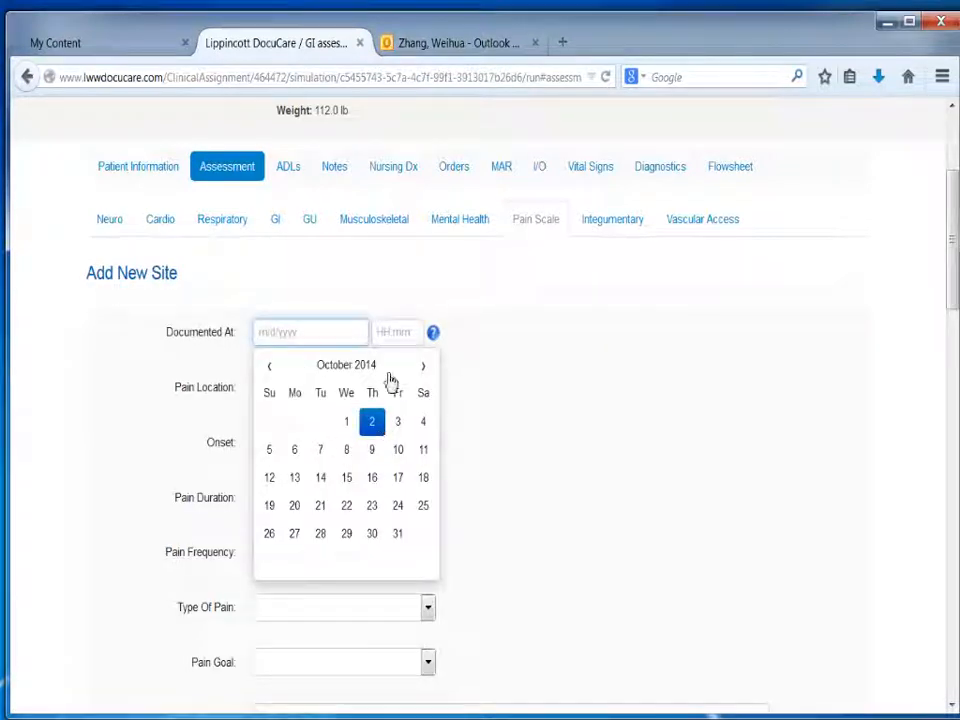
left_click(395, 338)
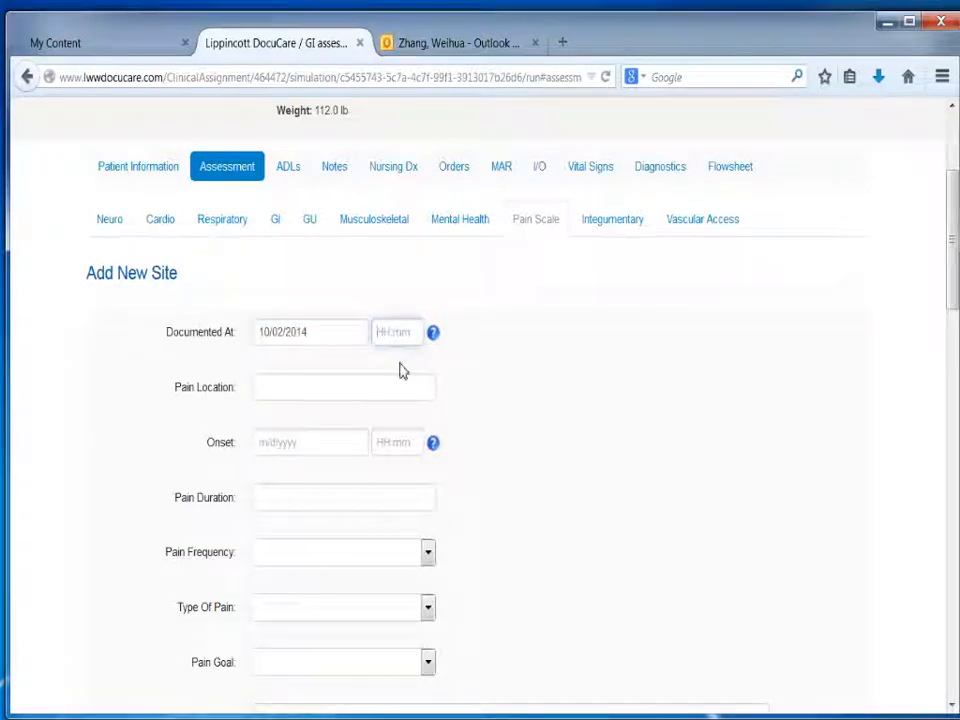
type("1900")
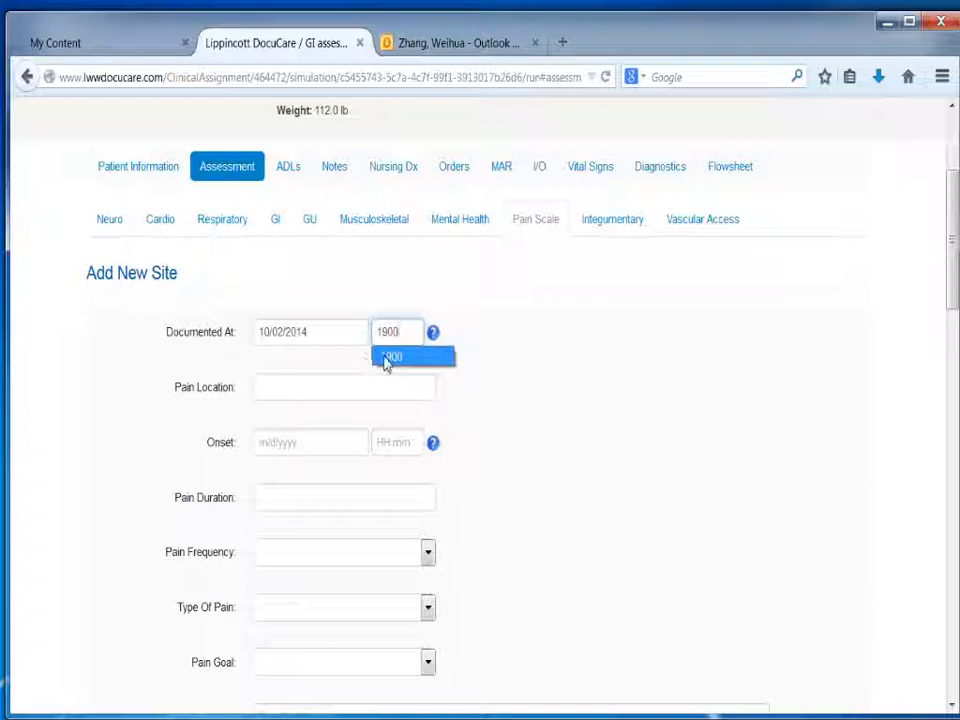
left_click(388, 358)
Step: Enter epigastric as the pain location and set the pain onset to 10/01/2014 at 2000
left_click(322, 393)
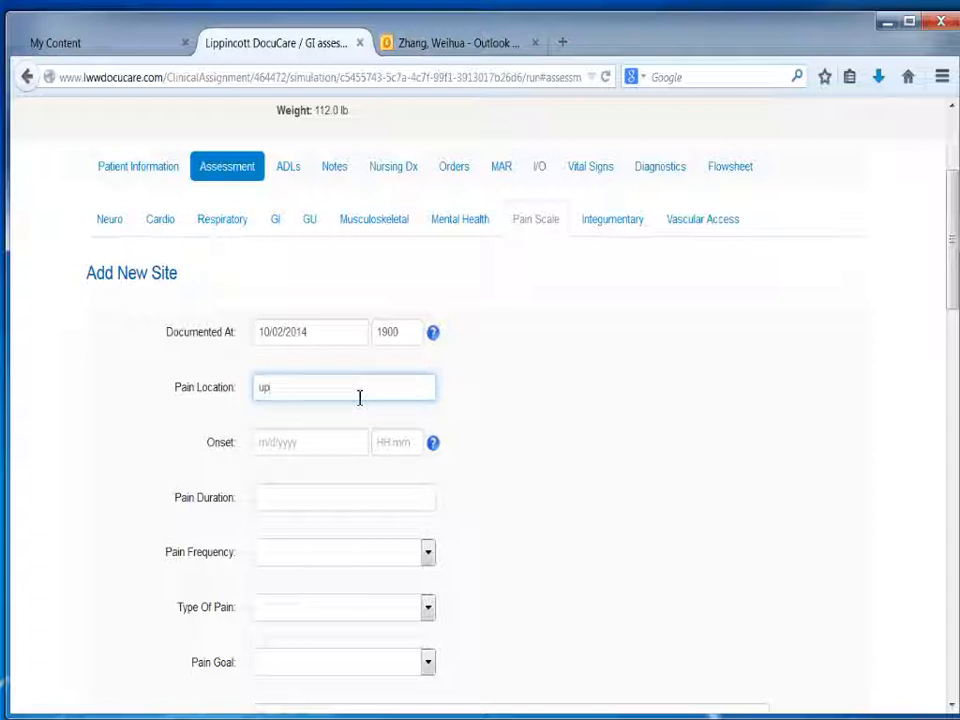
type("epigastric")
left_click(285, 450)
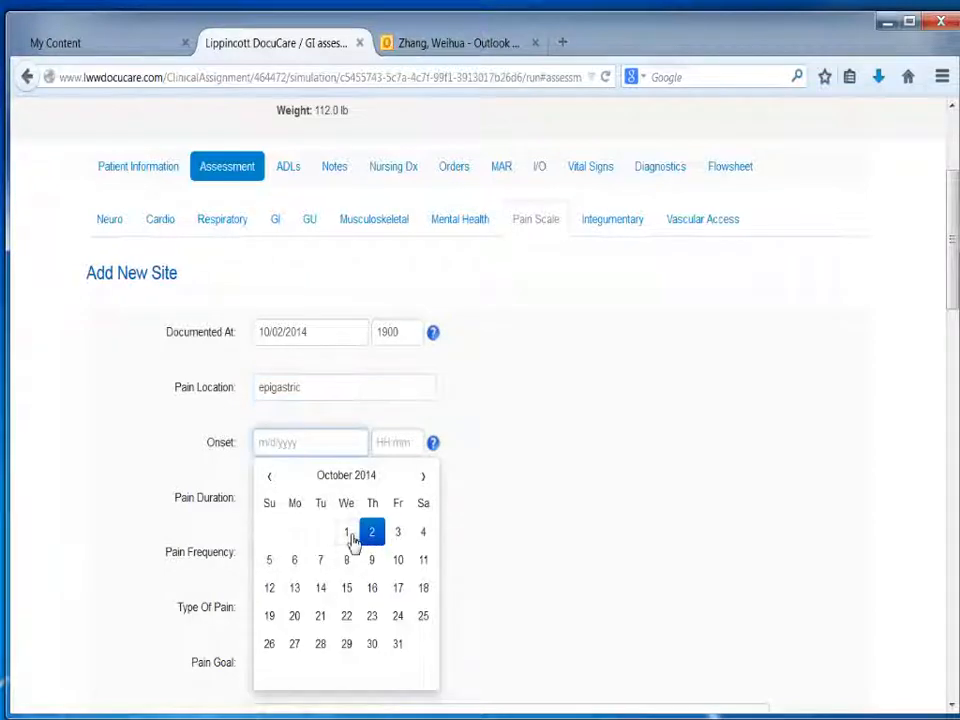
left_click(350, 537)
left_click(405, 445)
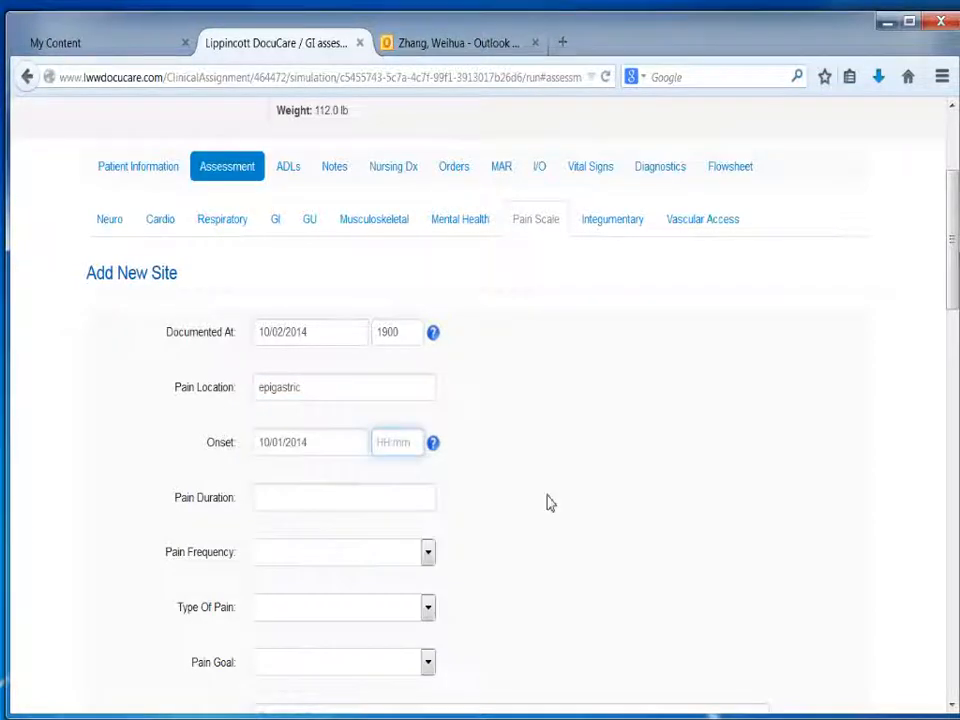
type("2000")
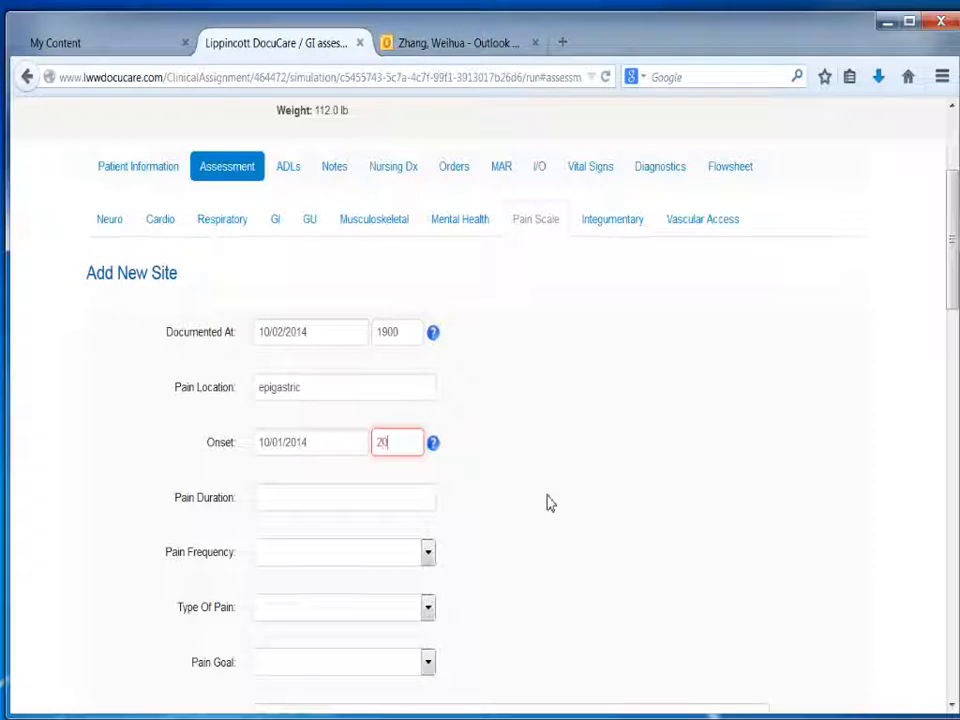
Step: Enter 180 minutes as the pain duration
left_click(282, 510)
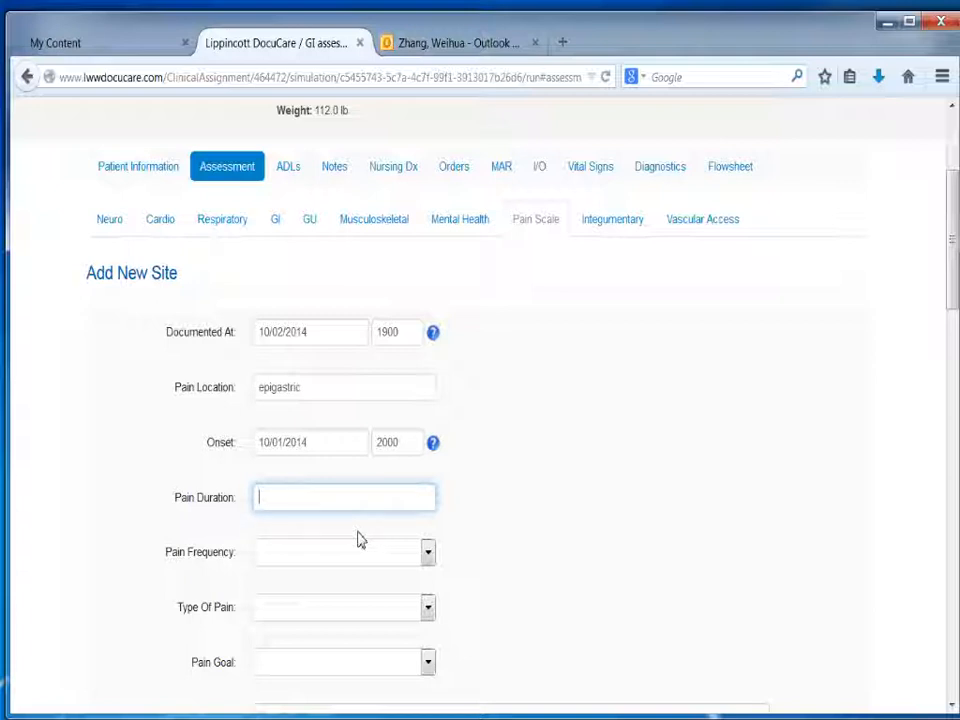
type("08")
key("BackSpace")
key("BackSpace")
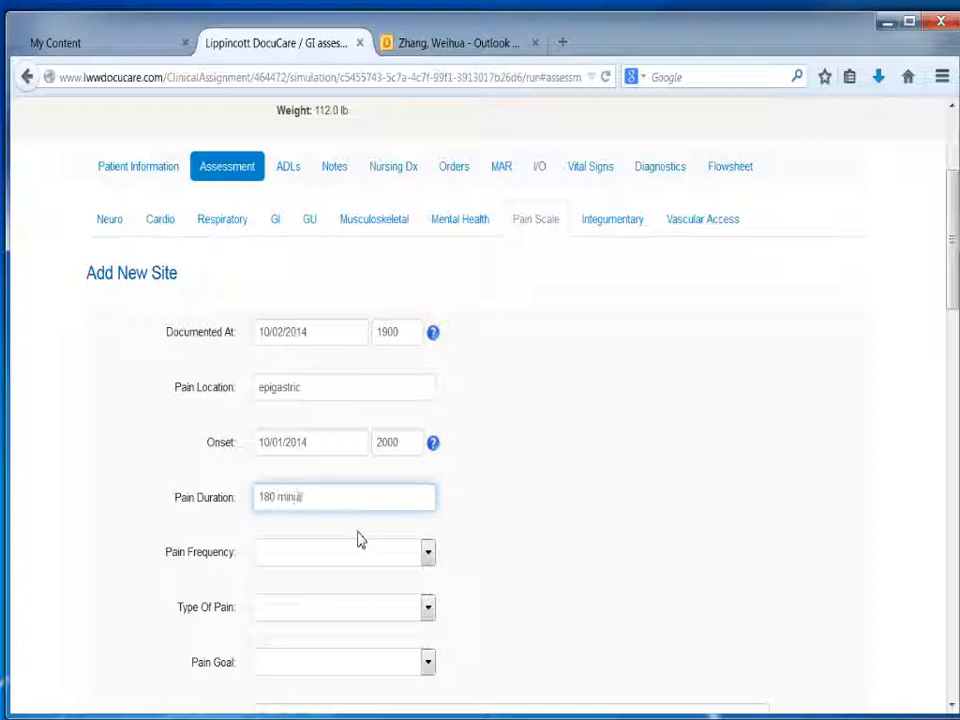
type("180 minutes")
Step: Set the pain frequency to Intermittent and the type of pain to Acute
left_click(308, 554)
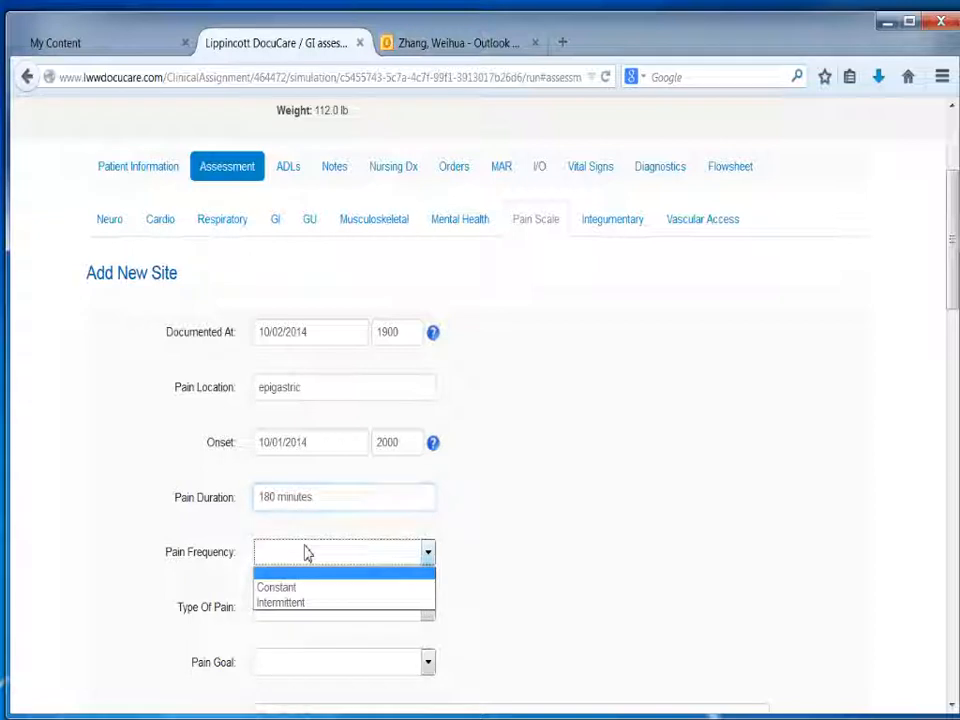
left_click(270, 603)
left_click(268, 606)
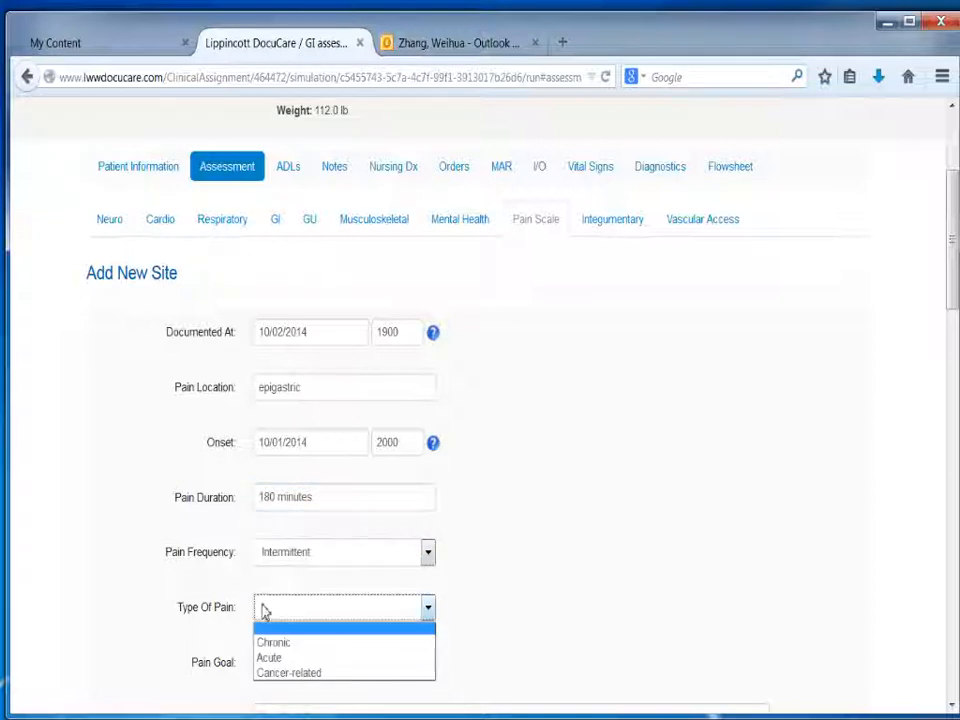
left_click(280, 657)
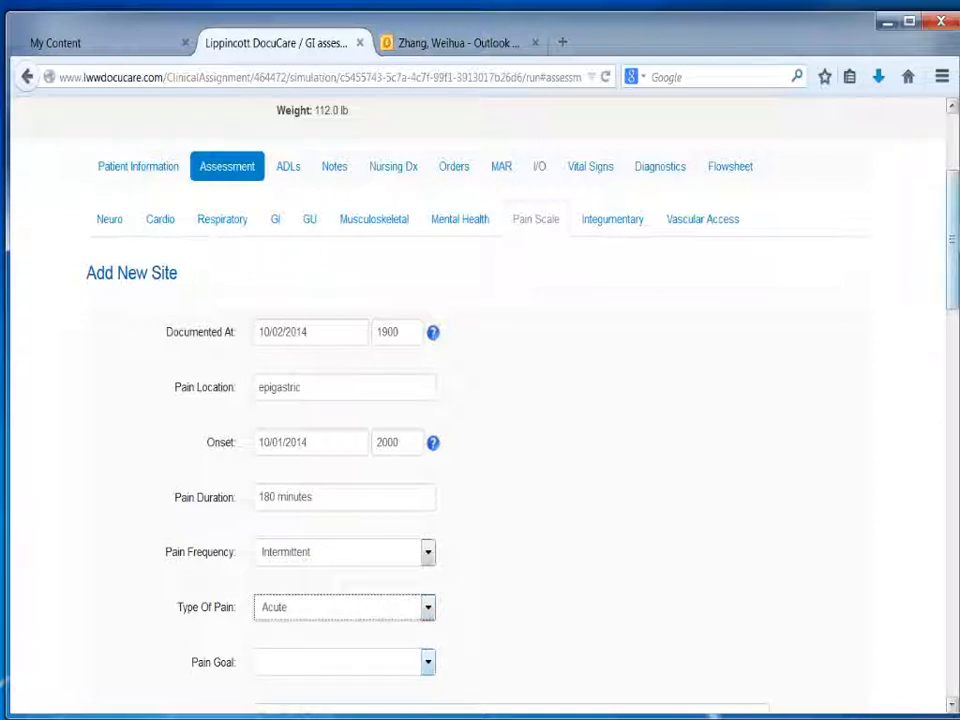
Step: Set the pain goal of the epigastric pain assessment to 3
scroll(953, 300, "down", 3)
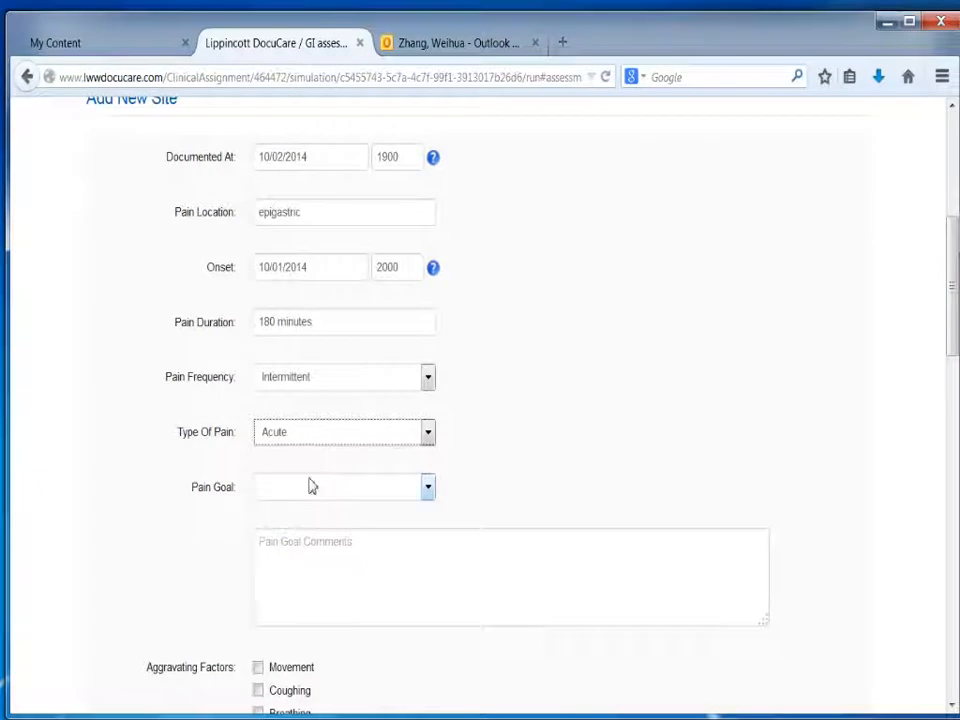
left_click(282, 490)
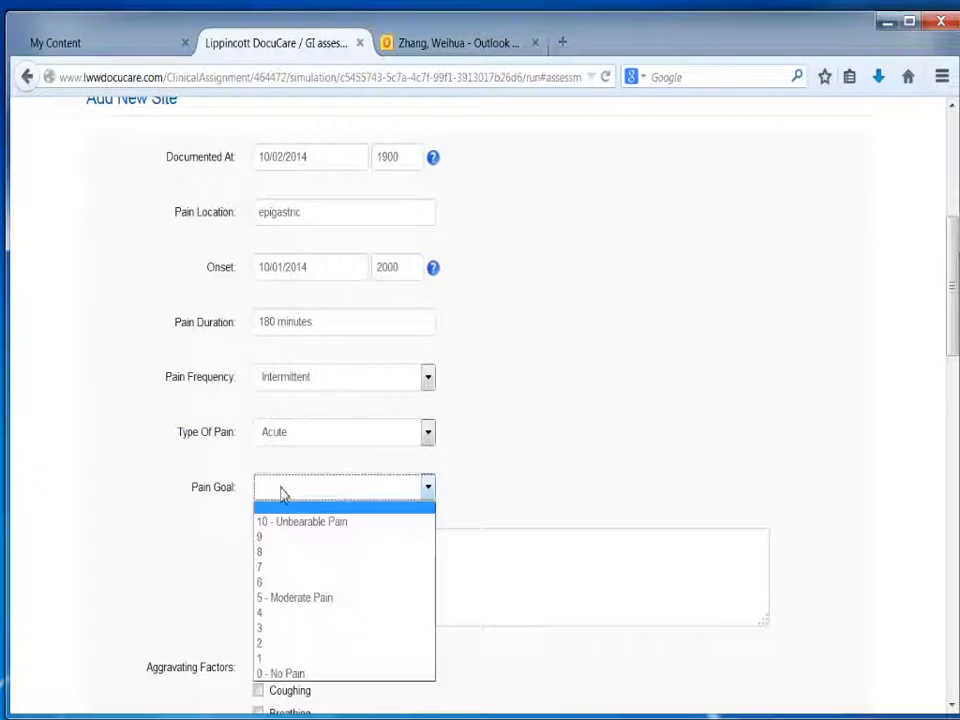
left_click(260, 629)
Step: Enter the pain goal comment "Pain is tolerable to patient. She is anxious and worries about the cause of the pain (new onset)."
left_click(281, 562)
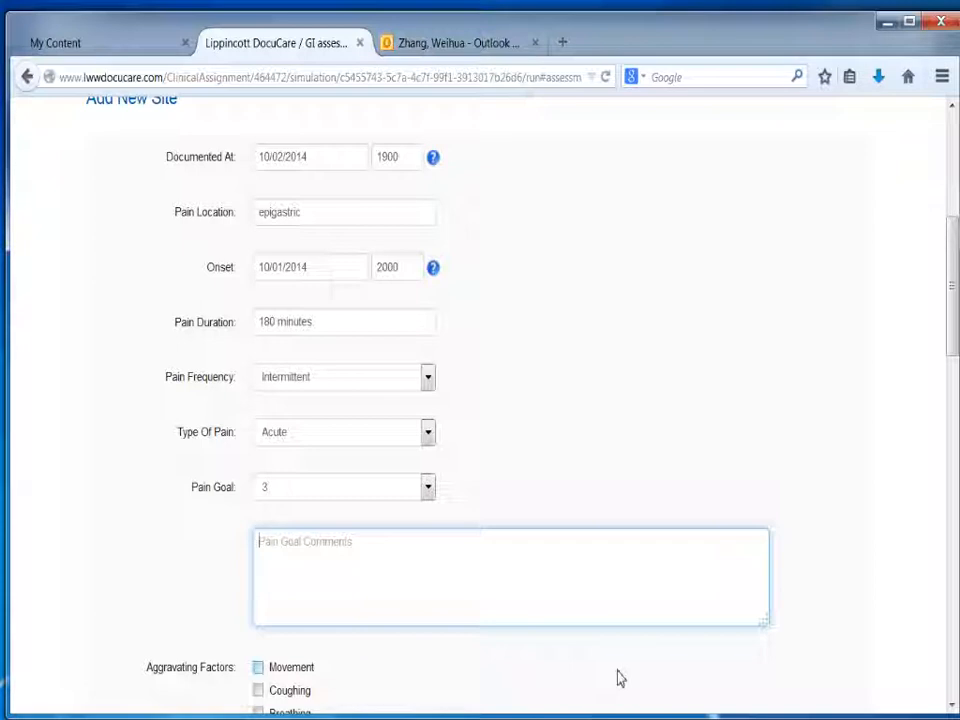
type("Pain is tolera")
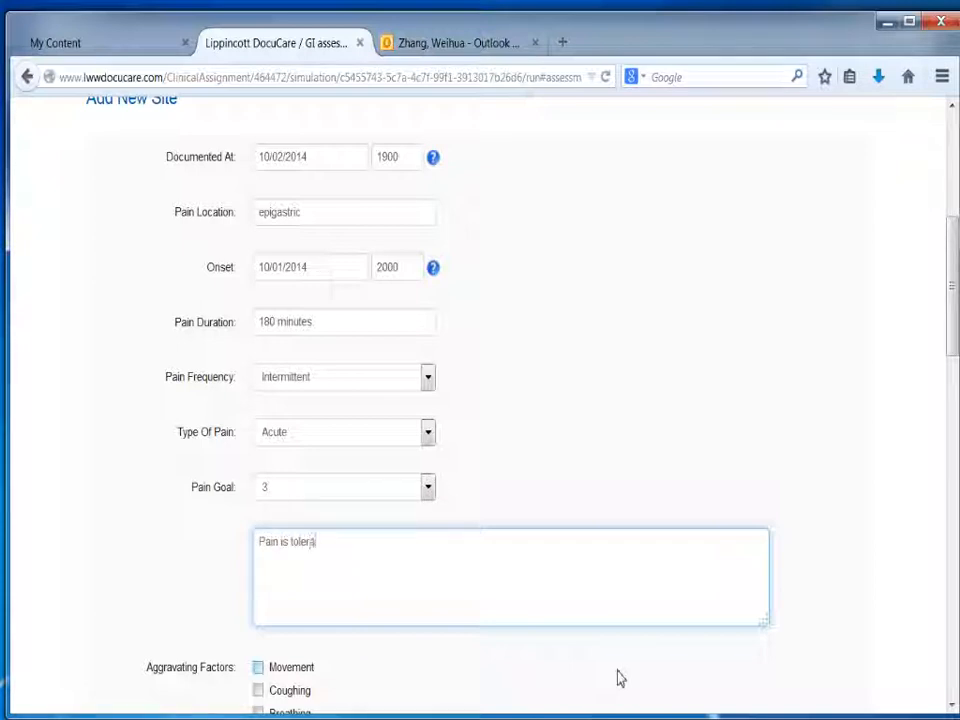
type("le ")
type("to patien")
type("t. H")
type("he is")
type(" anxiou")
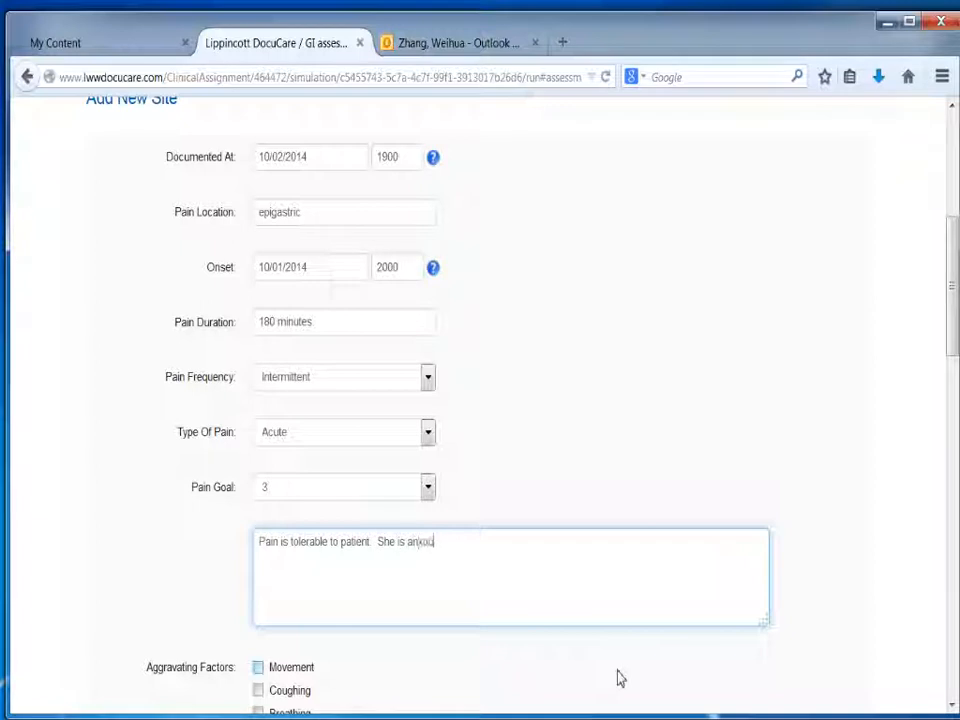
type("xious anad wor")
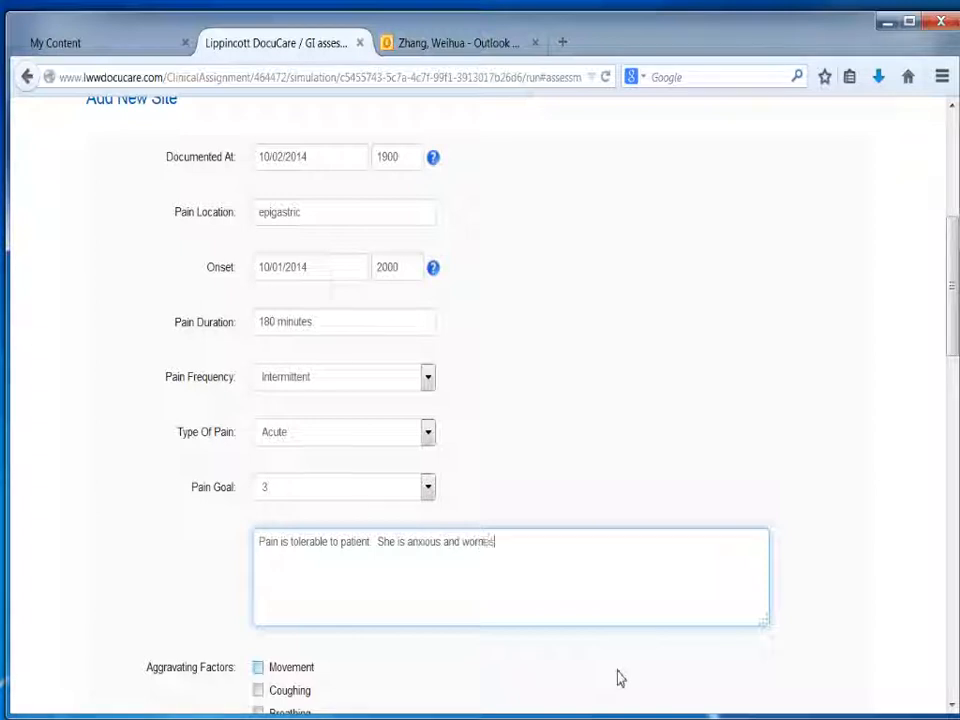
type("ries about the cause of the pain")
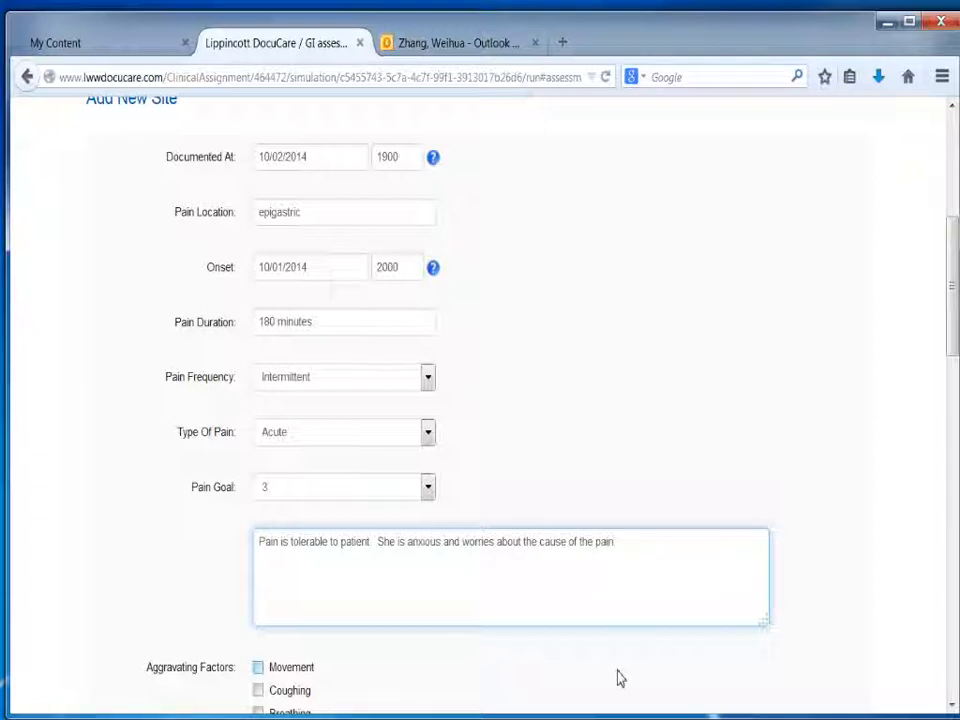
type(" (new onset")
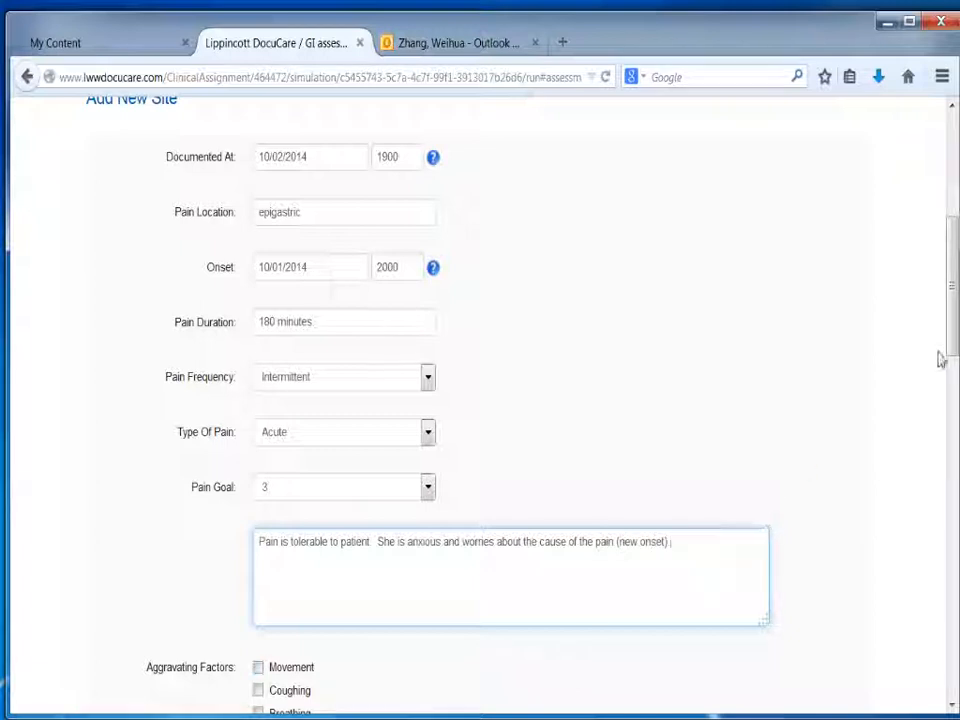
Step: Mark Eating as the aggravating factor and add the comment "Had heavy dinner last night at a Thai restaurant"
left_click_drag(951, 342, 959, 410)
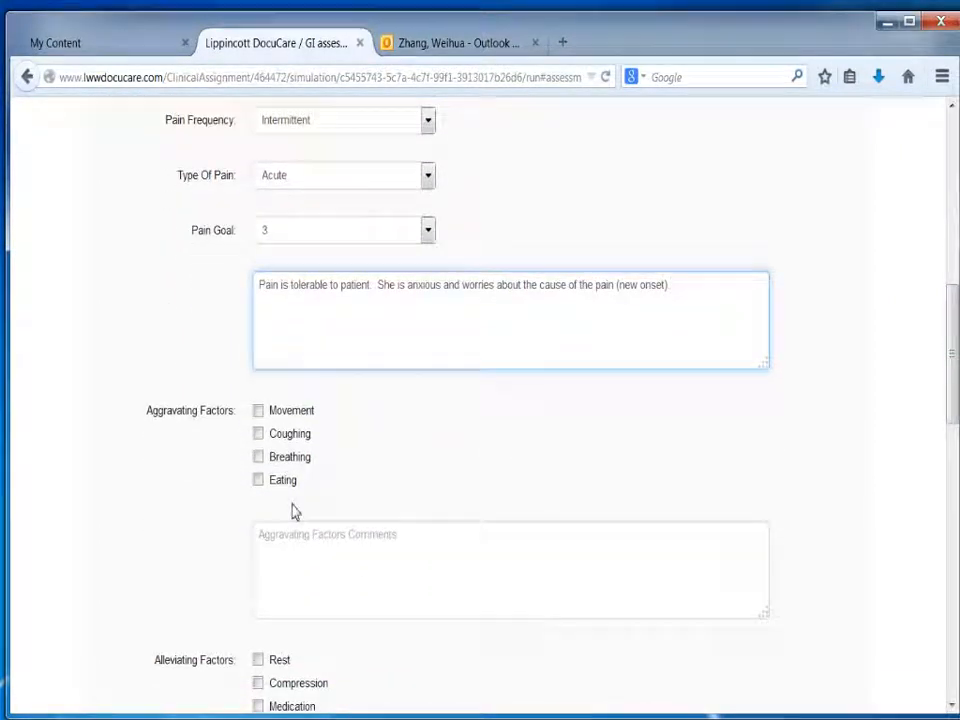
left_click(258, 479)
left_click(279, 546)
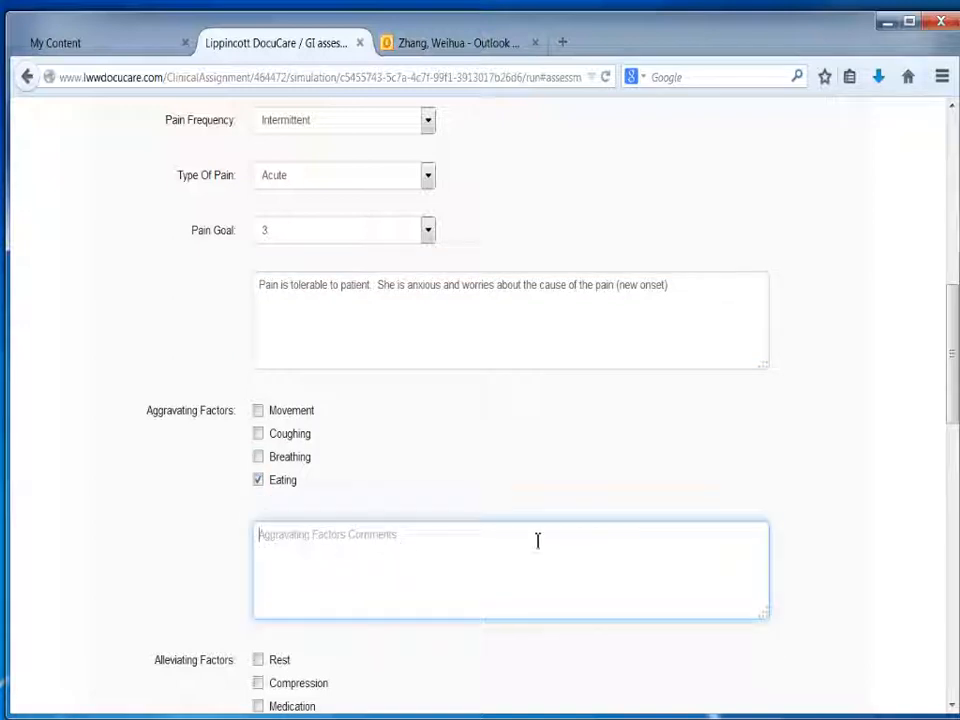
left_click_drag(948, 398, 943, 437)
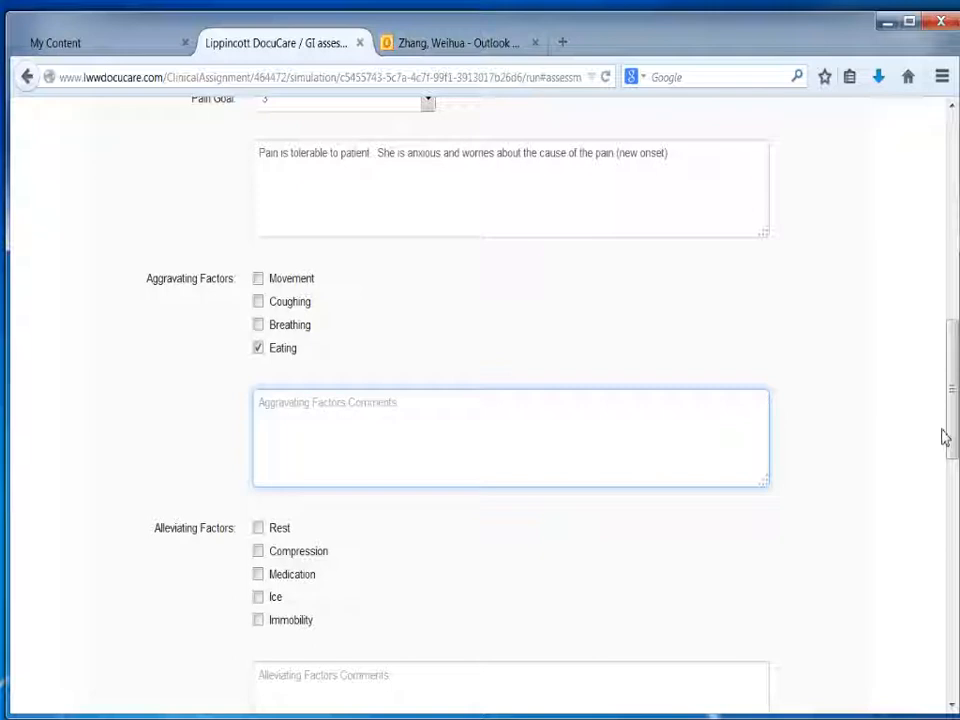
type("Had he")
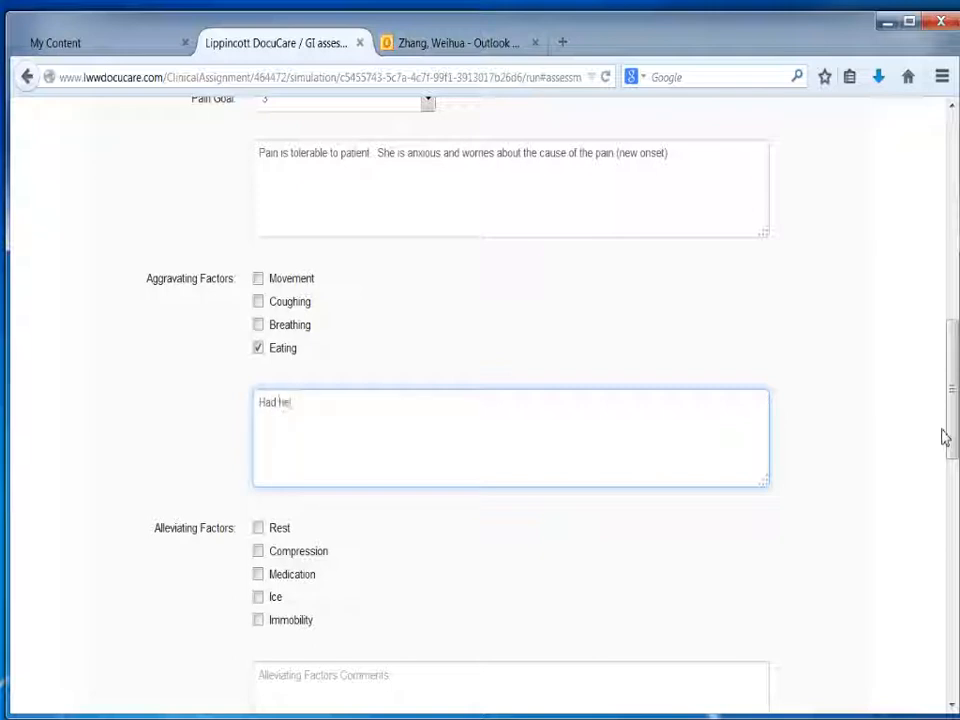
type("avy dinner last night at a Thai res")
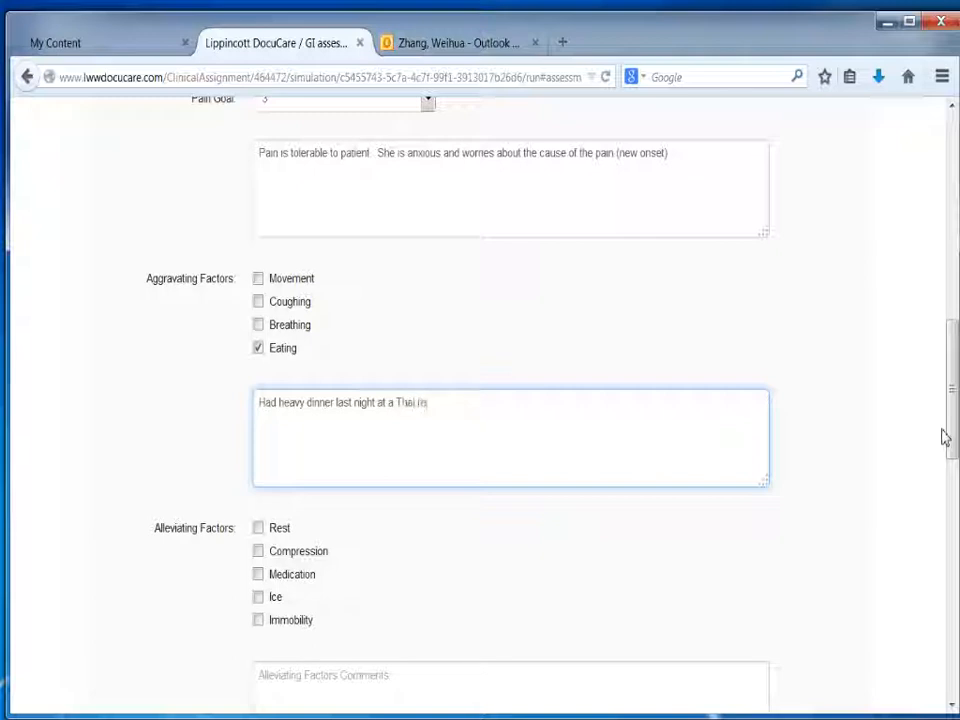
type("taurant")
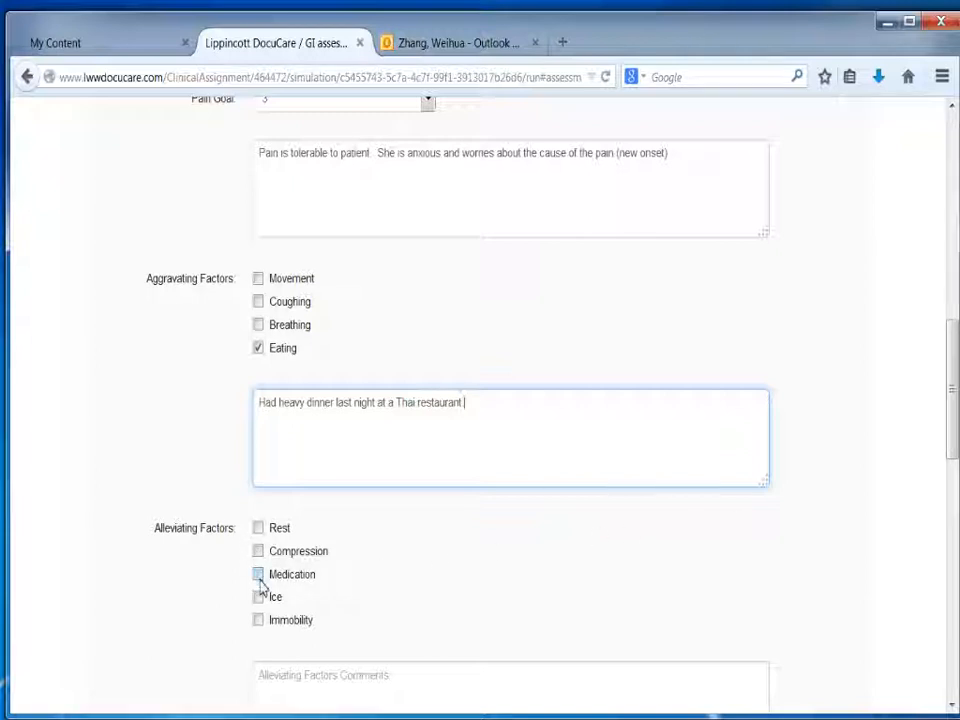
left_click(258, 577)
left_click_drag(954, 422, 956, 511)
left_click(351, 360)
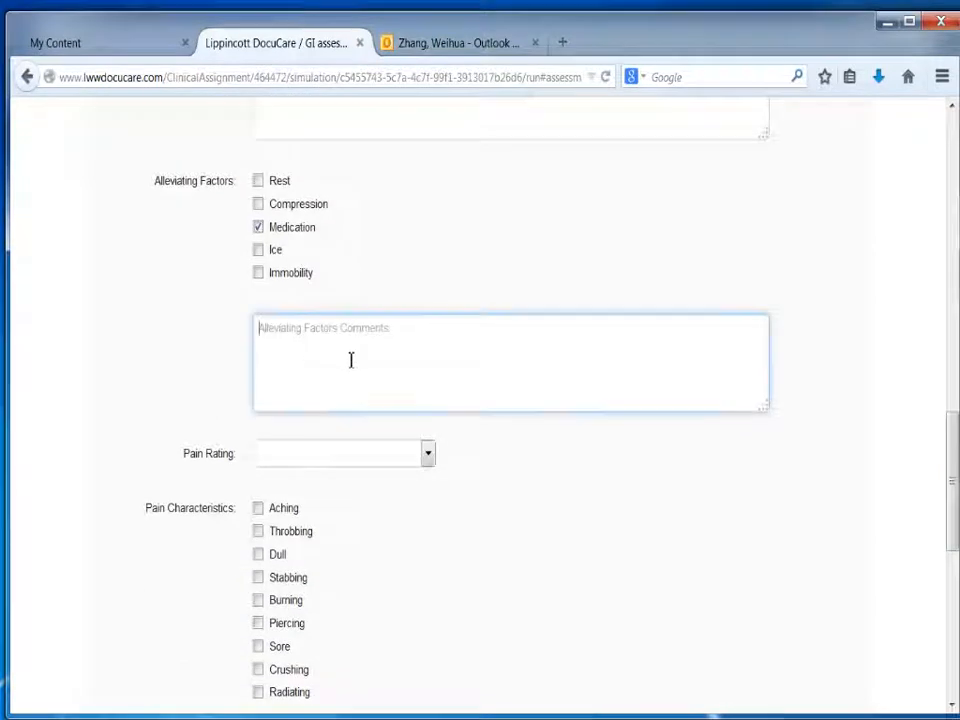
left_click(258, 227)
Step: Mark Immobility and Compression as the alleviating factors of the pain
left_click(258, 272)
left_click(300, 348)
left_click(258, 203)
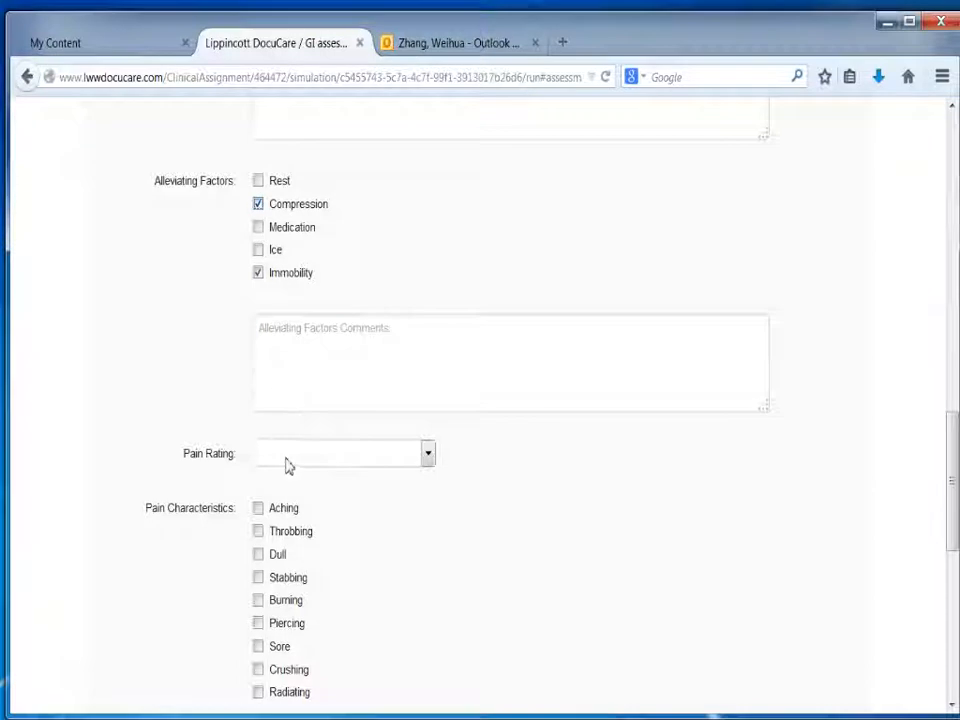
left_click(281, 364)
Step: Set the pain rating to 3 and the pain characteristic to Aching, and save the pain assessment
left_click(277, 464)
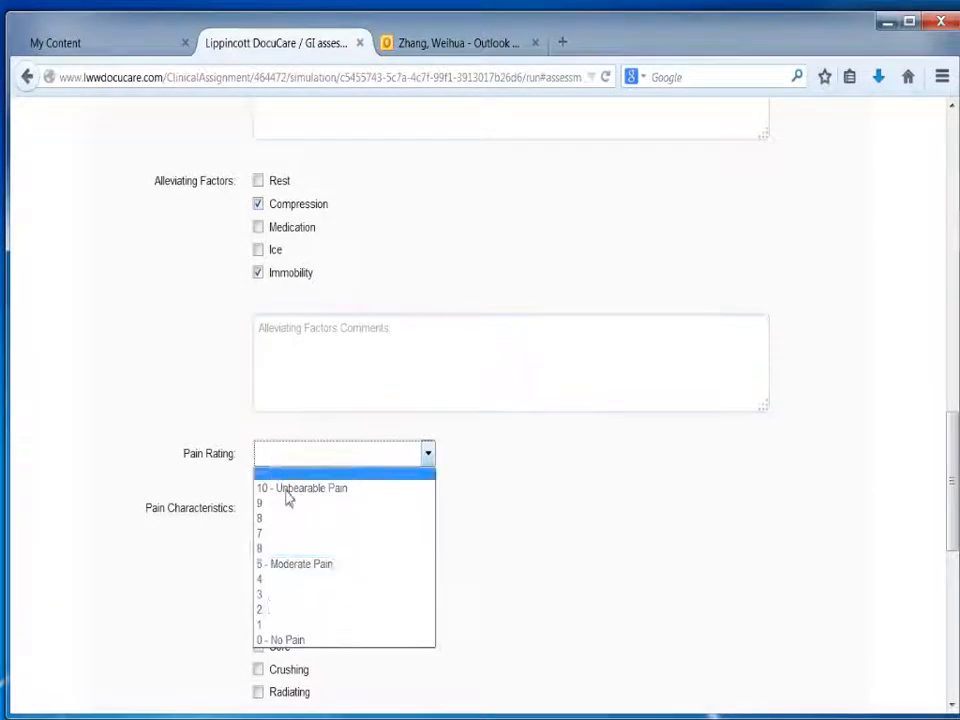
left_click(268, 592)
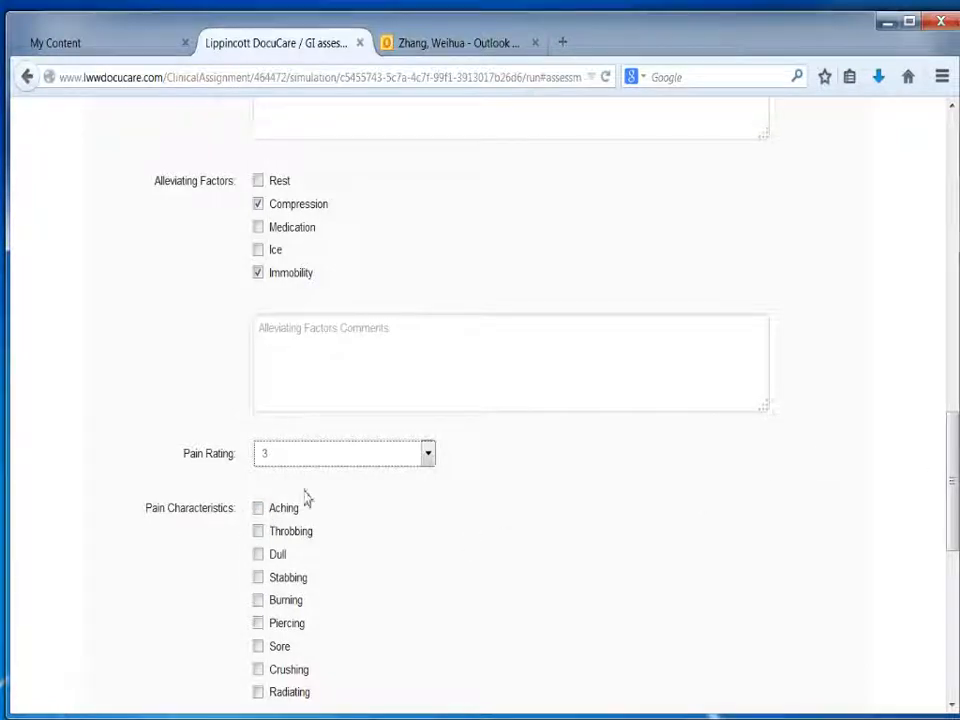
left_click(259, 509)
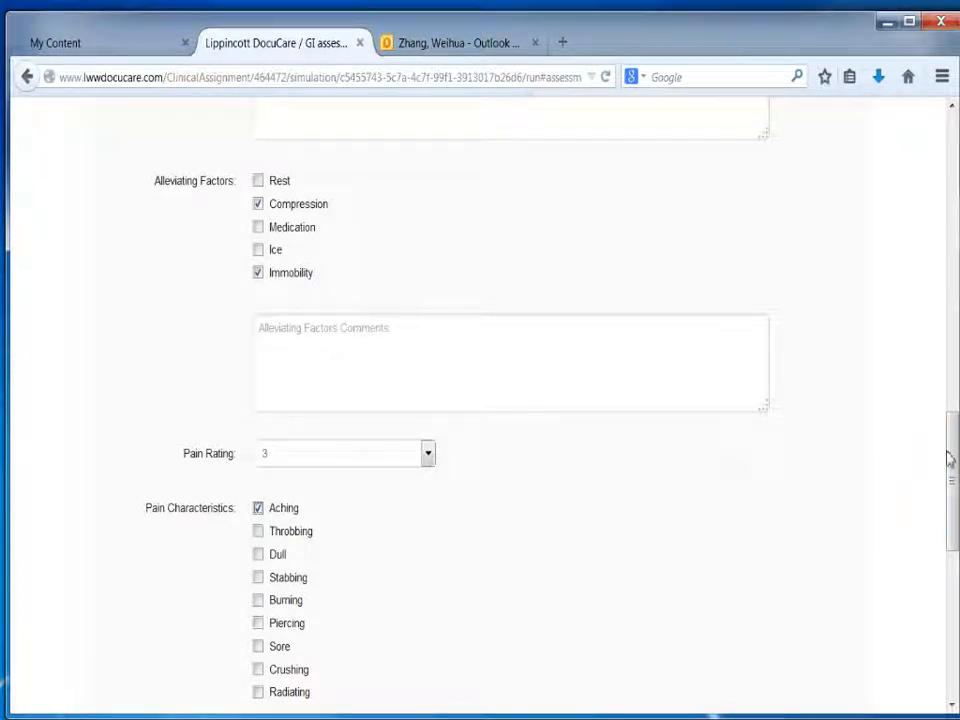
left_click_drag(951, 454, 956, 538)
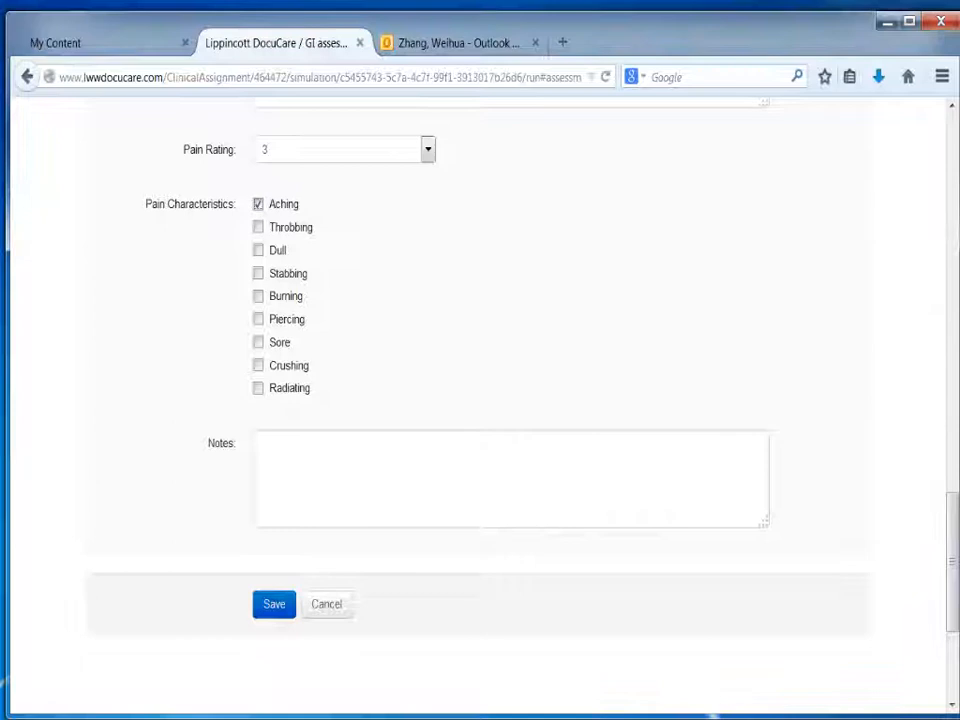
left_click(284, 610)
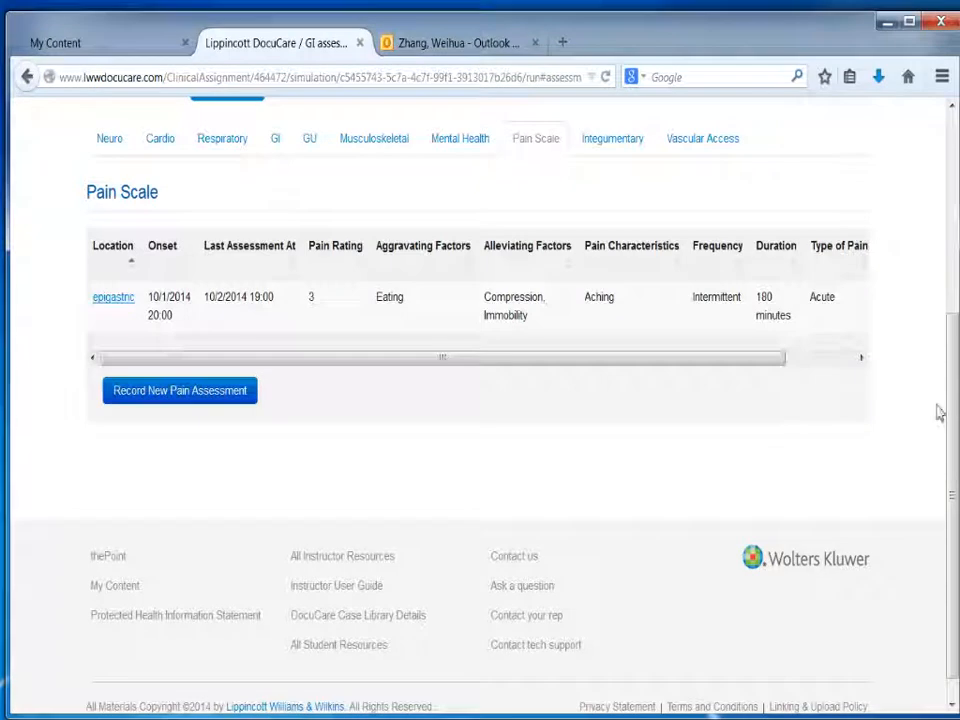
Step: Start a new vital signs entry for the patient, documented at 10/02/2014 1900
left_click_drag(951, 399, 955, 285)
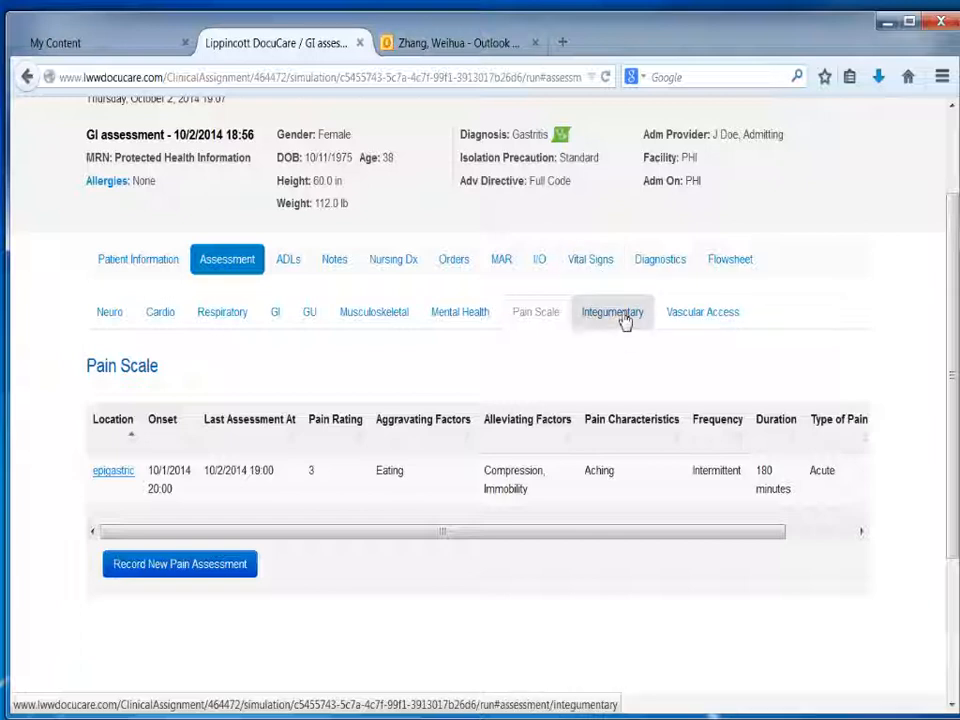
left_click(592, 265)
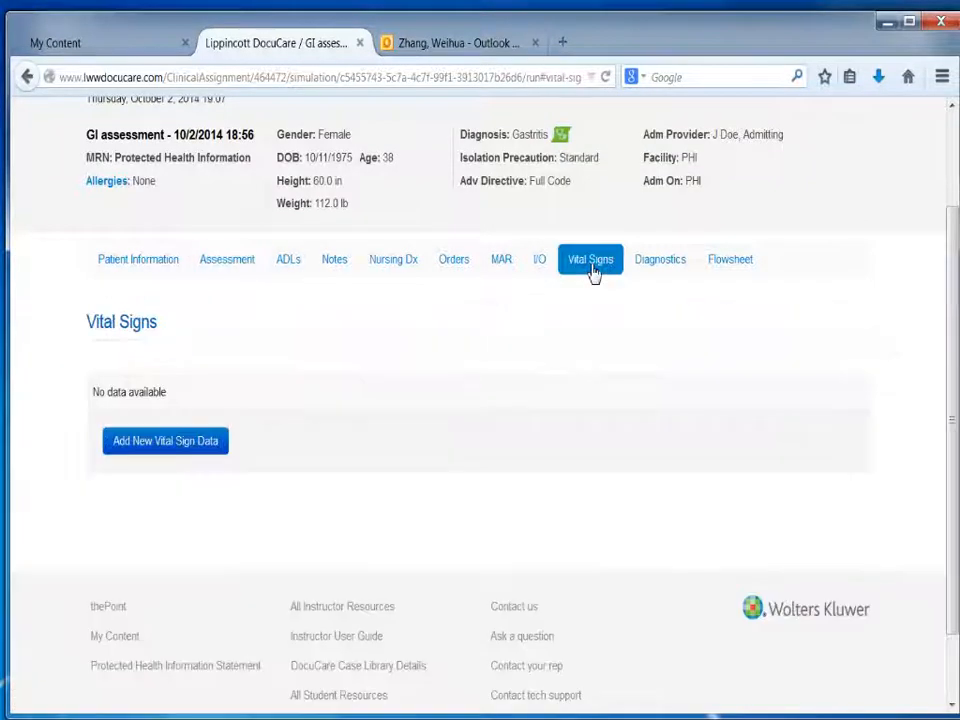
left_click(163, 451)
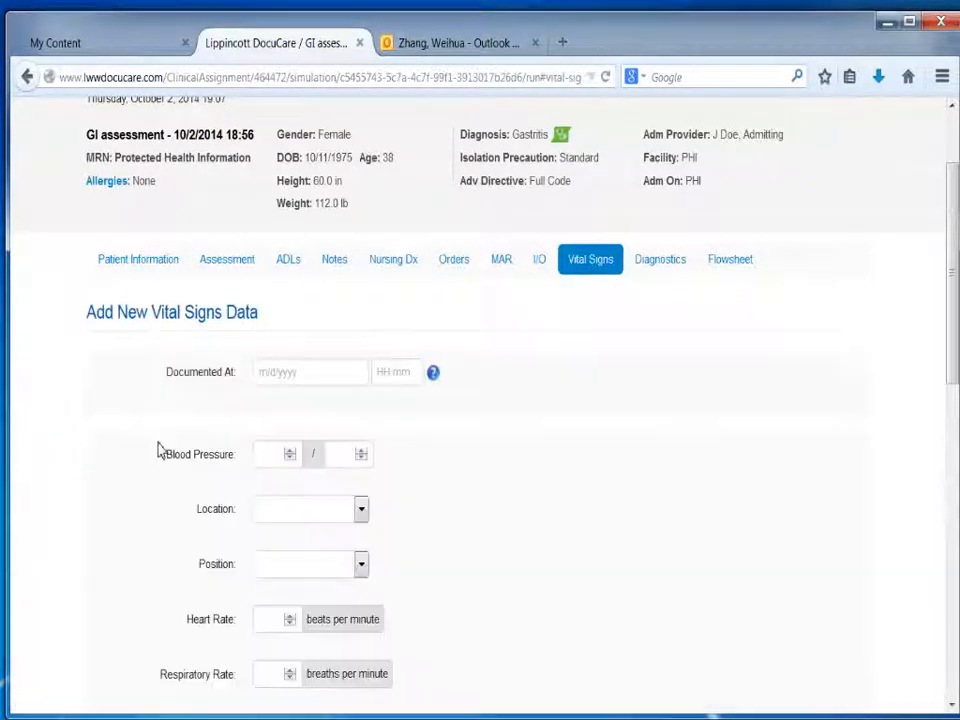
left_click(317, 381)
left_click(370, 462)
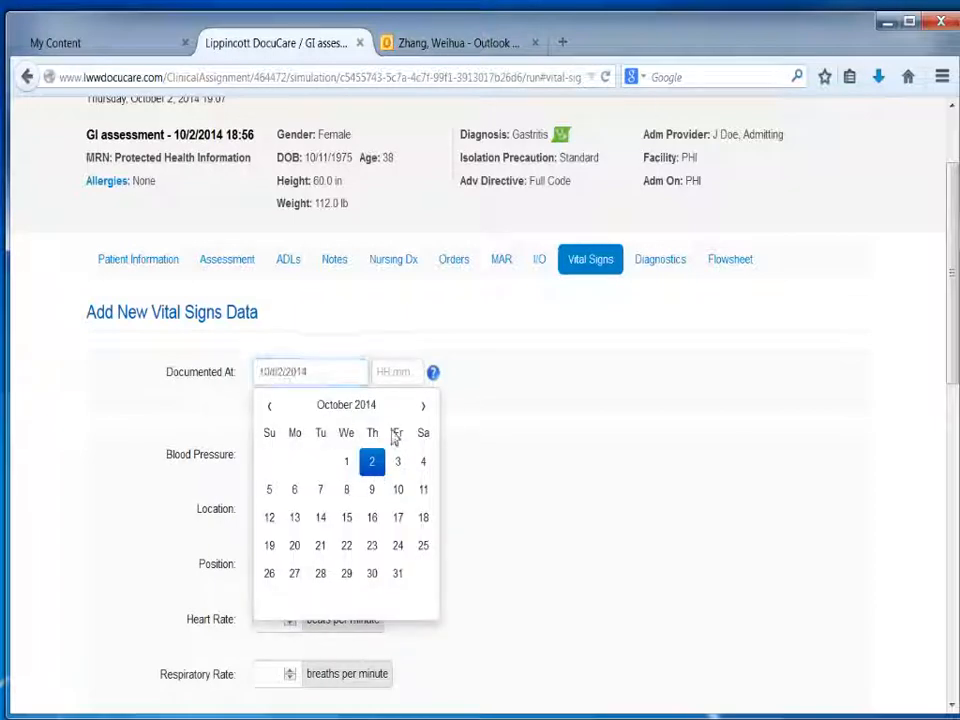
left_click(409, 382)
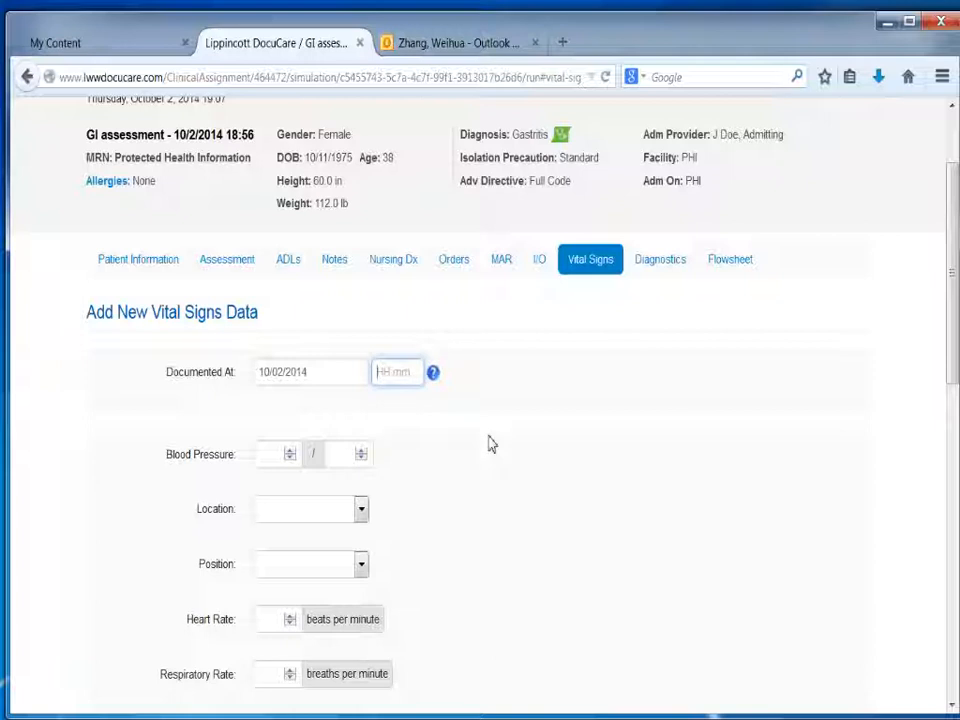
type("1900")
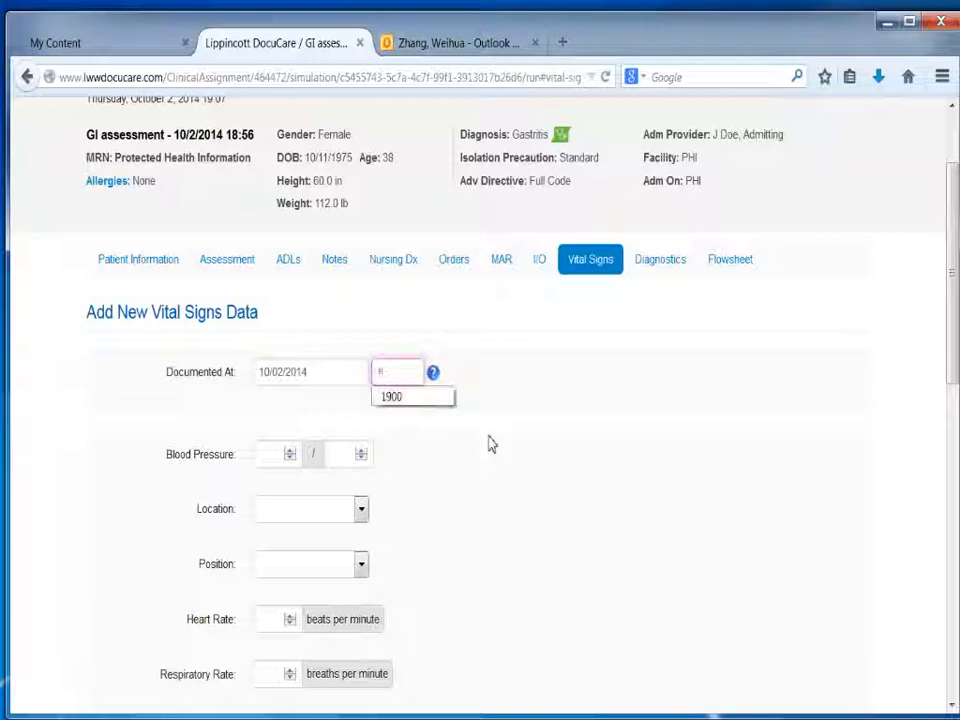
left_click(410, 399)
Step: Record a blood pressure of 110/60 with location Cuff, RUE and position Sitting
left_click(278, 458)
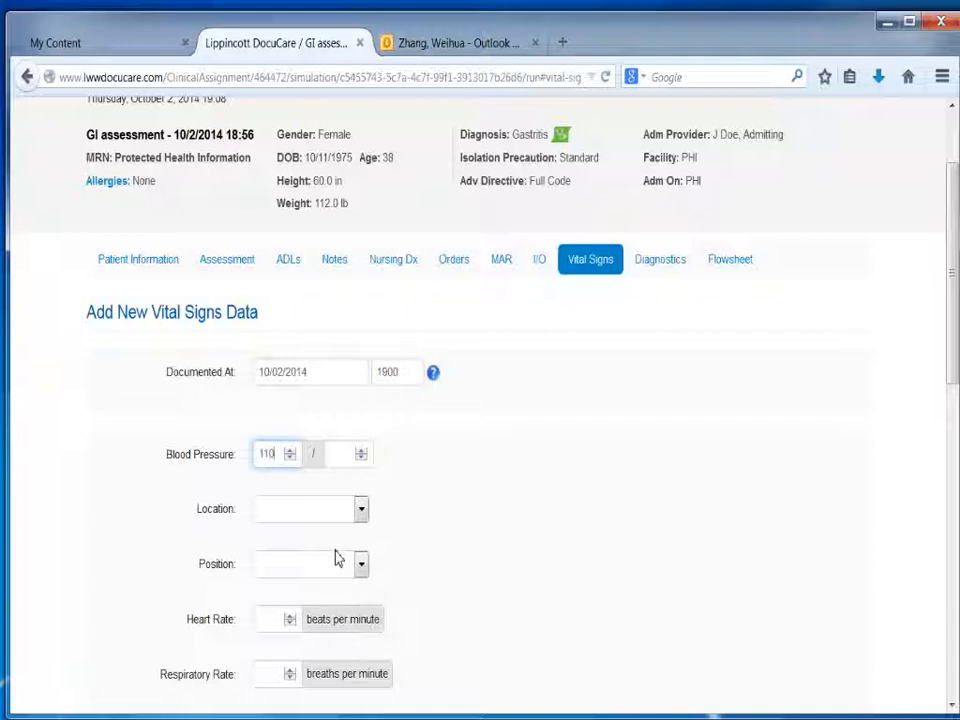
left_click(350, 458)
type("60")
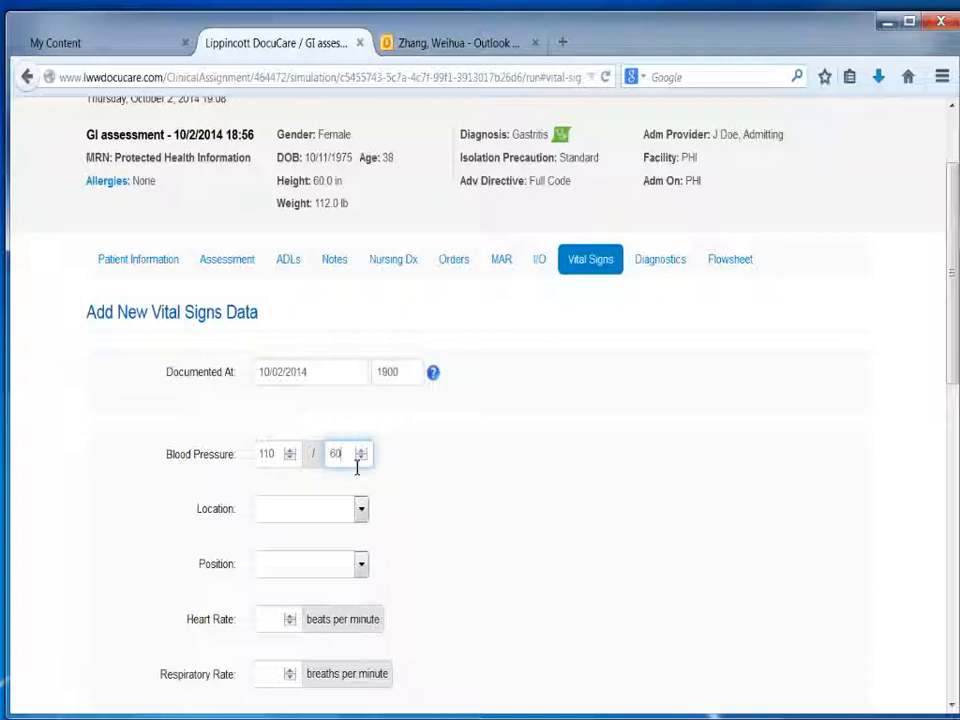
left_click(277, 512)
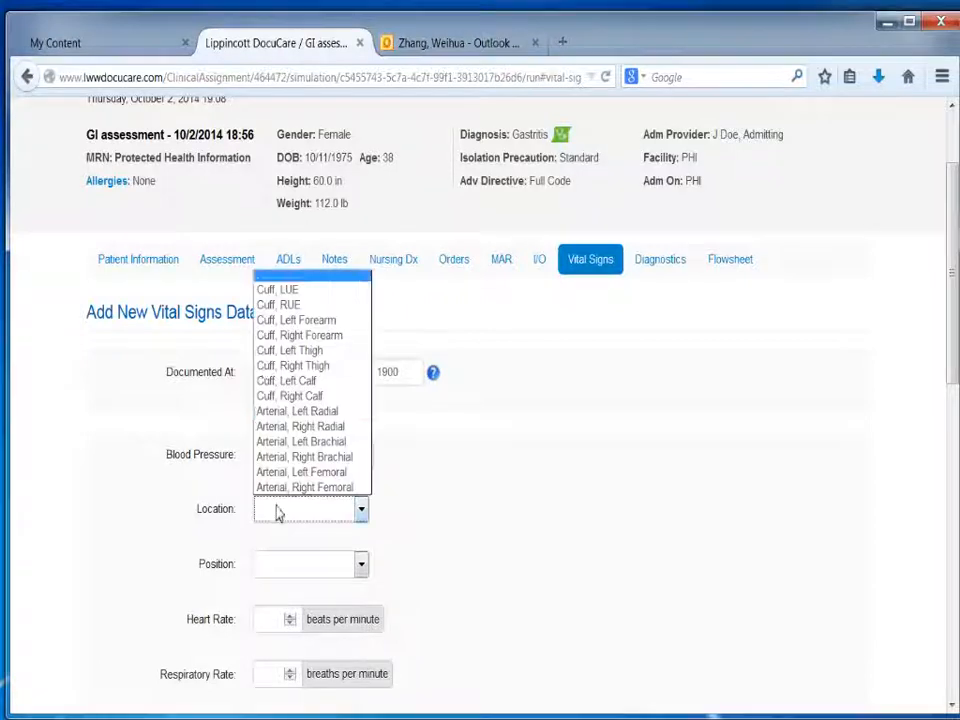
left_click(270, 305)
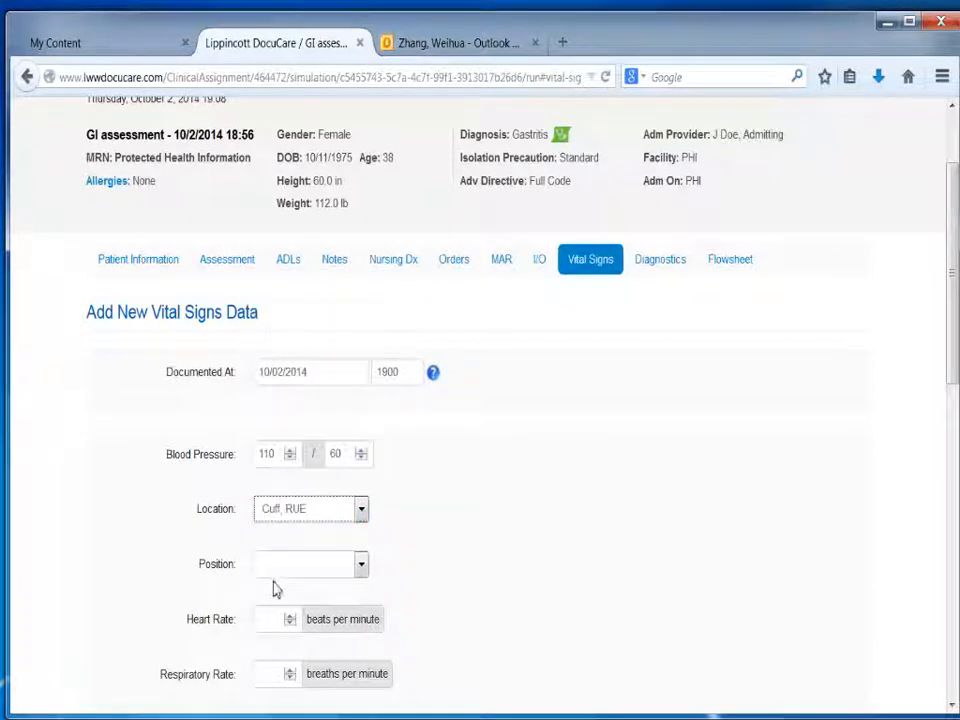
left_click(274, 567)
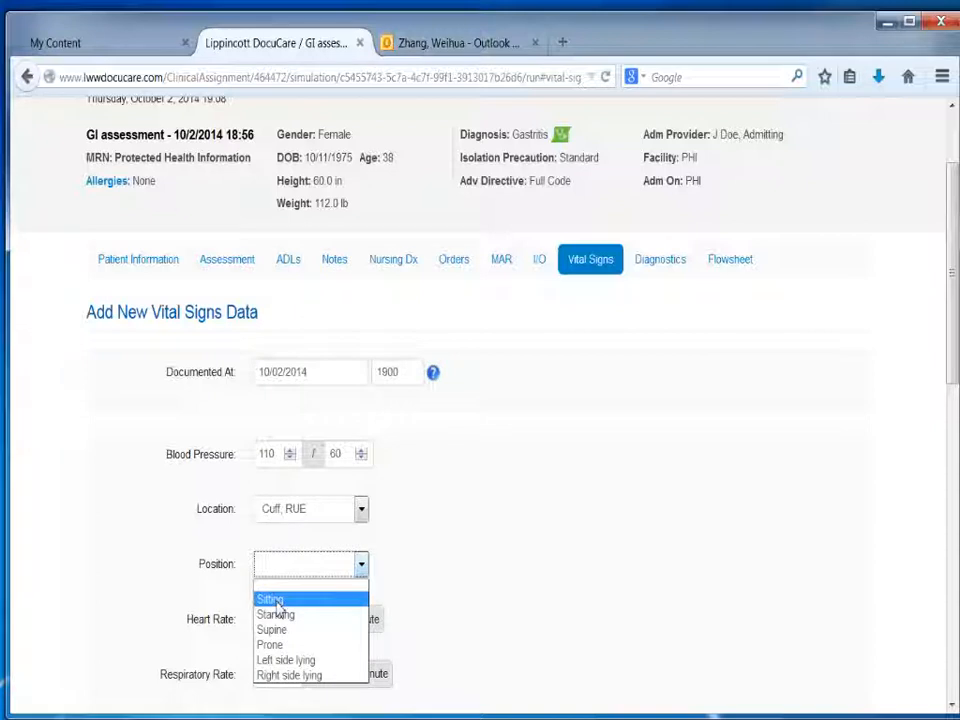
left_click(276, 602)
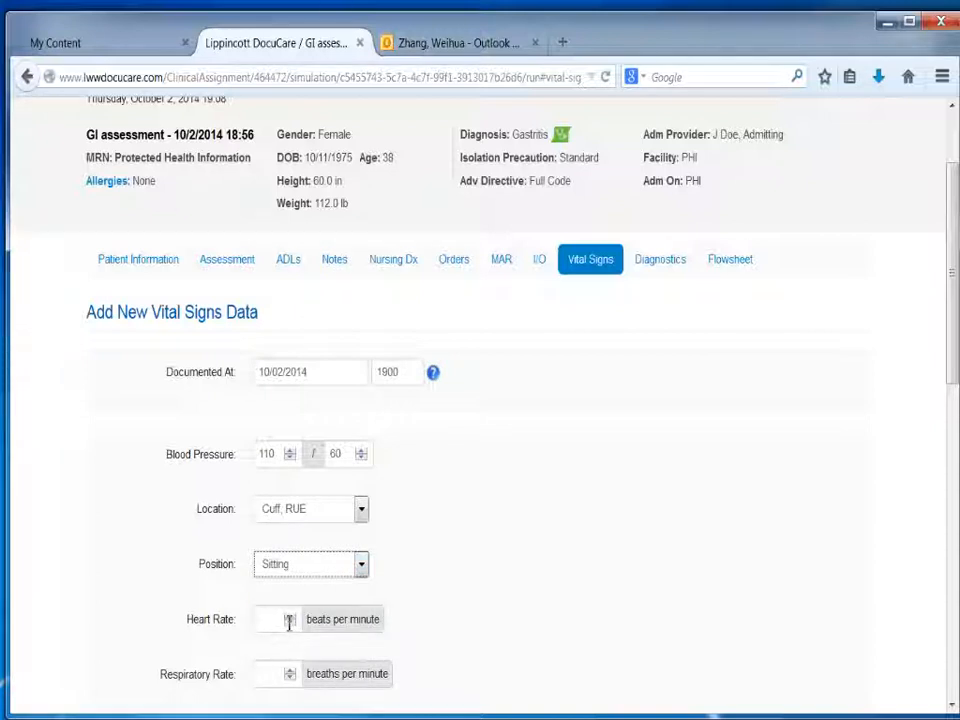
Step: Enter a heart rate of 75 beats per minute and a respiratory rate of 16 breaths per minute
left_click(285, 621)
type("75")
left_click(275, 684)
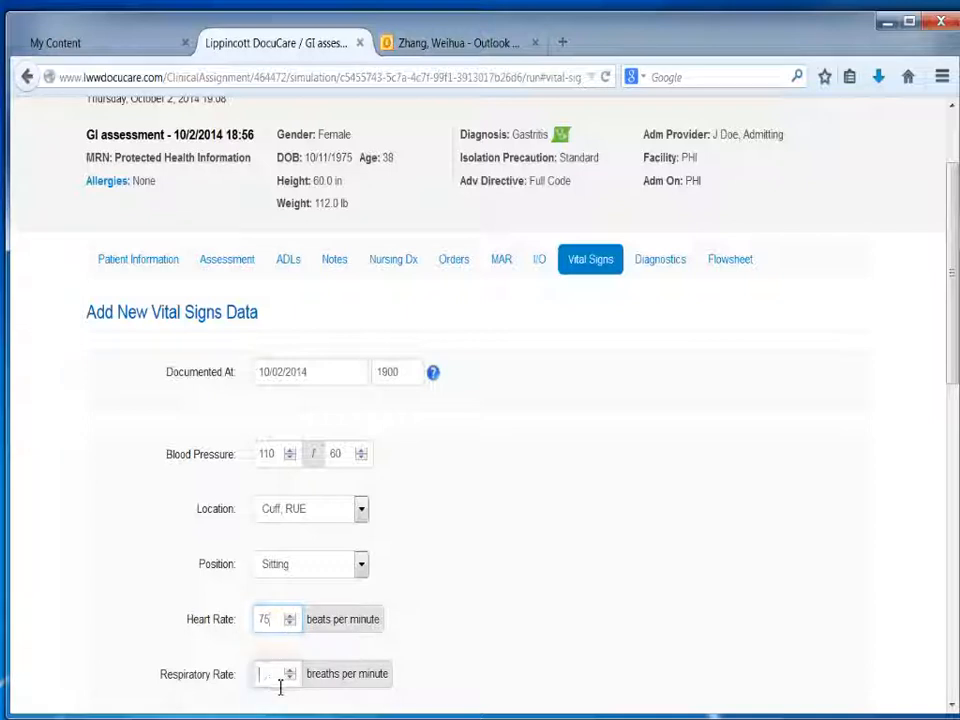
type("16")
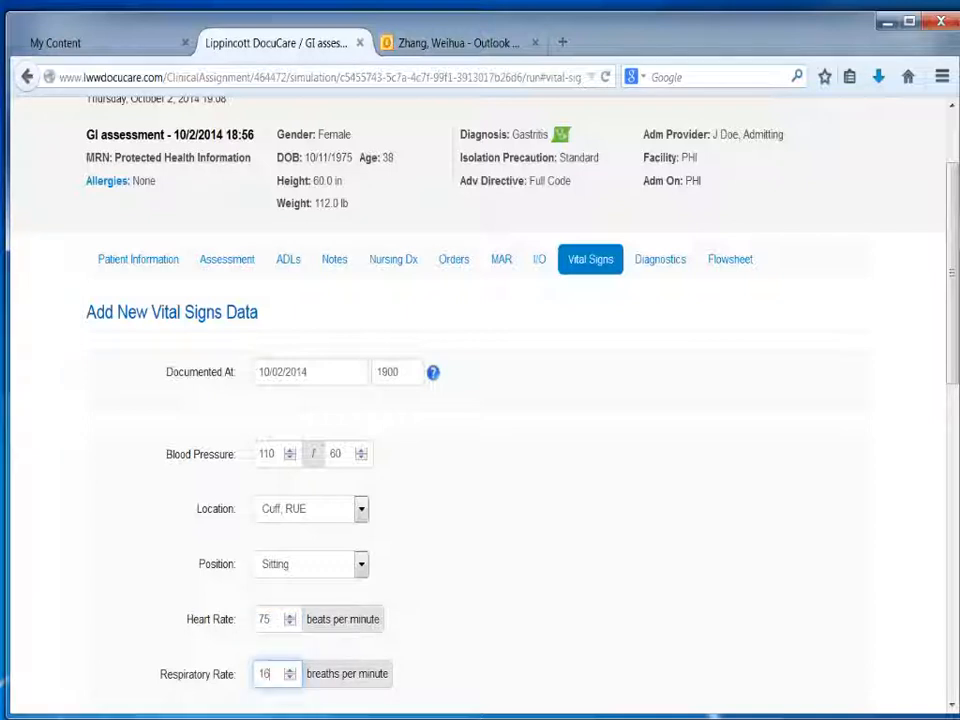
Step: Record an SpO2 of 98% with the oxygen delivery method Room Air in the vital signs entry
left_click_drag(950, 365, 944, 497)
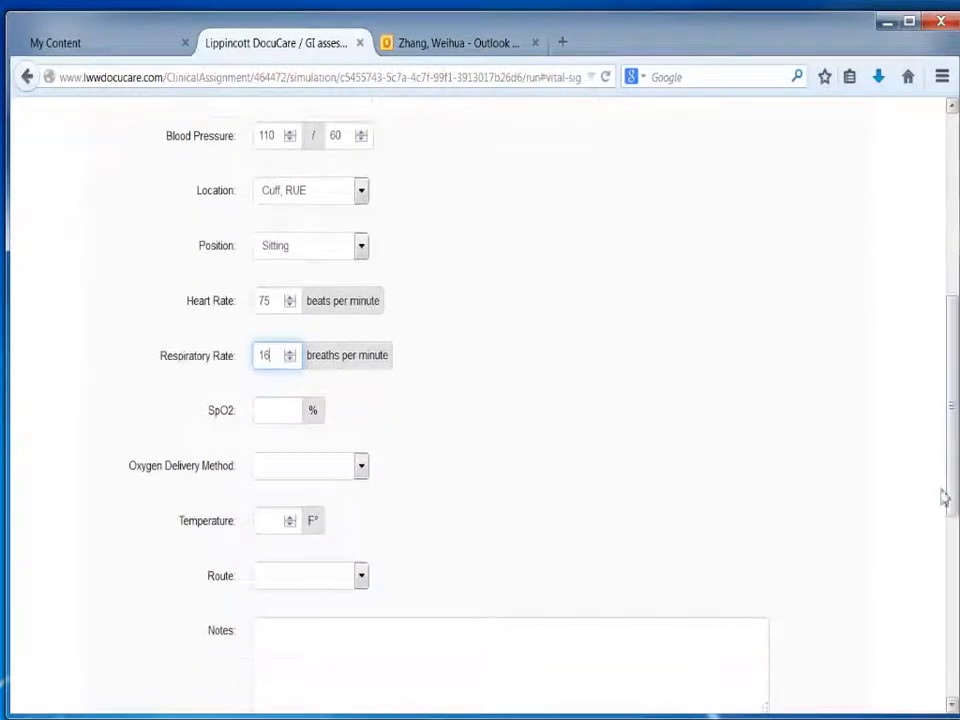
left_click(291, 418)
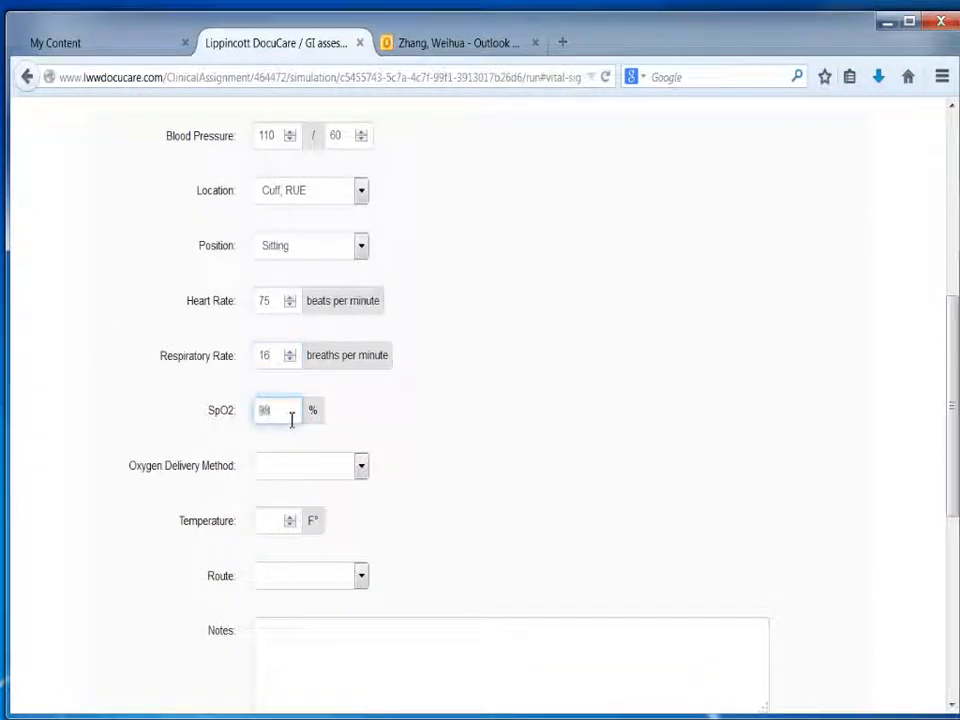
left_click(279, 467)
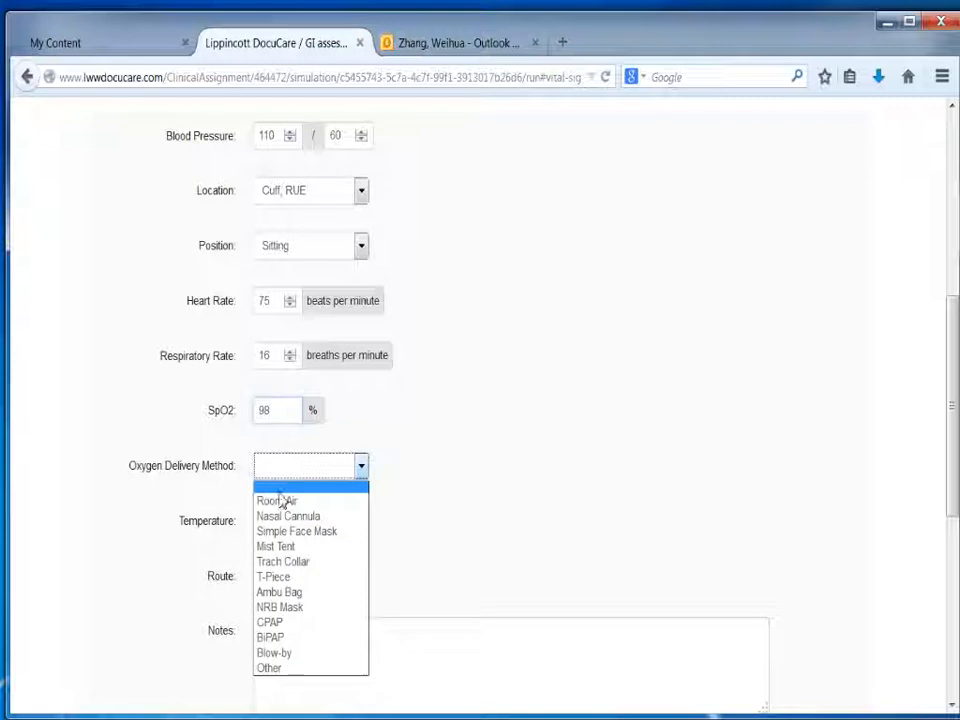
left_click(279, 502)
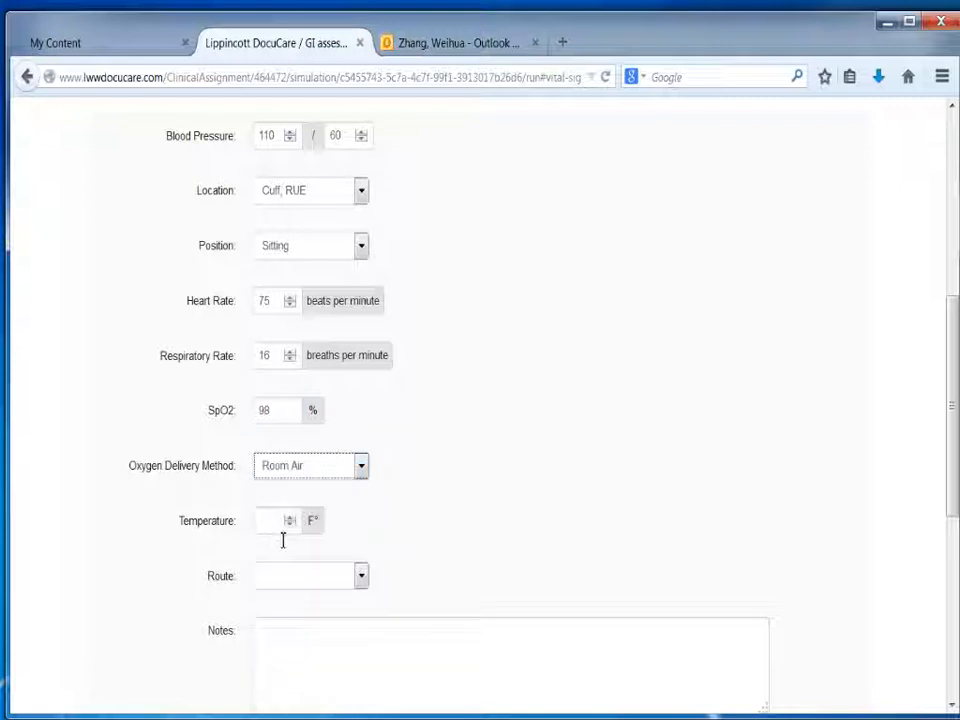
Step: Record a temperature of 98 °F with the route Axillary and save the vital signs entry
left_click(283, 533)
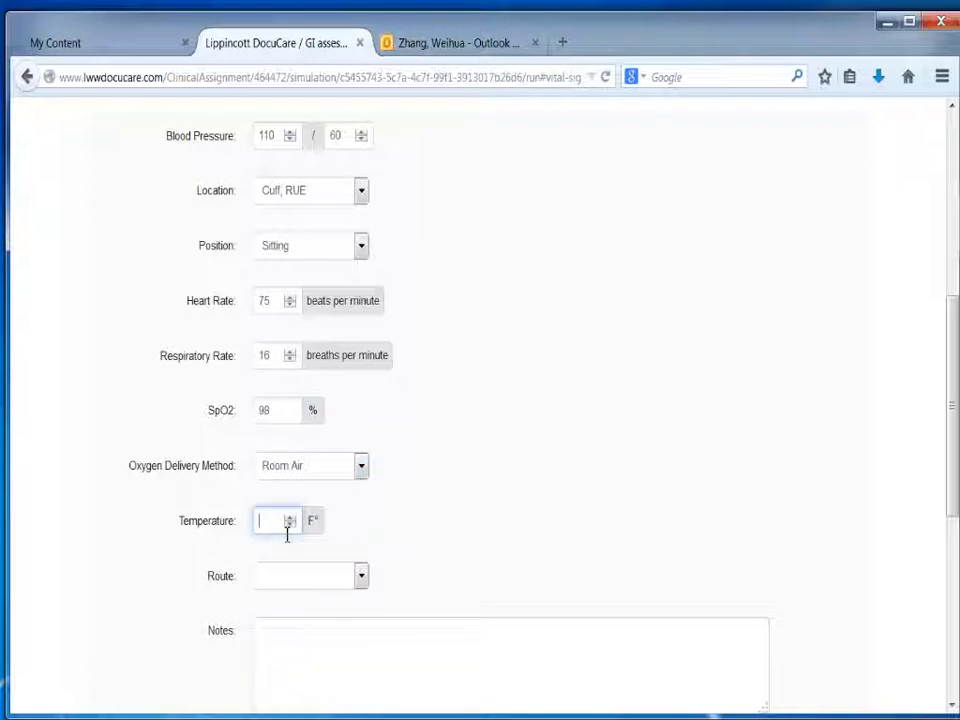
type("98")
left_click(273, 580)
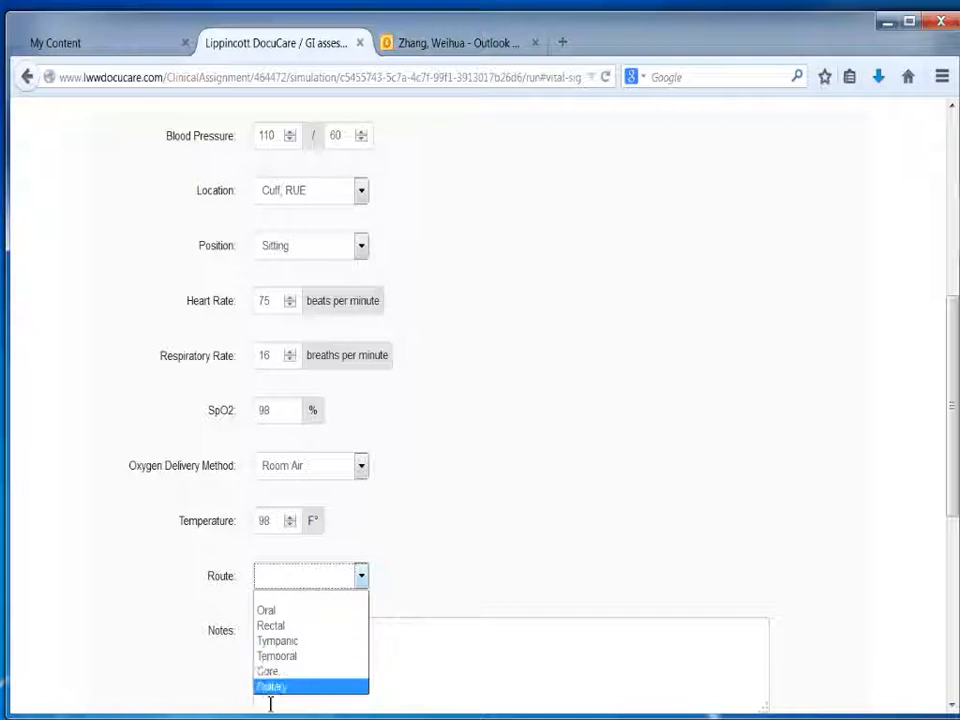
left_click(270, 688)
left_click(275, 651)
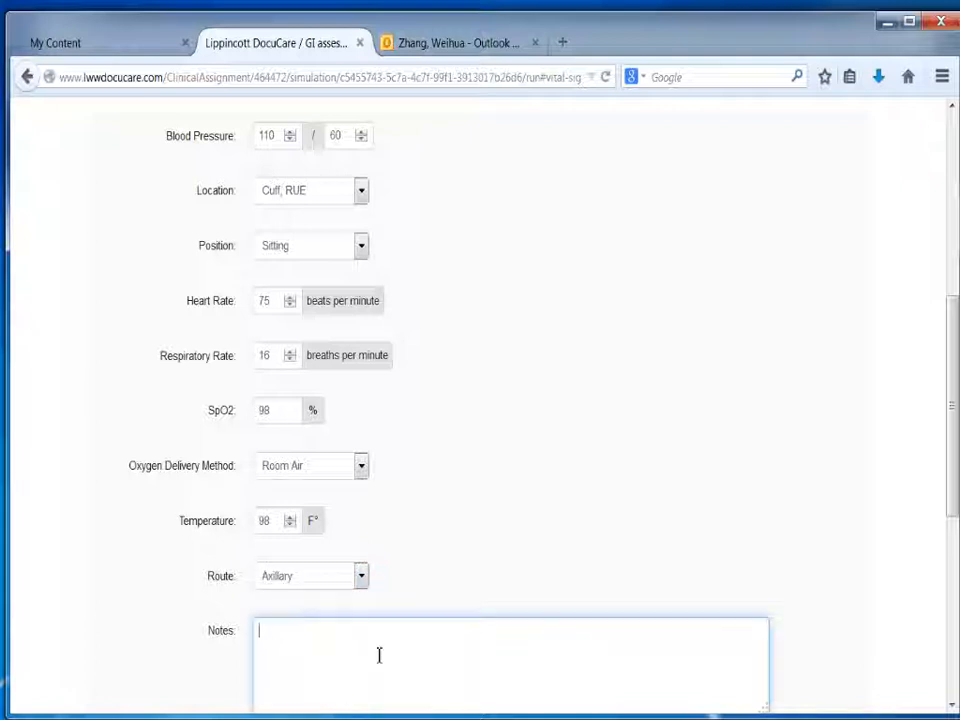
left_click_drag(955, 510, 953, 578)
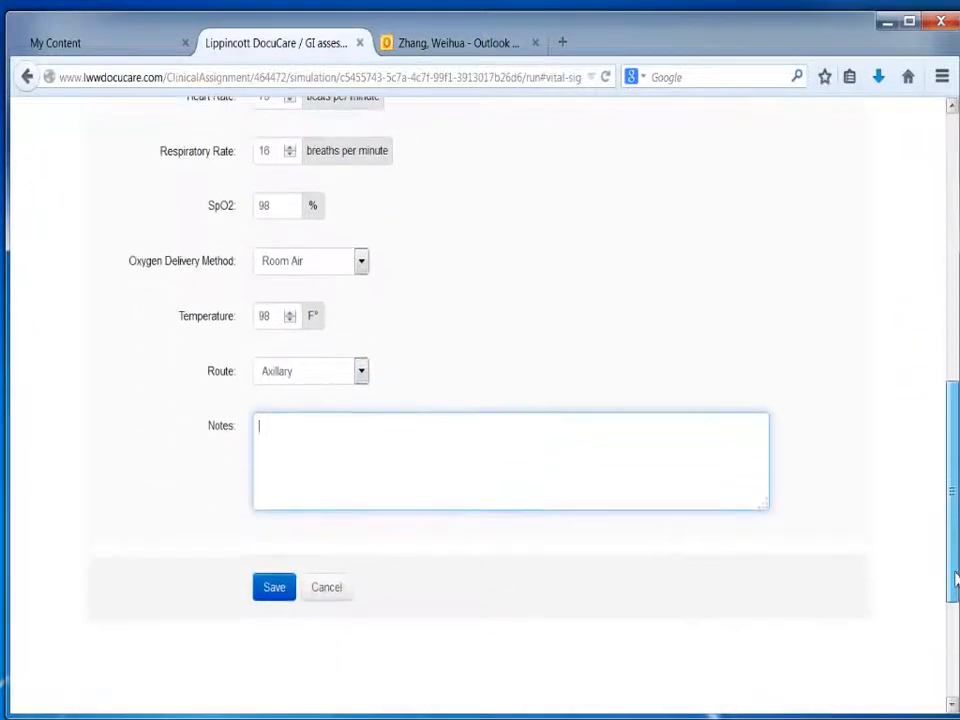
scroll(724, 585, "up", 1)
left_click(277, 636)
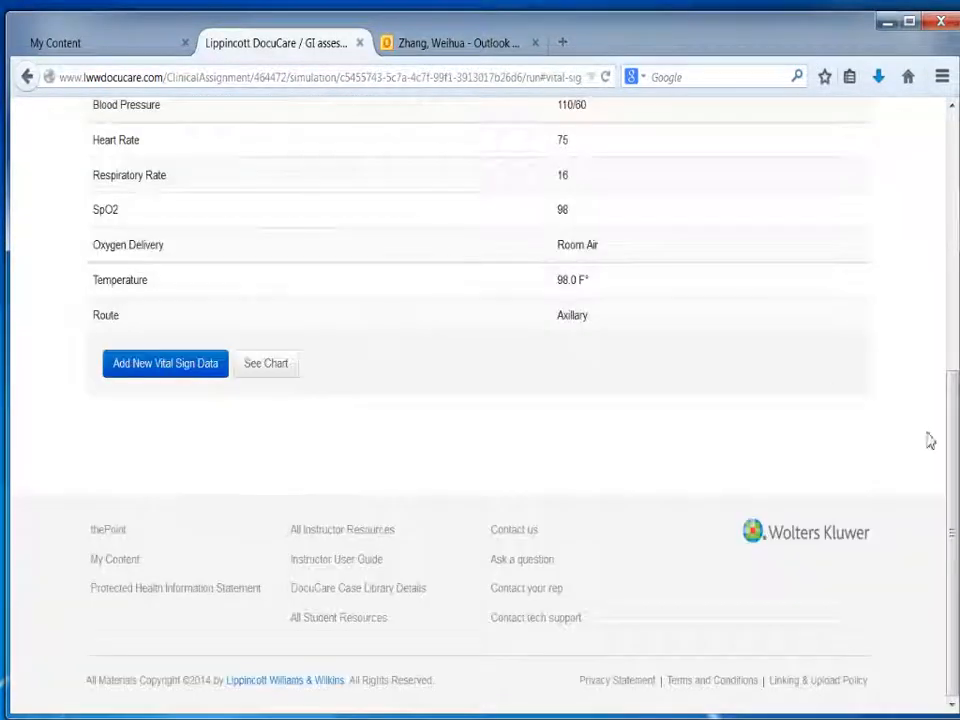
Step: Open the assignment submission for the GI assessment and enter the note "Please let me know if I did this right"
left_click_drag(955, 394, 944, 143)
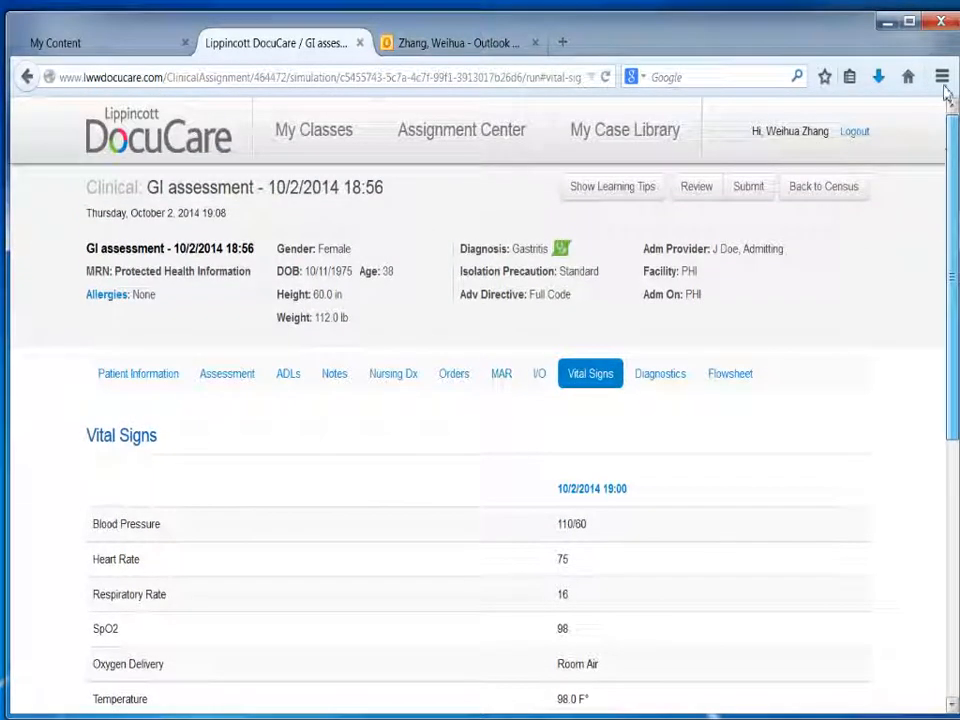
left_click(749, 187)
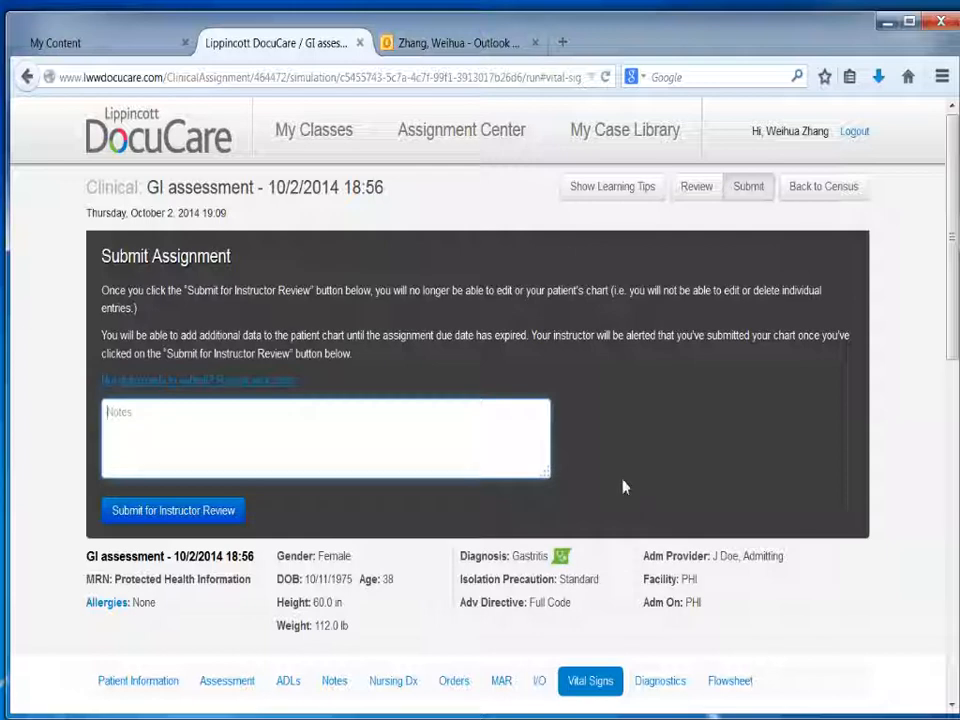
type("Please let me know if I did this righ")
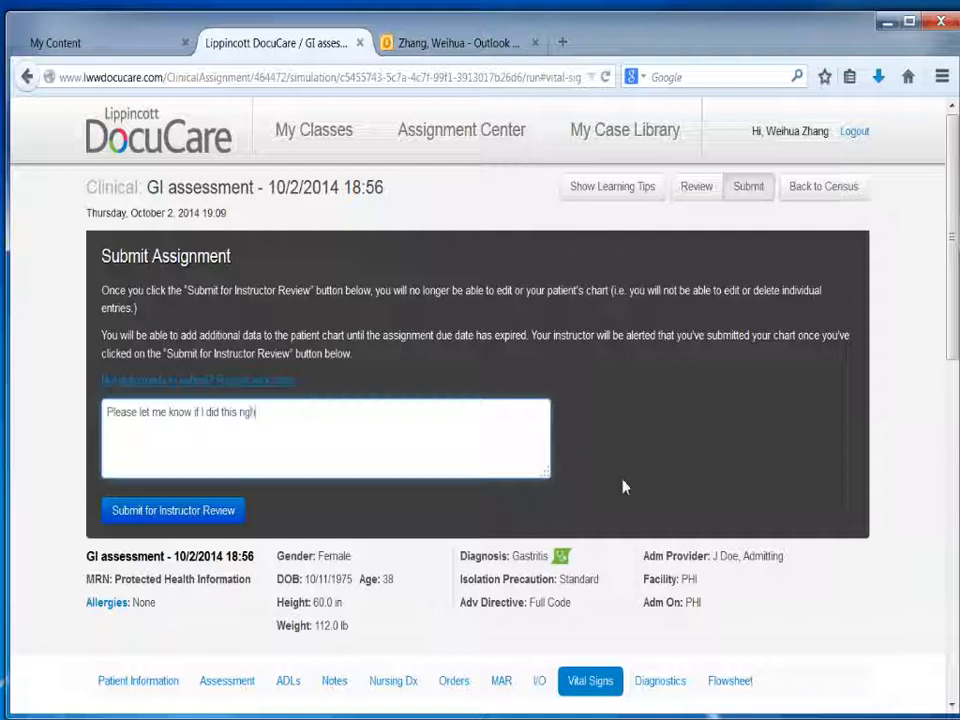